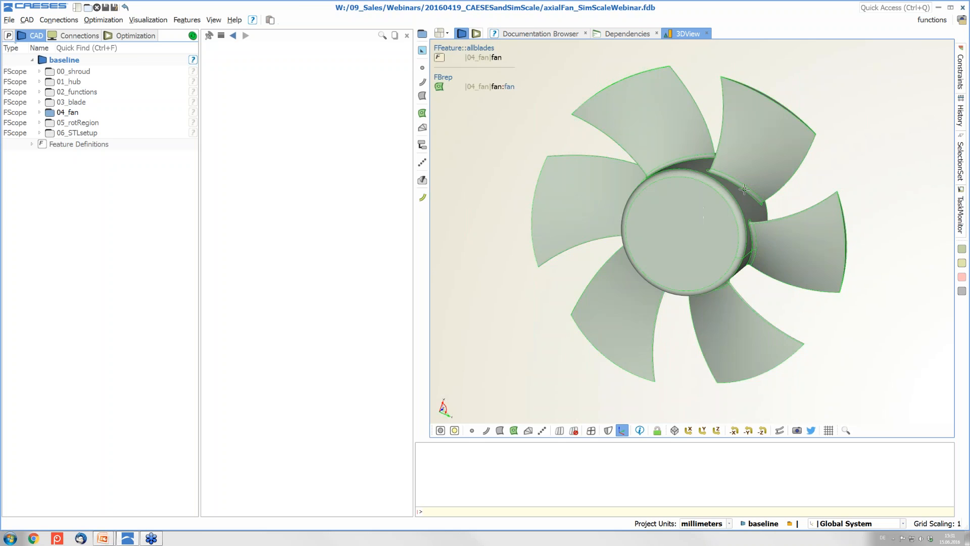
# Orbit the fan model, then open the 04_fan fan feature: six blades from blade, hub and shroud
pyautogui.moveTo(826, 167); pyautogui.dragTo(652, 218)
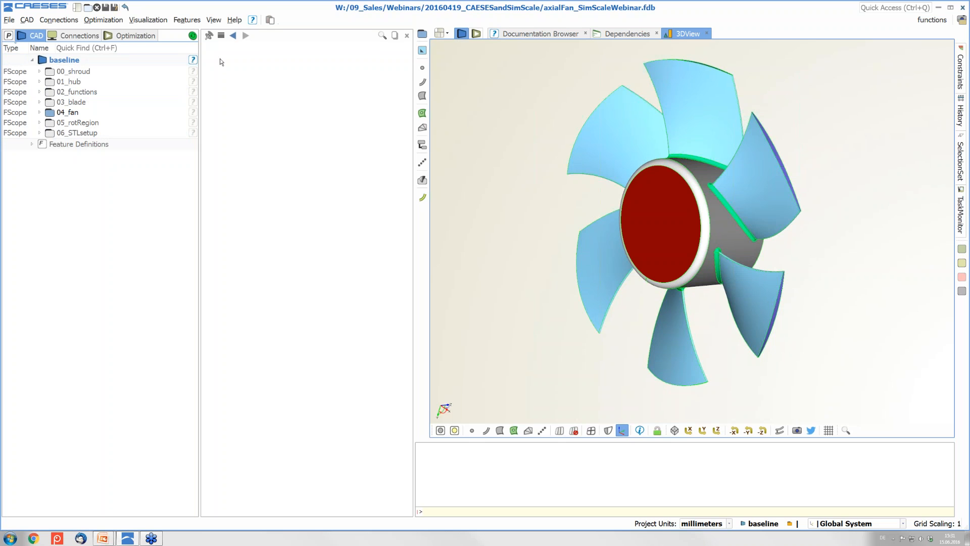
pyautogui.click(39, 113)
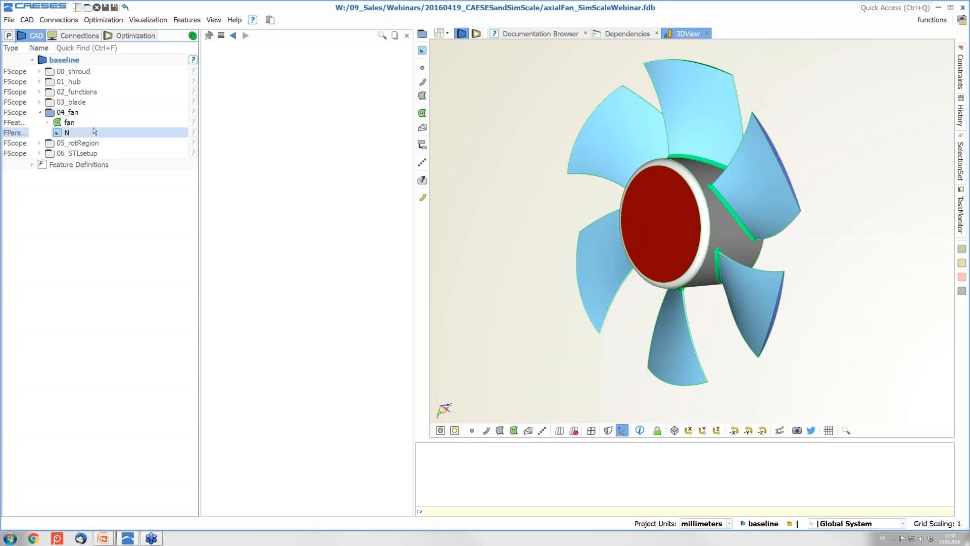
pyautogui.click(93, 125)
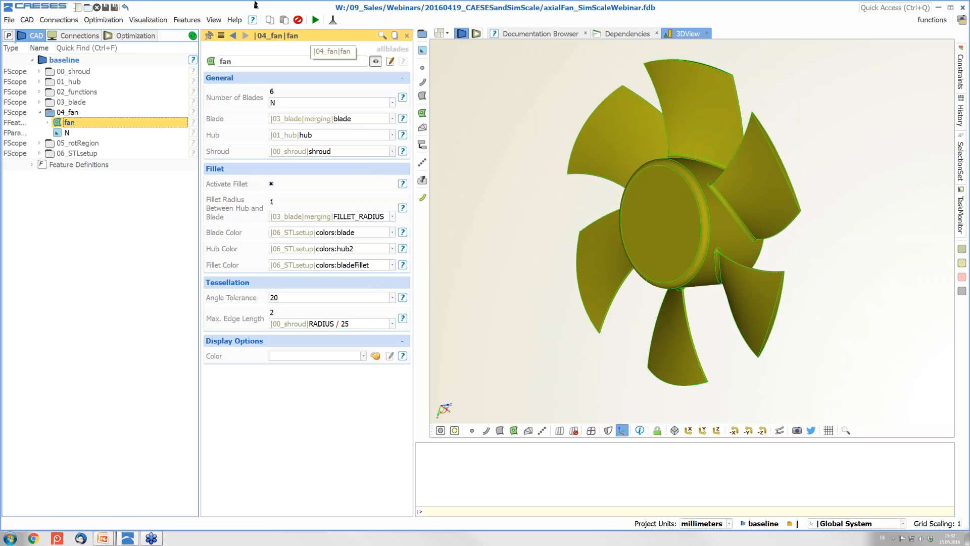
# Expand 00_shroud, 01_hub, 02_functions, 03_blade and 04_fan, then select the fan feature
pyautogui.click(40, 114)
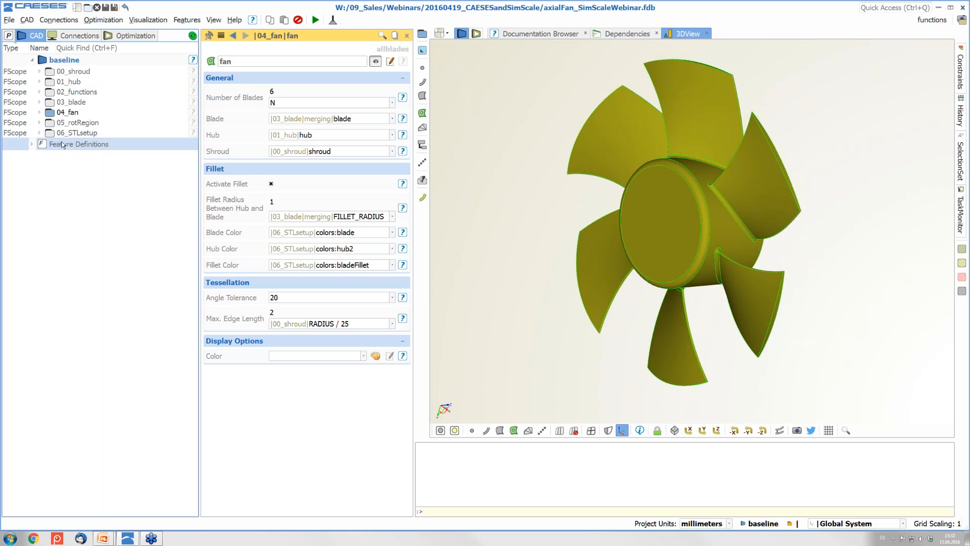
pyautogui.click(40, 72)
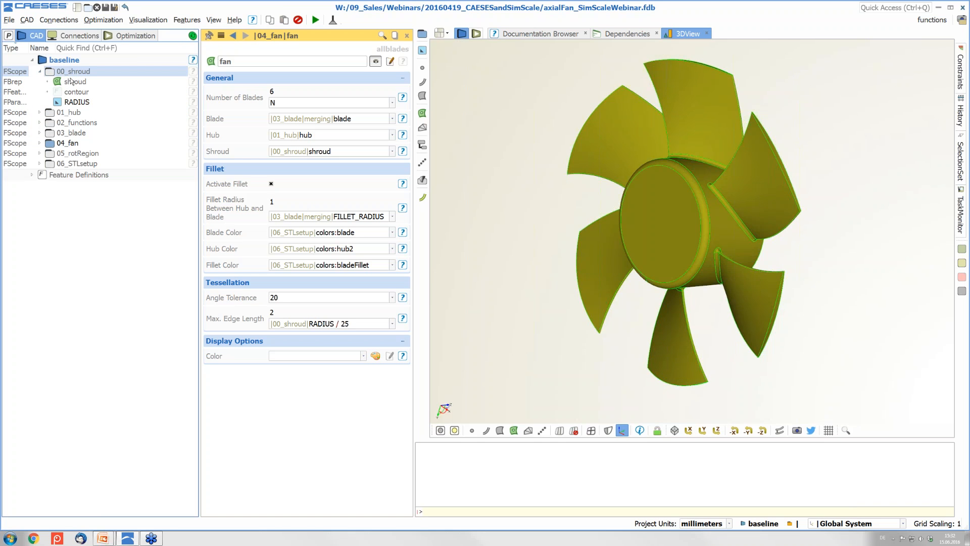
pyautogui.click(40, 112)
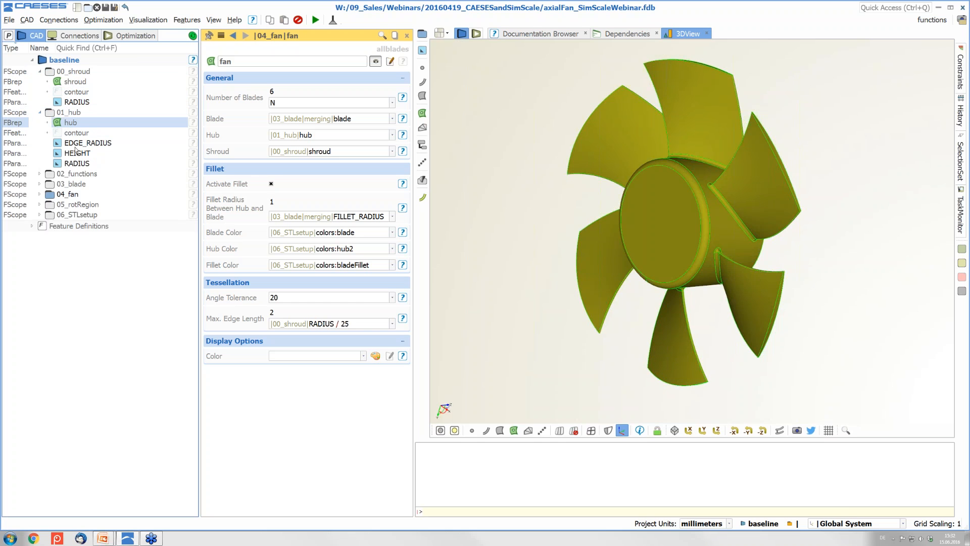
pyautogui.click(40, 173)
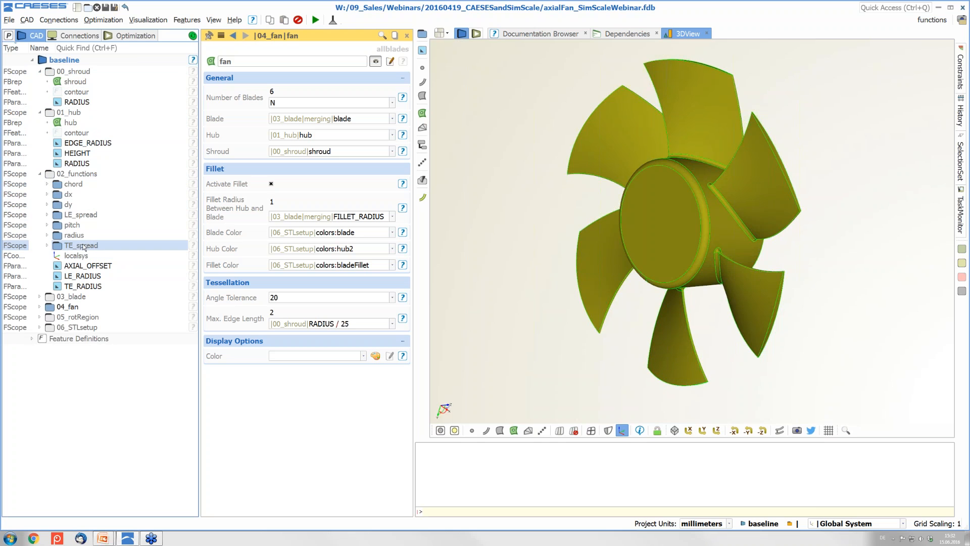
pyautogui.click(39, 297)
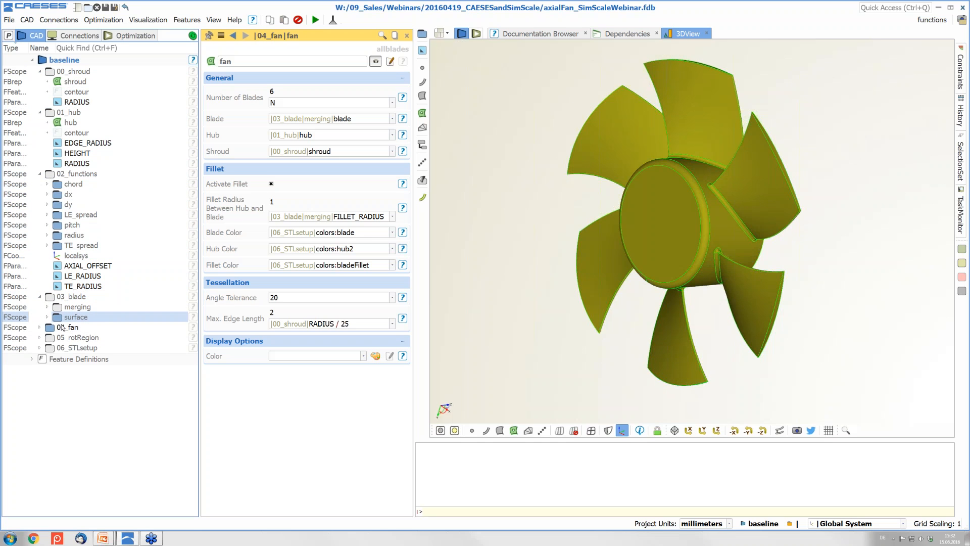
pyautogui.click(40, 328)
pyautogui.click(76, 337)
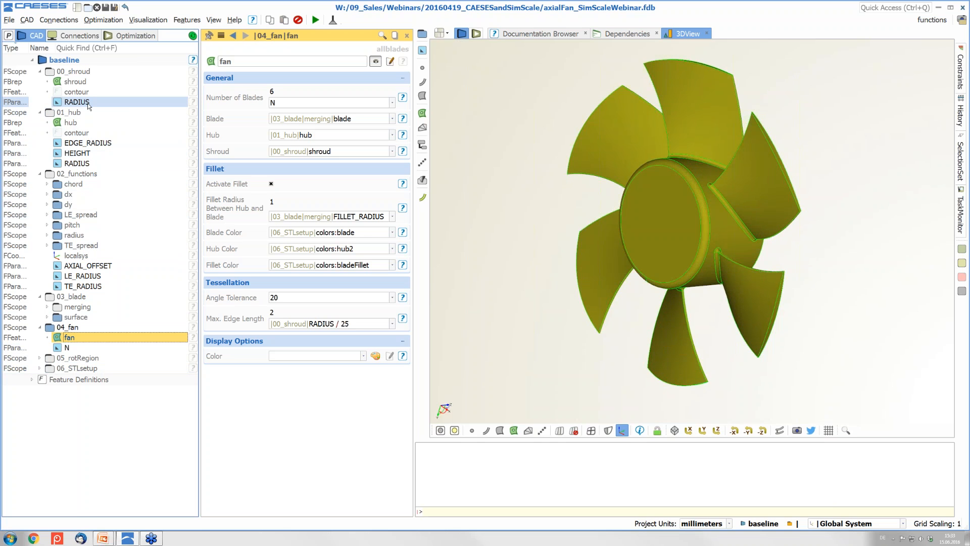
# Open the shroud RADIUS parameter (value 50) and collapse the 04_fan folder
pyautogui.moveTo(87, 103)
pyautogui.click(81, 103)
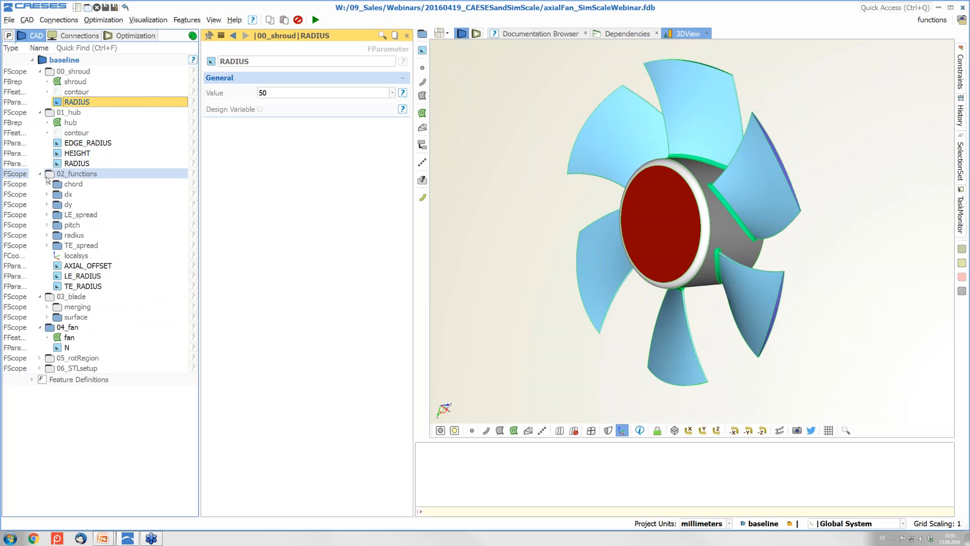
pyautogui.click(39, 327)
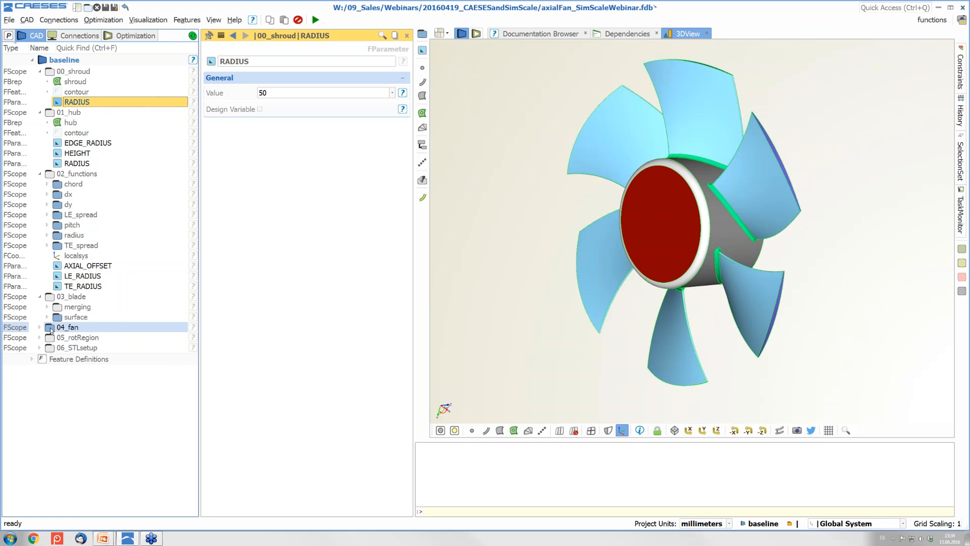
# Hide the fan geometry and make the 02_functions visible in the 3D view
pyautogui.click(52, 327)
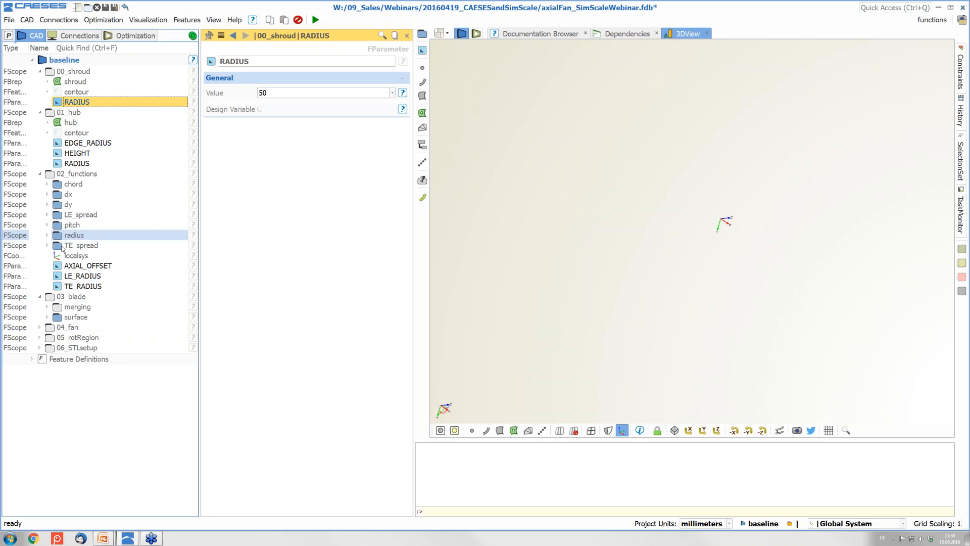
pyautogui.click(51, 329)
pyautogui.click(51, 328)
pyautogui.click(51, 328)
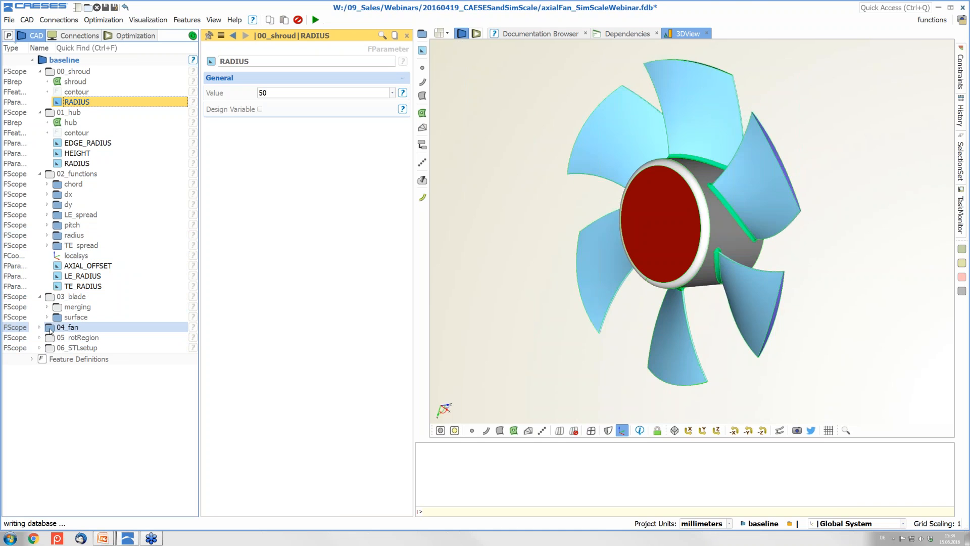
pyautogui.click(51, 328)
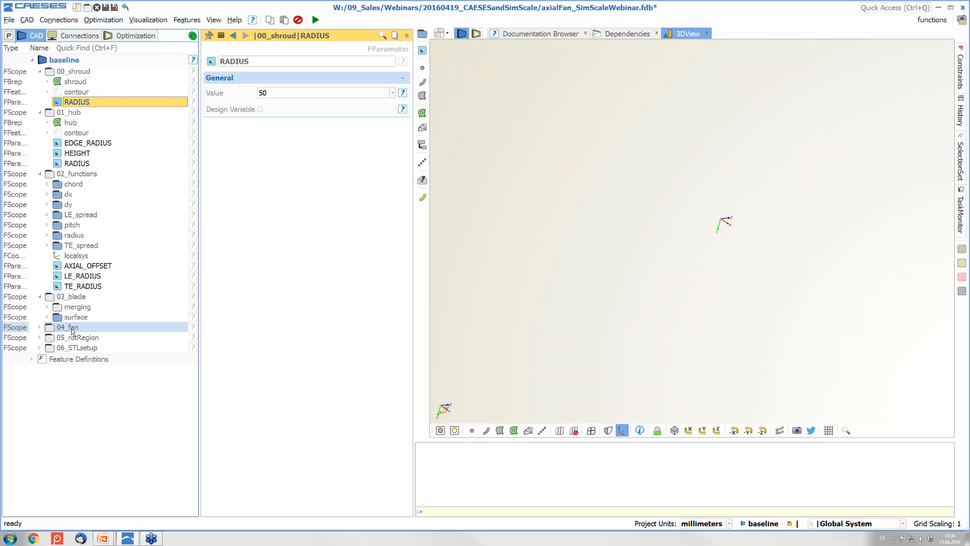
pyautogui.click(46, 175)
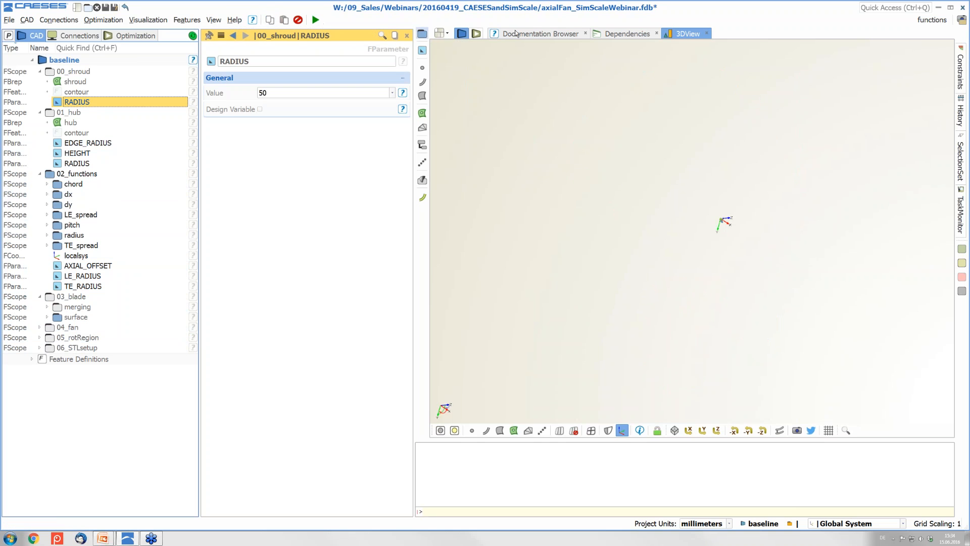
# Add a curve view chart of the blade functions and show the single blade surface beside the hub
pyautogui.click(449, 34)
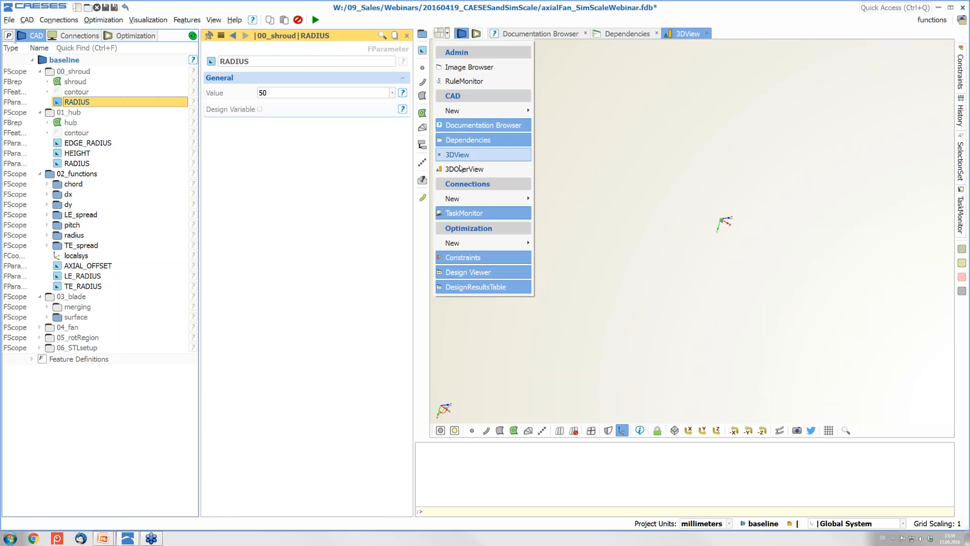
pyautogui.click(467, 174)
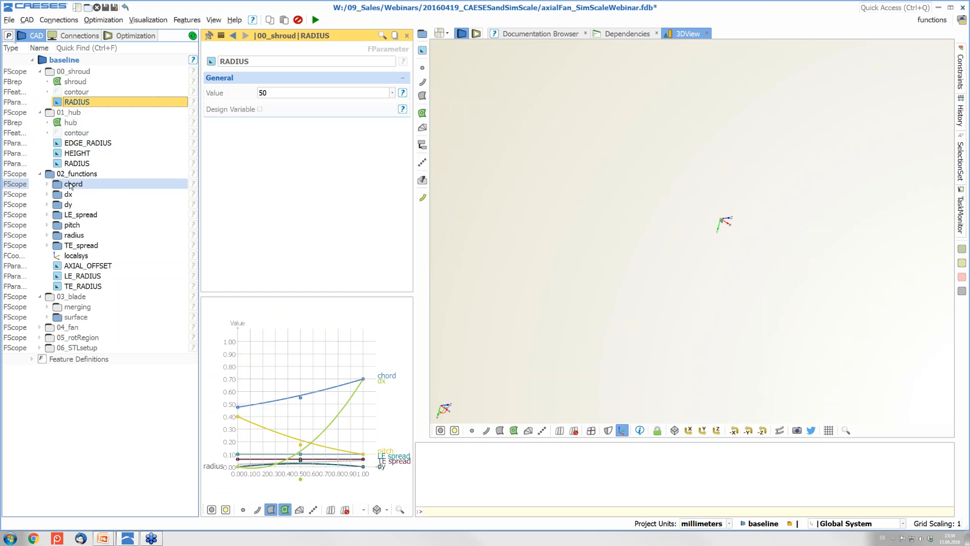
pyautogui.click(51, 298)
pyautogui.moveTo(777, 320); pyautogui.dragTo(823, 214)
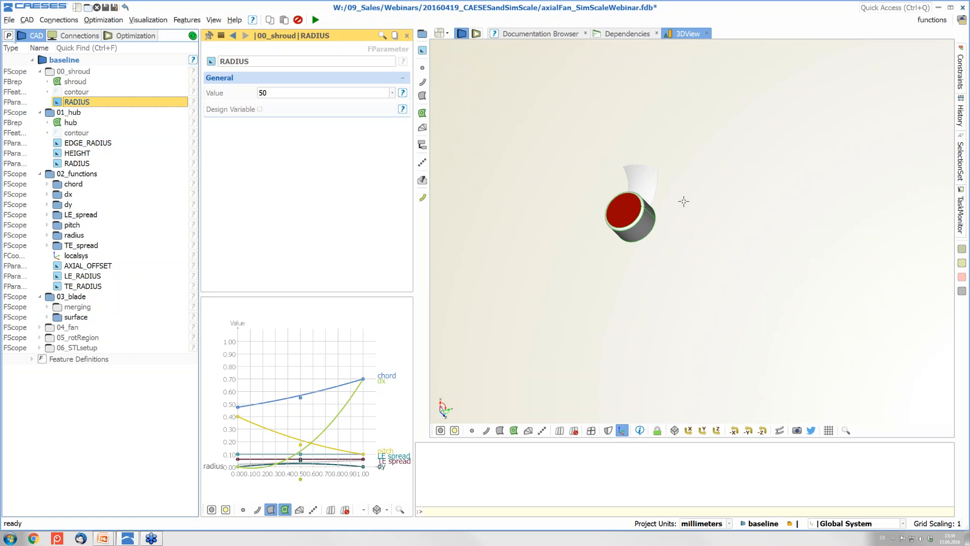
pyautogui.scroll(5, 634, 194)
pyautogui.moveTo(640, 192); pyautogui.dragTo(650, 190)
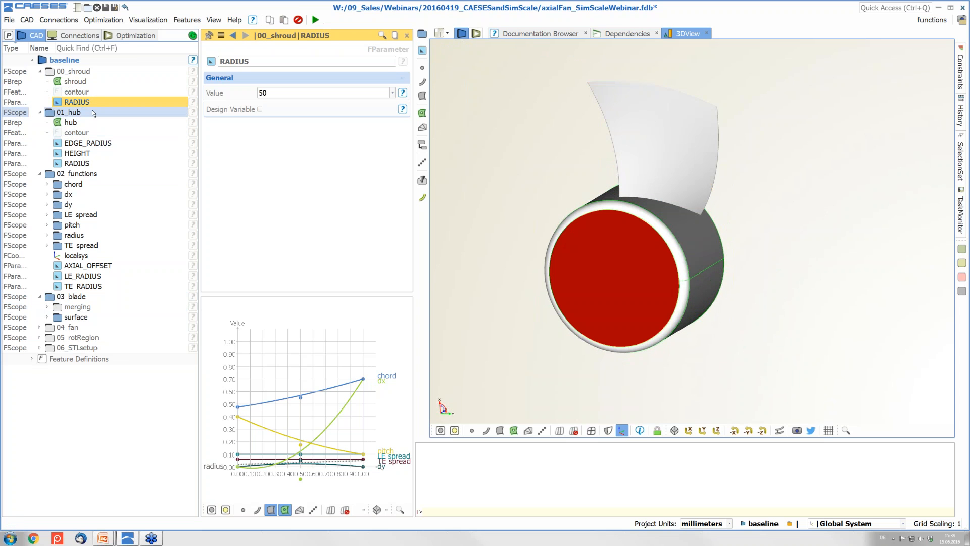
# Try a shroud RADIUS of 60, then set it back to 50
pyautogui.click(76, 102)
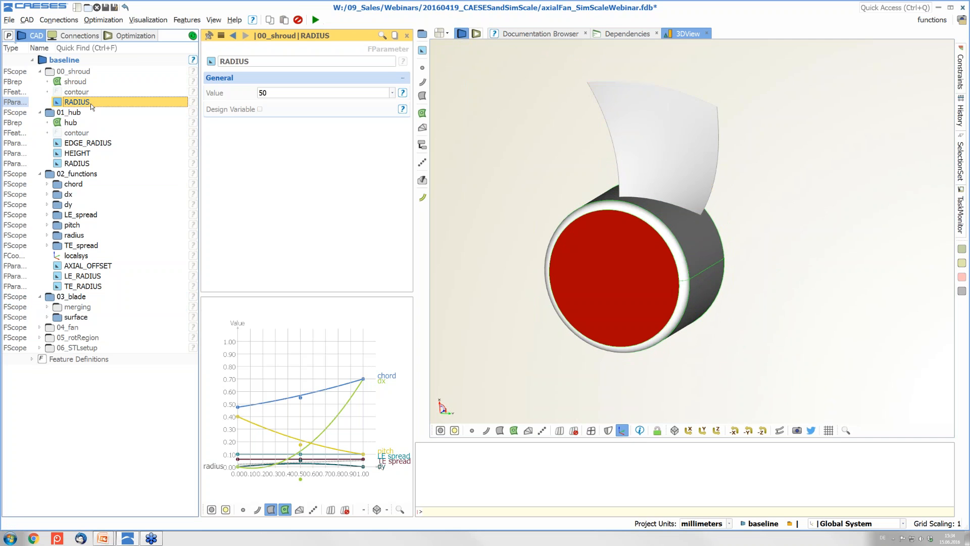
pyautogui.click(269, 92)
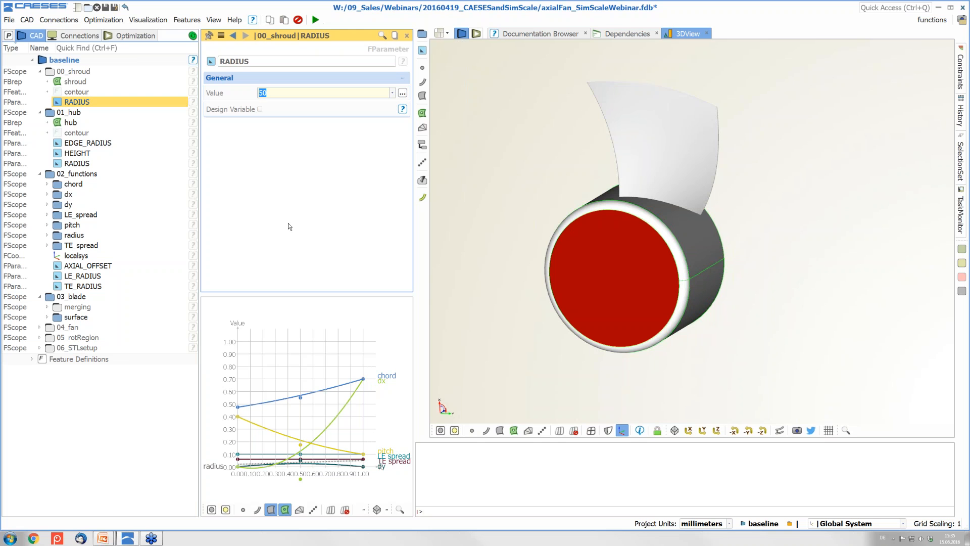
pyautogui.write('60')
pyautogui.press('Return')
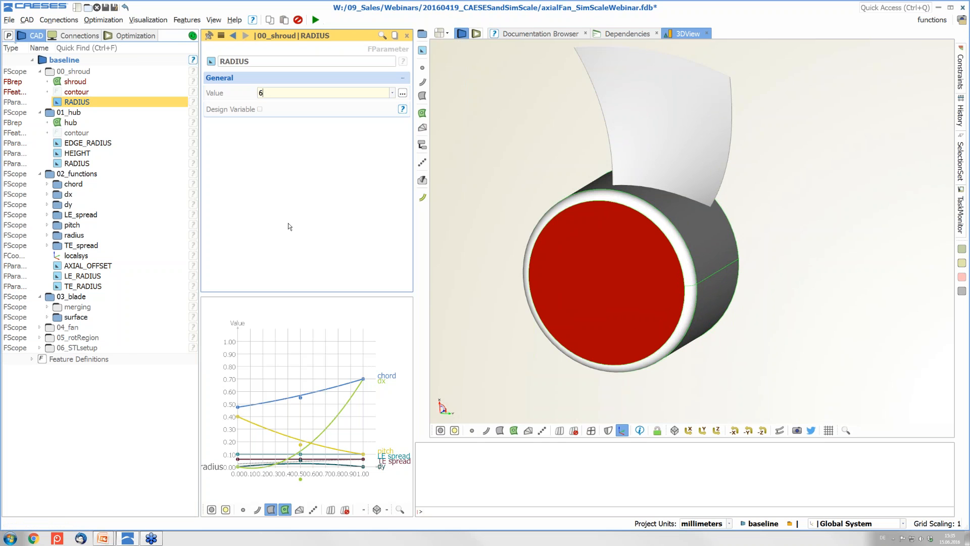
pyautogui.press('BackSpace')
pyautogui.press('BackSpace')
pyautogui.write('50')
pyautogui.press('Return')
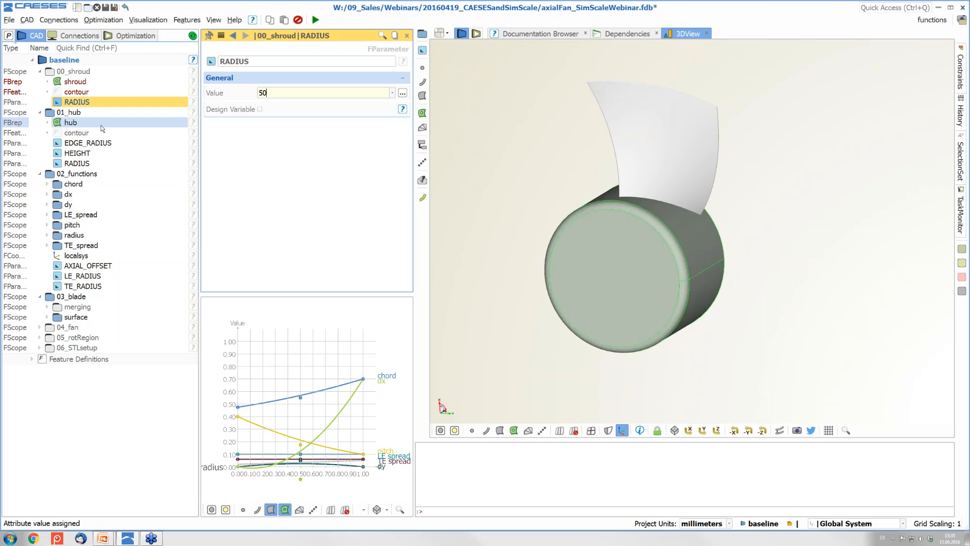
# Inspect the hub EDGE_RADIUS and RADIUS (shroud RADIUS / 2.5), then expand the chord function's points
pyautogui.click(88, 142)
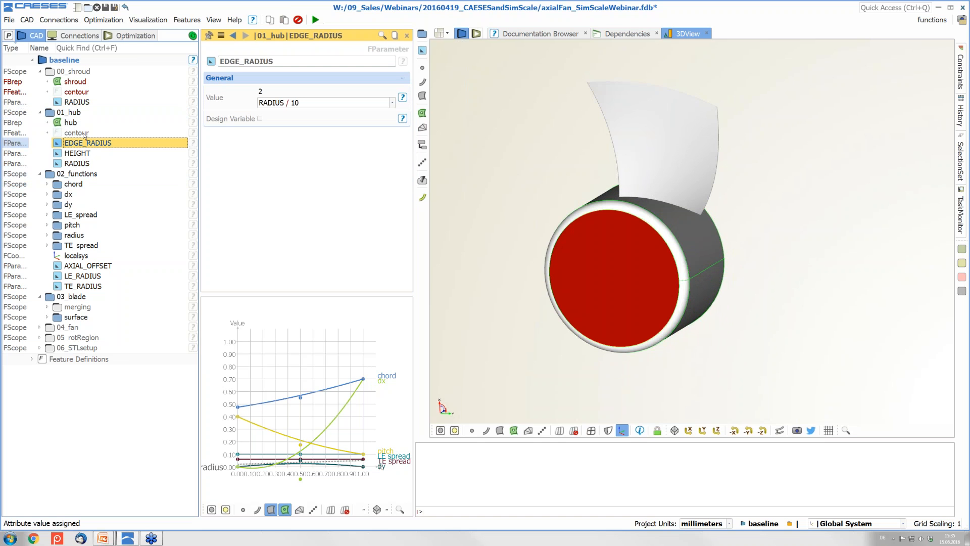
pyautogui.click(93, 163)
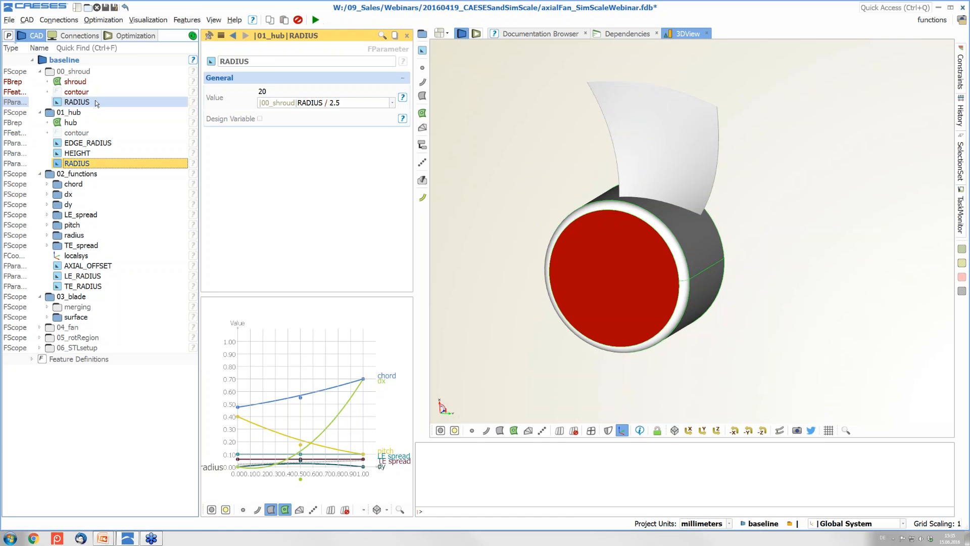
pyautogui.moveTo(93, 106)
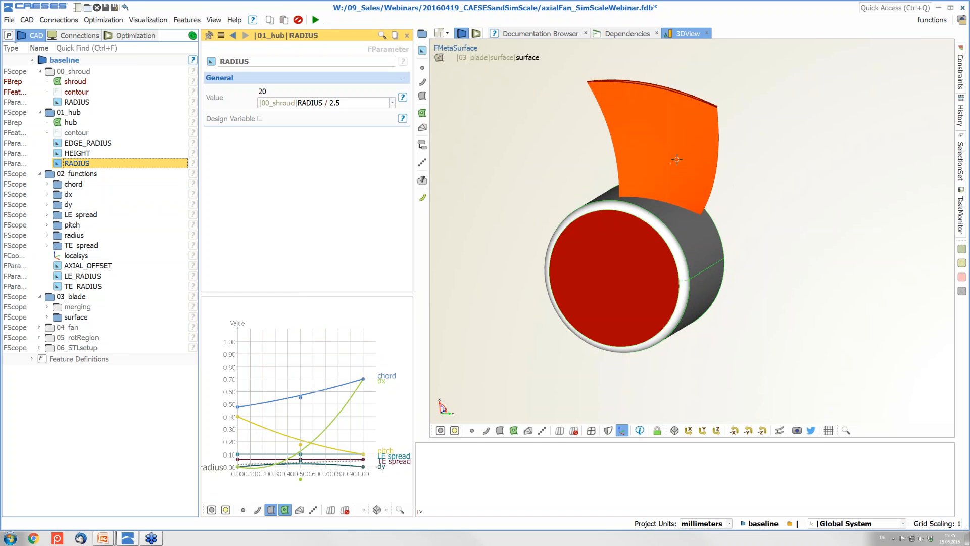
pyautogui.scroll(2, 676, 158)
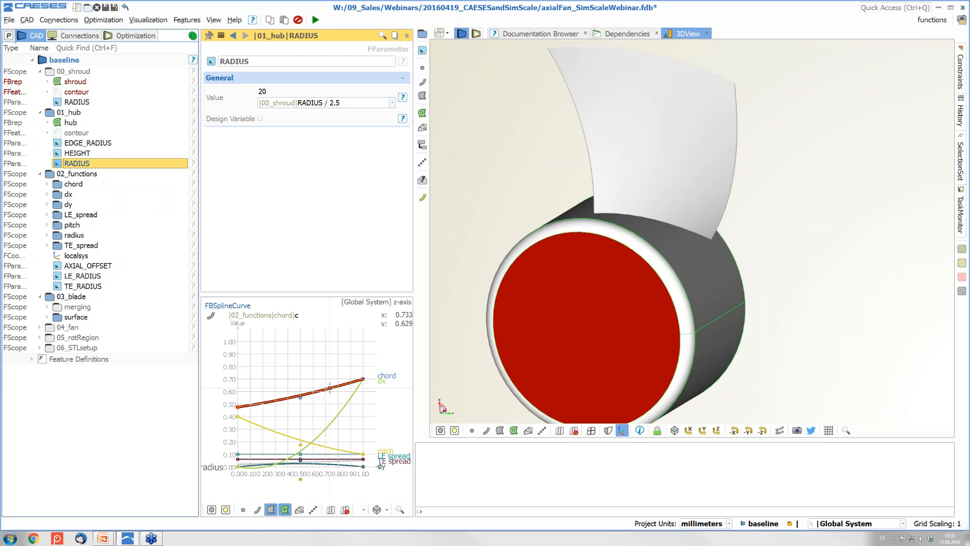
pyautogui.click(48, 184)
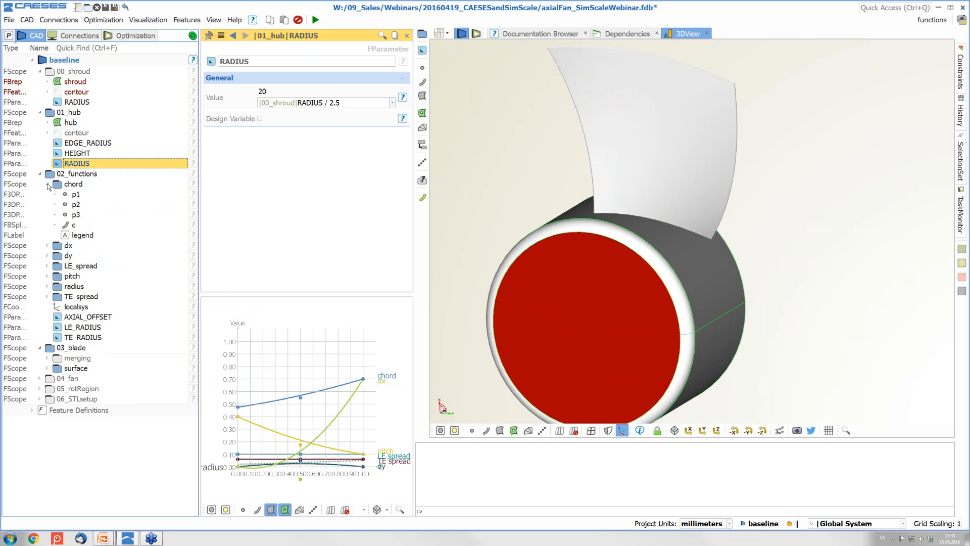
# Change chord point p3's Y coordinate from 0.7 to 0.9, then restore it to 0.7
pyautogui.click(101, 215)
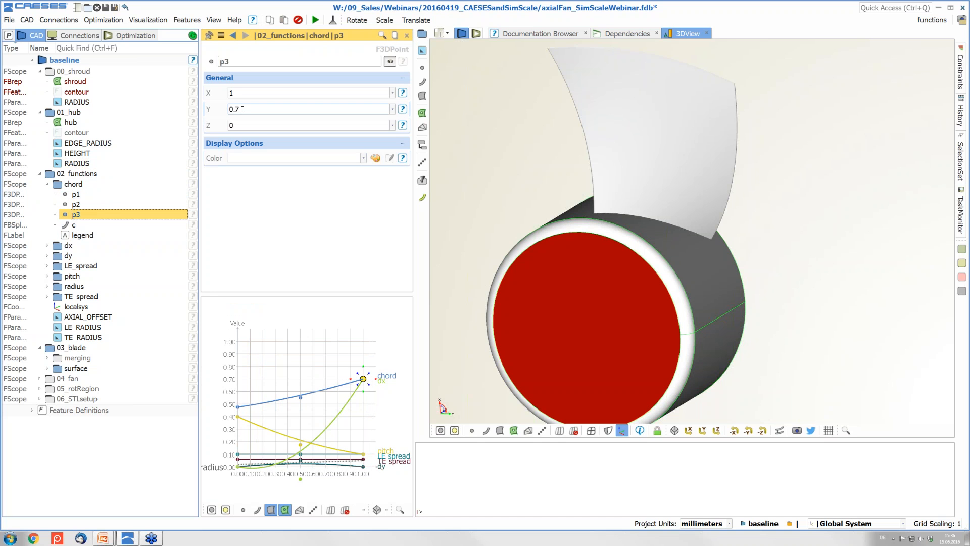
pyautogui.doubleClick(242, 109)
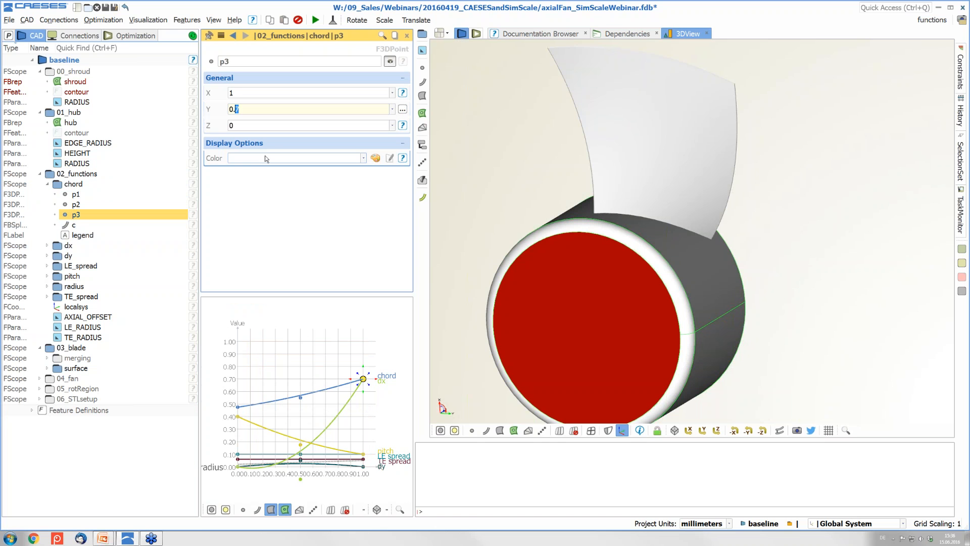
pyautogui.write('9')
pyautogui.press('Return')
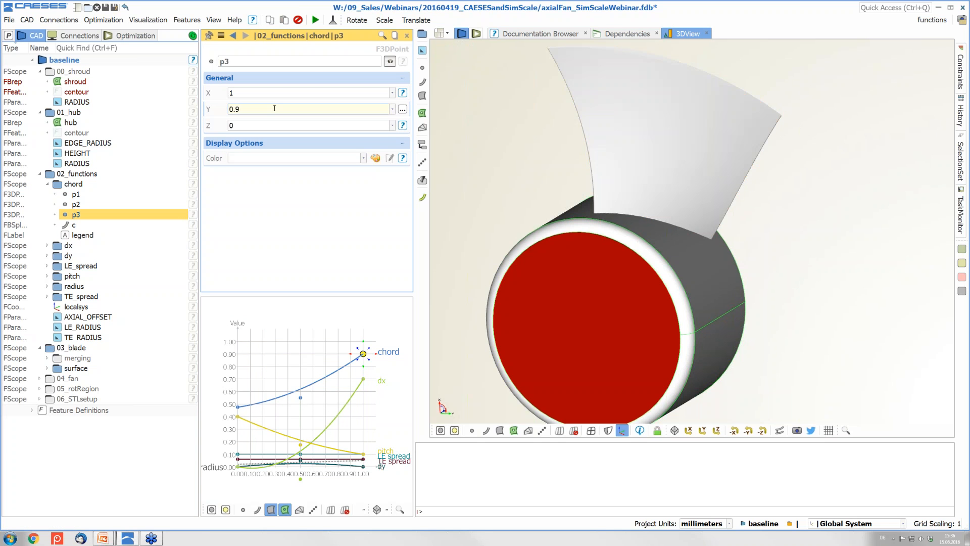
pyautogui.press('Return')
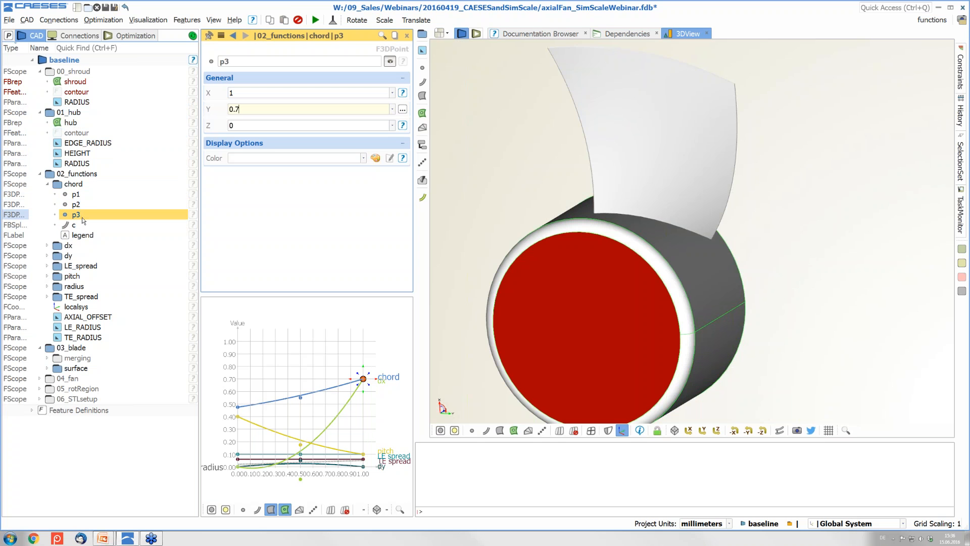
# Turn p3's Y coordinate into a new parameter and rename it tip_chord (value 0.7)
pyautogui.doubleClick(240, 109)
pyautogui.rightClick(234, 110)
pyautogui.click(281, 132)
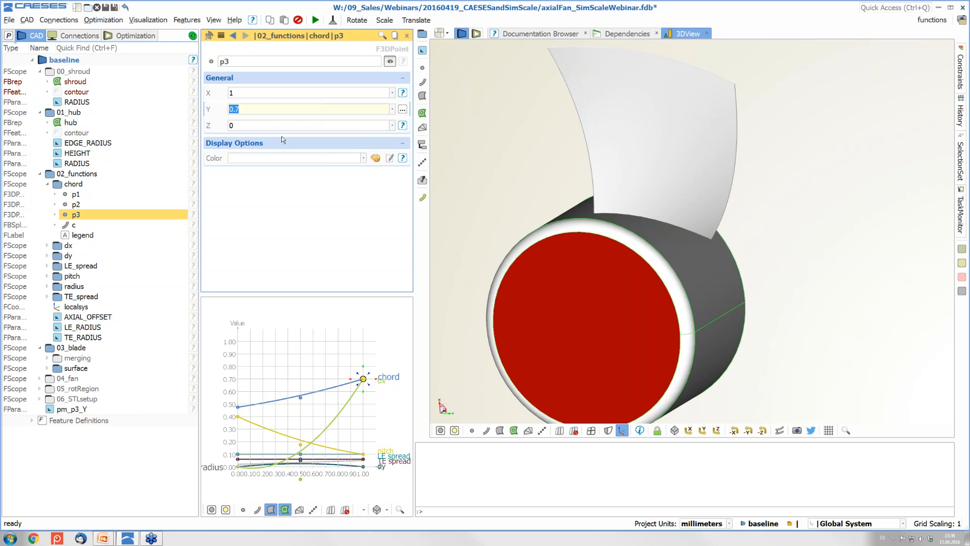
pyautogui.click(71, 408)
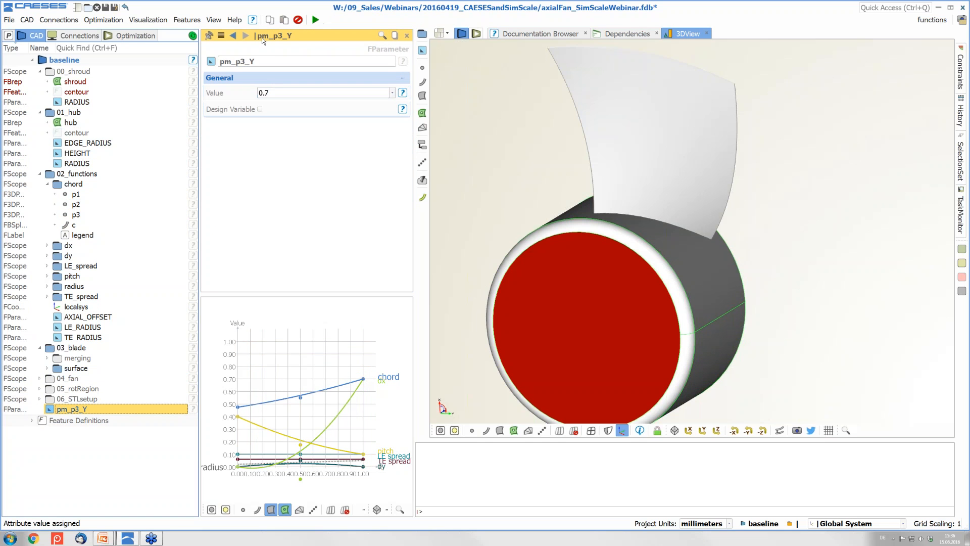
pyautogui.doubleClick(262, 61)
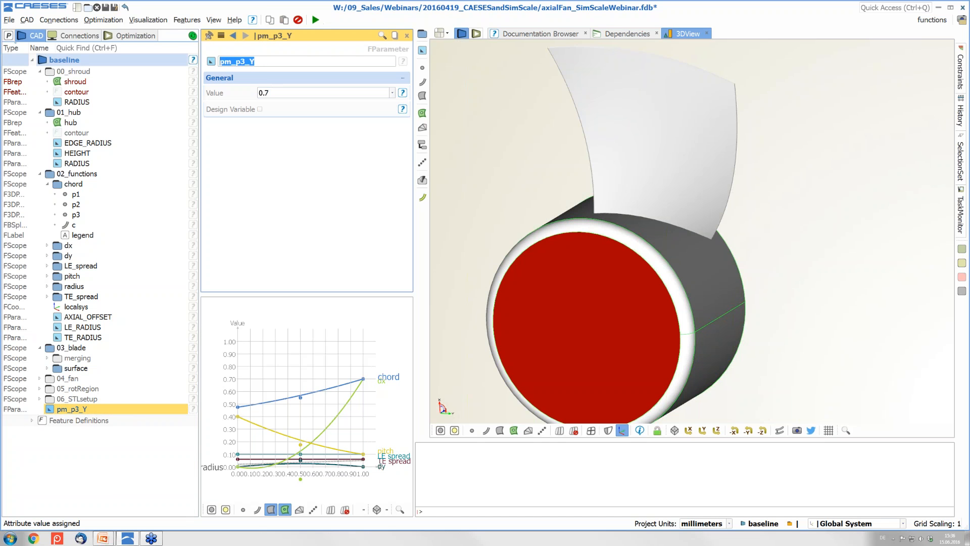
pyautogui.write('t')
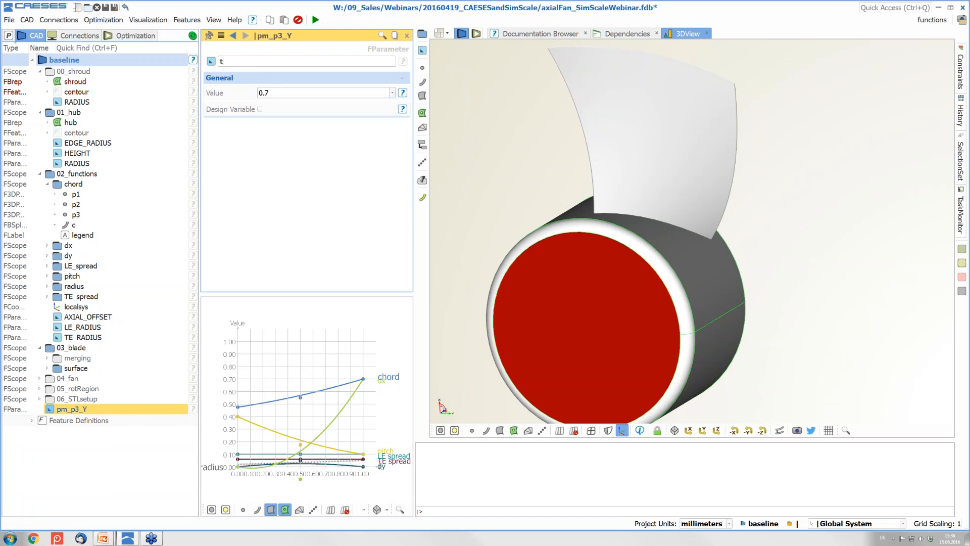
pyautogui.write('ip_c')
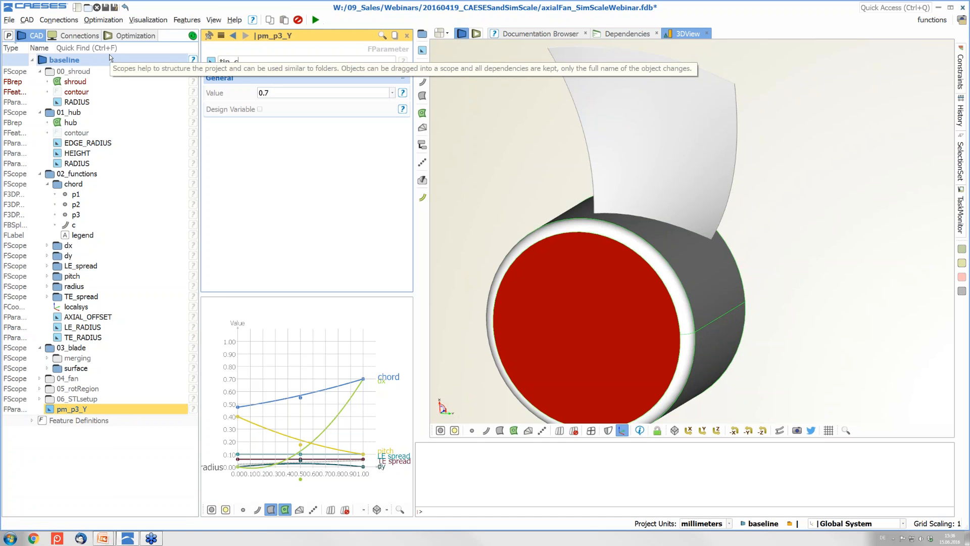
pyautogui.write('orord')
pyautogui.press('Return')
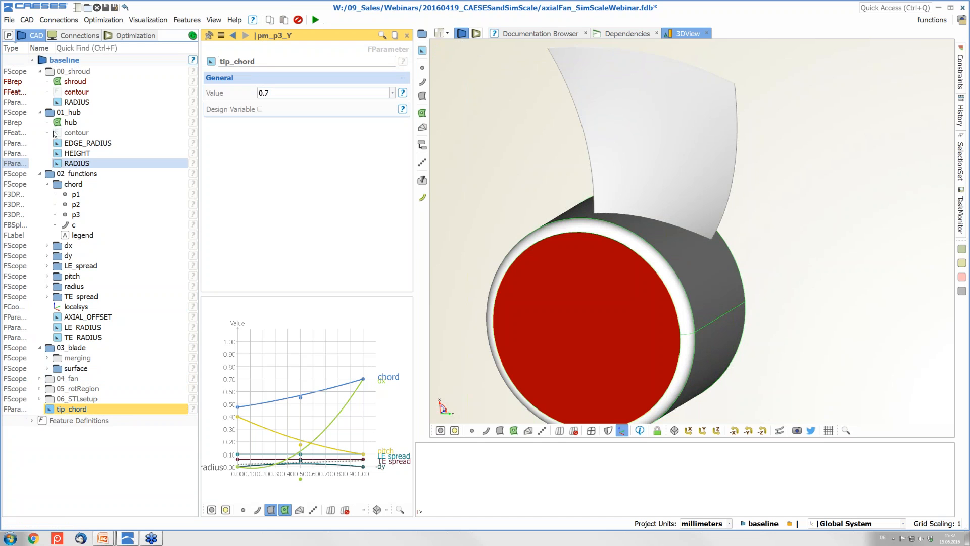
pyautogui.click(41, 112)
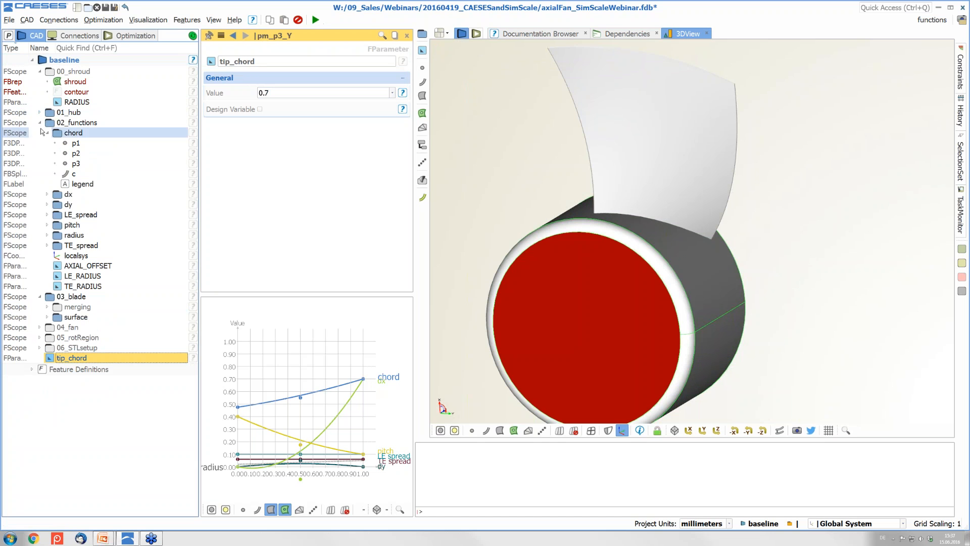
# Collapse the functions, blade and shroud folders, show the 05_rotRegion wireframe, and zoom out
pyautogui.click(40, 123)
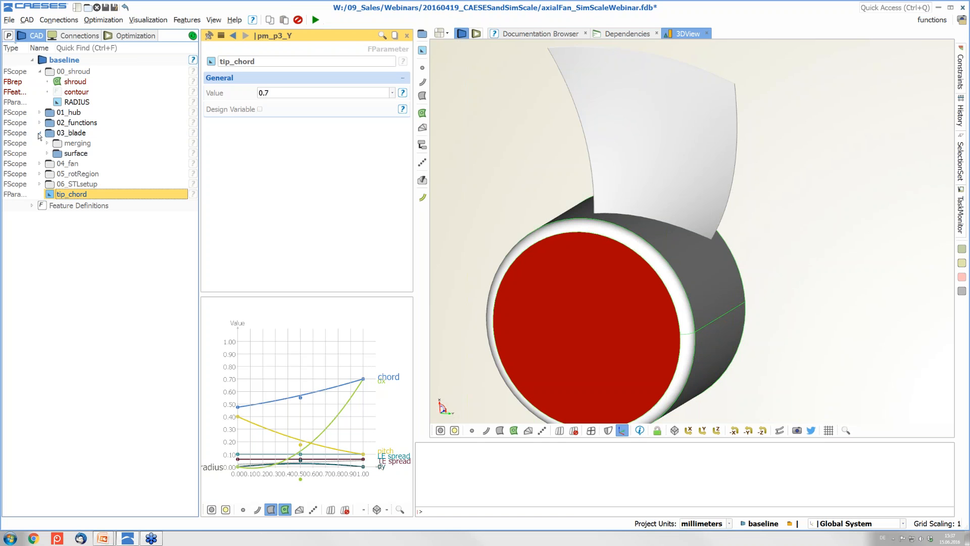
pyautogui.click(40, 133)
pyautogui.click(40, 71)
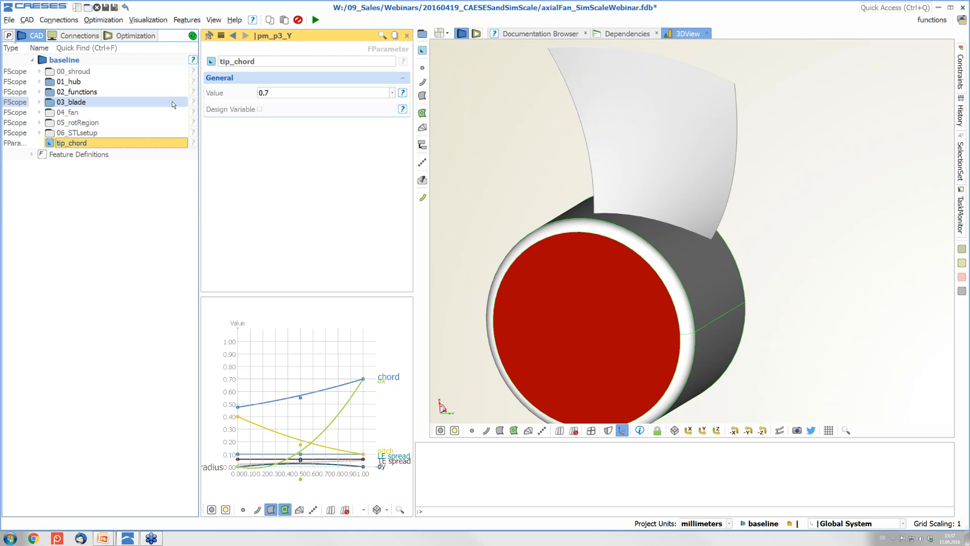
pyautogui.click(49, 124)
pyautogui.scroll(-5, 760, 189)
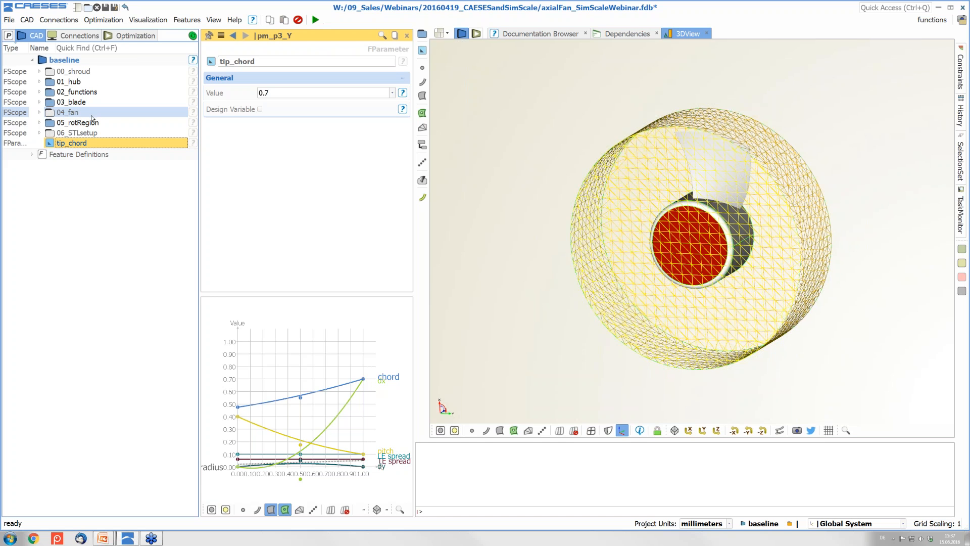
# Show the full six-blade fan and select both the fan and the rotating region
pyautogui.click(46, 112)
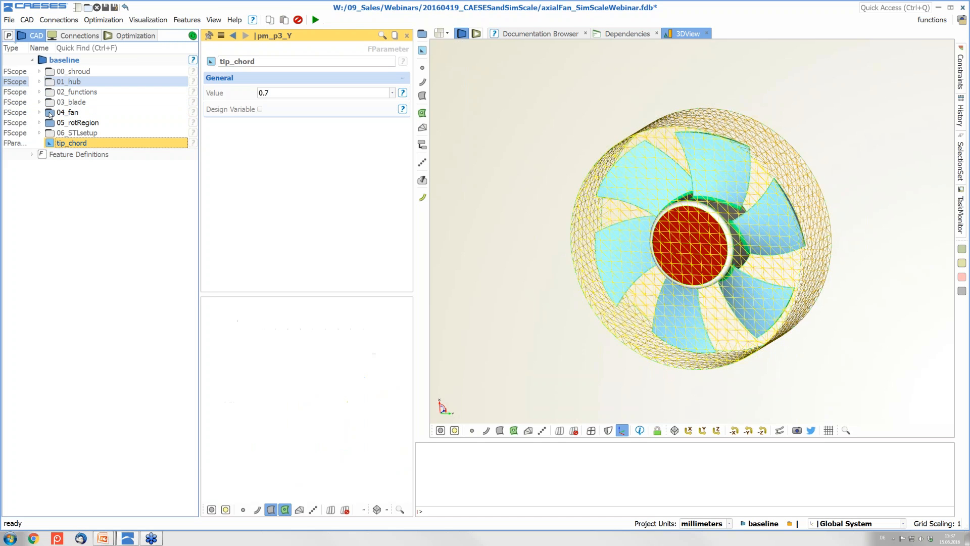
pyautogui.click(40, 122)
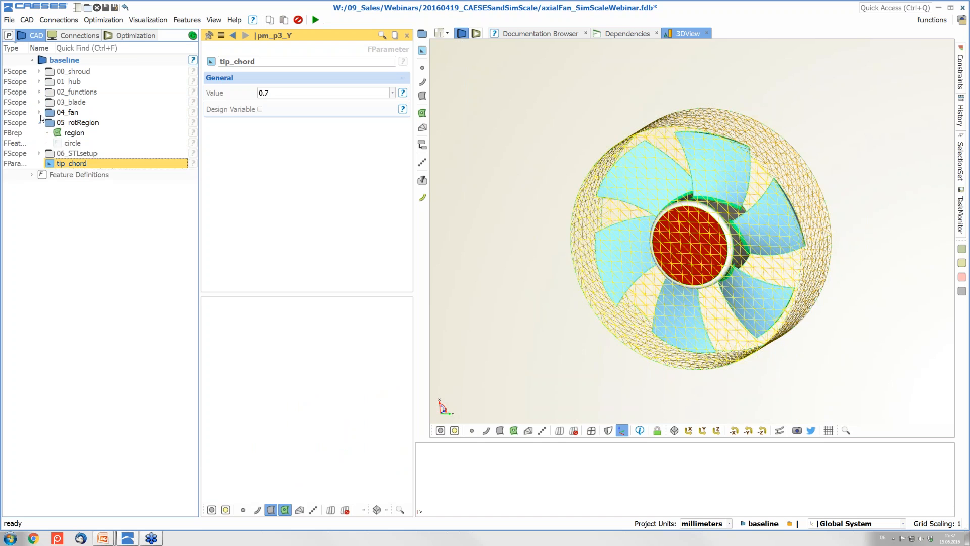
pyautogui.click(39, 112)
pyautogui.click(68, 122)
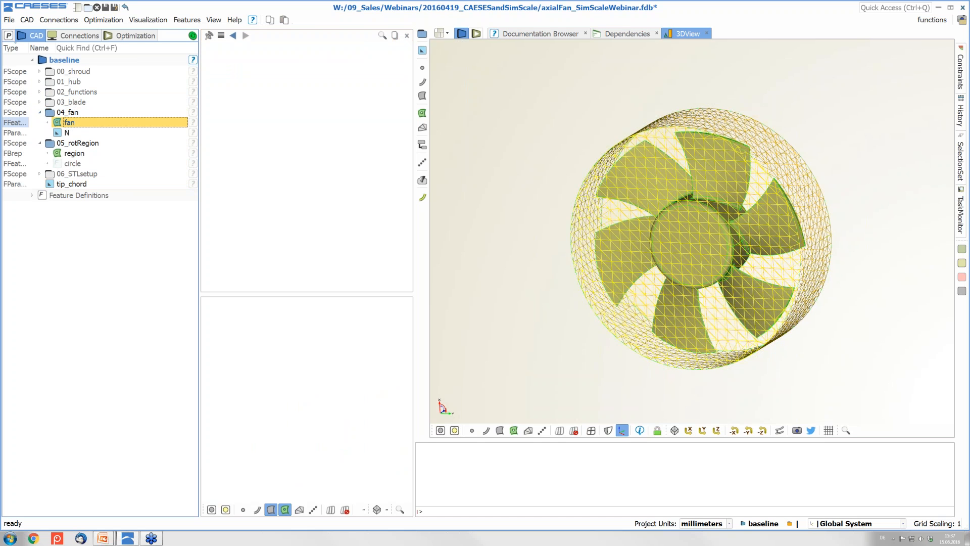
pyautogui.click(74, 153)
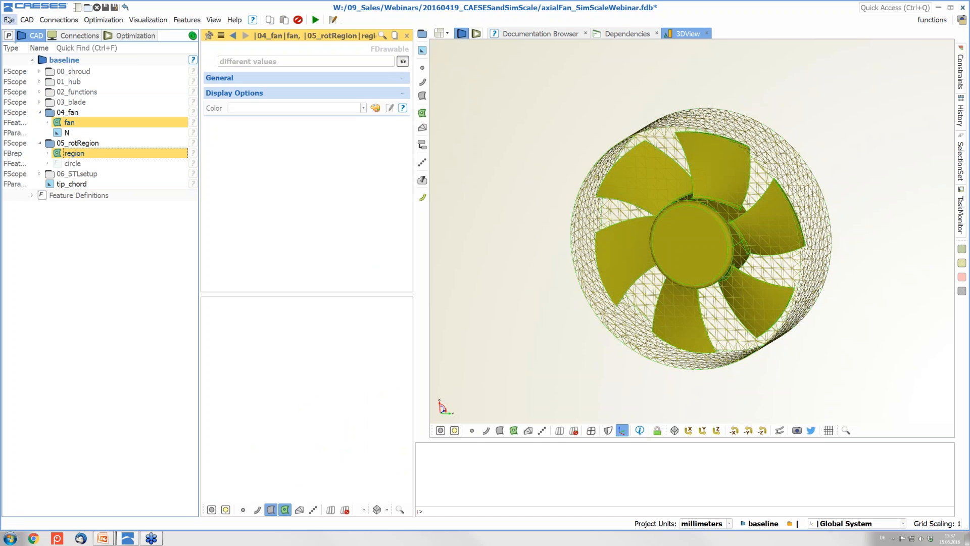
# Review the File > Export formats, pointing at STEP, then clear the selection
pyautogui.click(9, 20)
pyautogui.moveTo(152, 173)
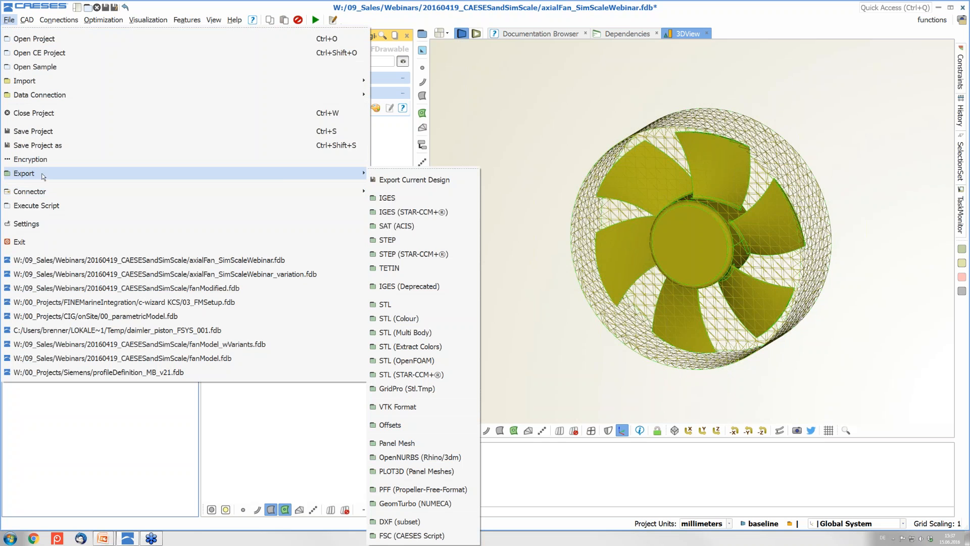
pyautogui.click(411, 237)
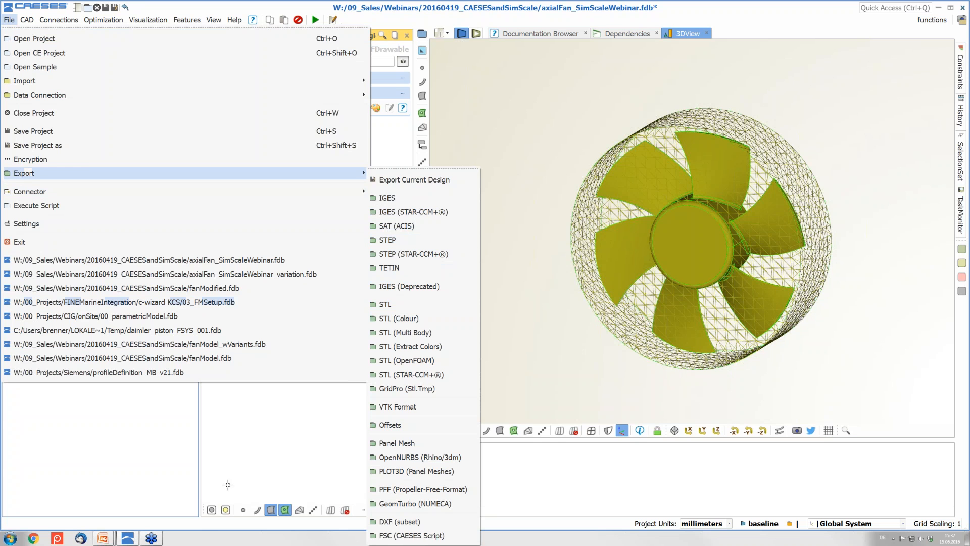
pyautogui.press('Escape')
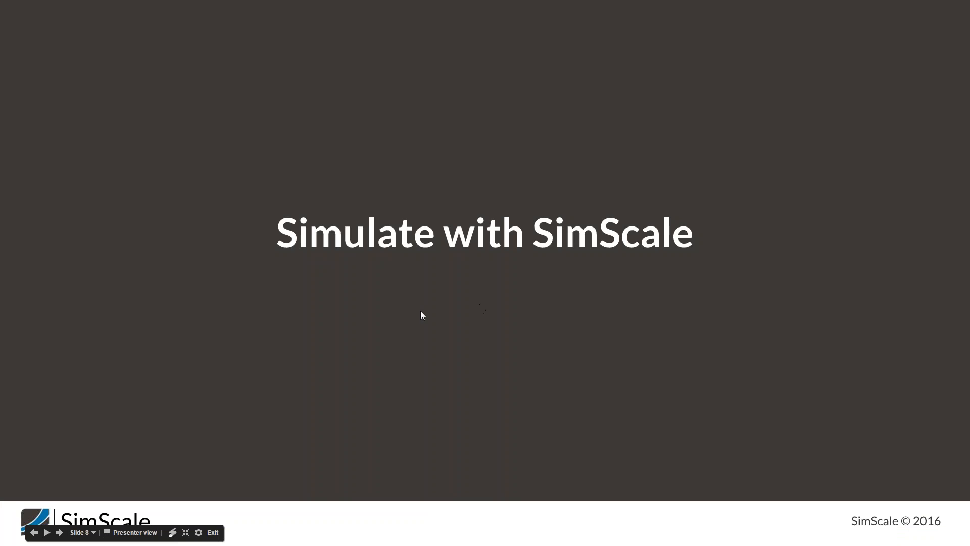
# Advance the slideshow to the "Simulation setup" slide
pyautogui.click(379, 304)
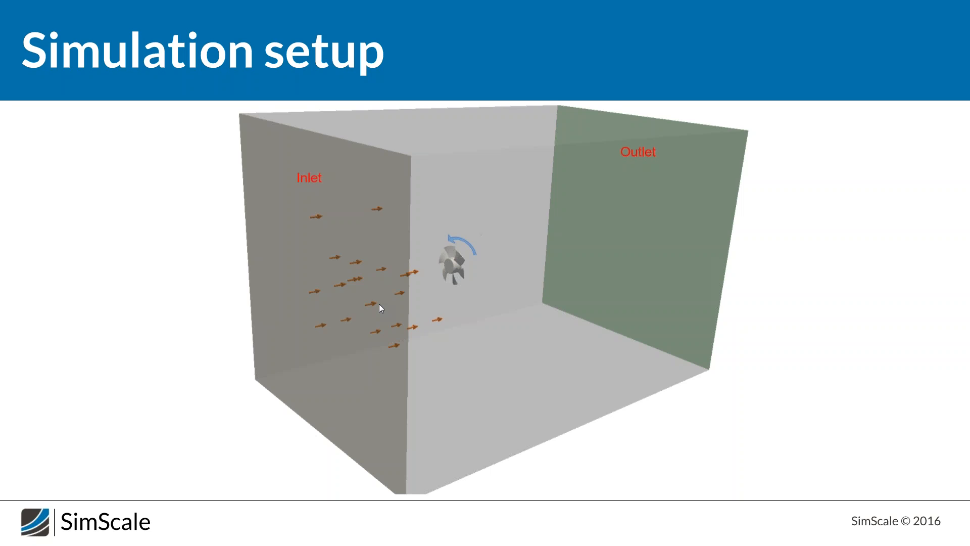
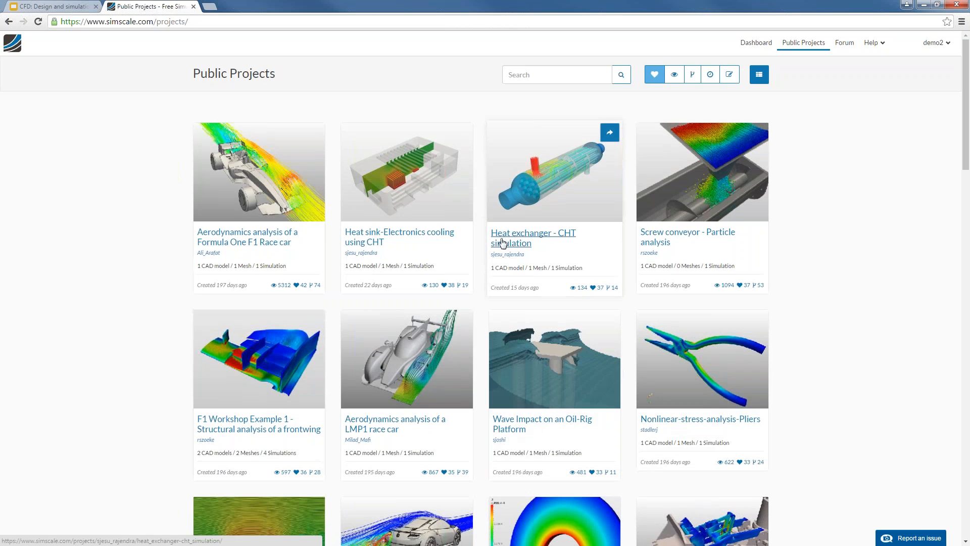
# Scroll the public project gallery and open the Water Purification Process project
pyautogui.scroll(-3, 503, 240)
pyautogui.scroll(-5, 503, 240)
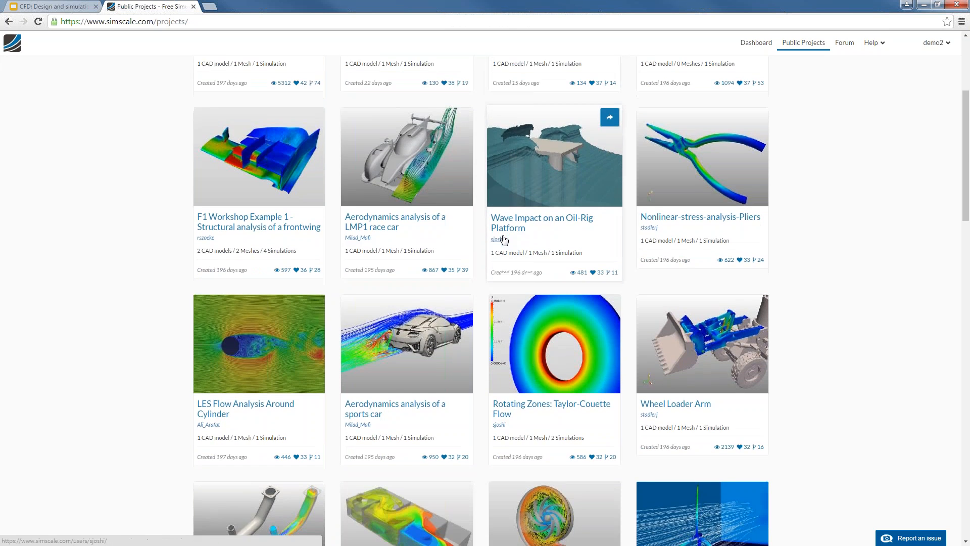
pyautogui.scroll(-1, 504, 240)
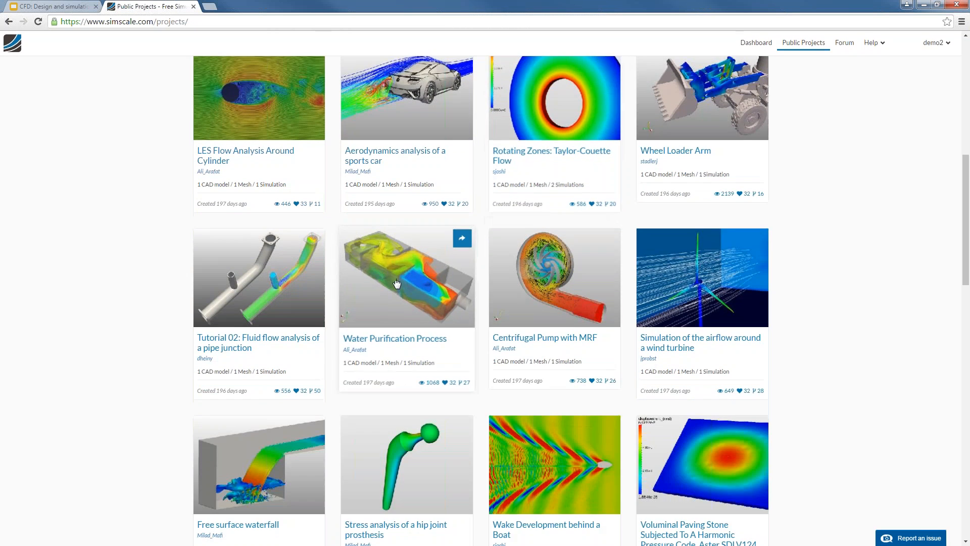
pyautogui.click(397, 279)
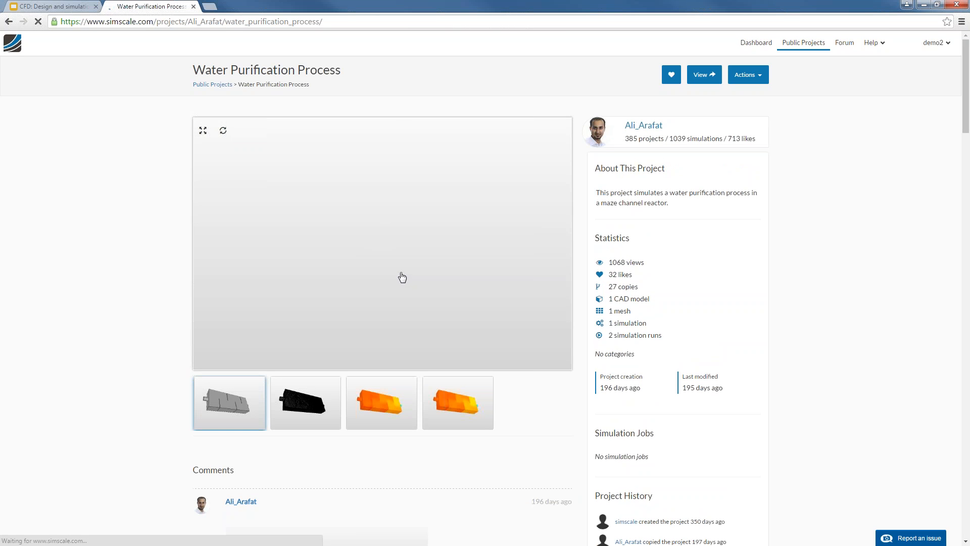
# Skim the Water Purification Process overview, then return to the personal Dashboard
pyautogui.scroll(-1, 401, 276)
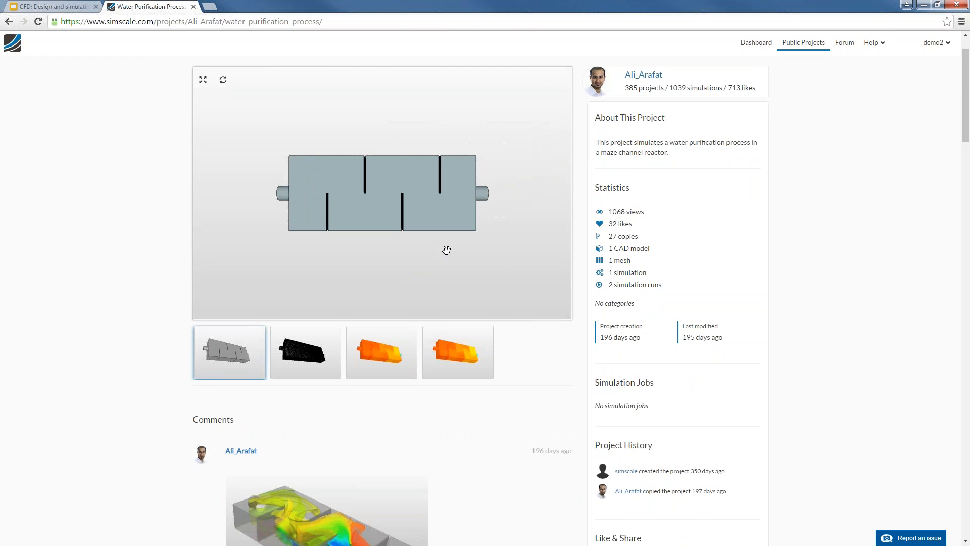
pyautogui.scroll(1, 729, 238)
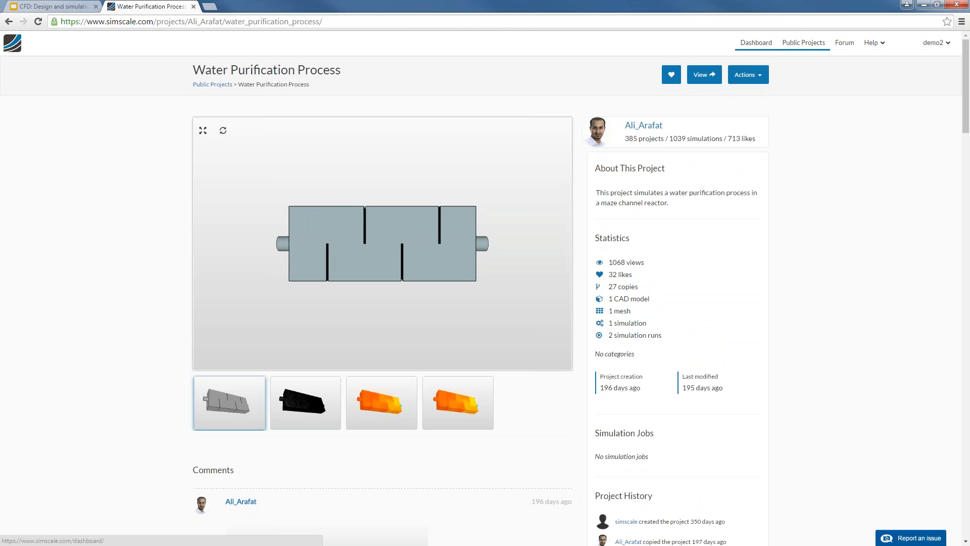
pyautogui.click(755, 50)
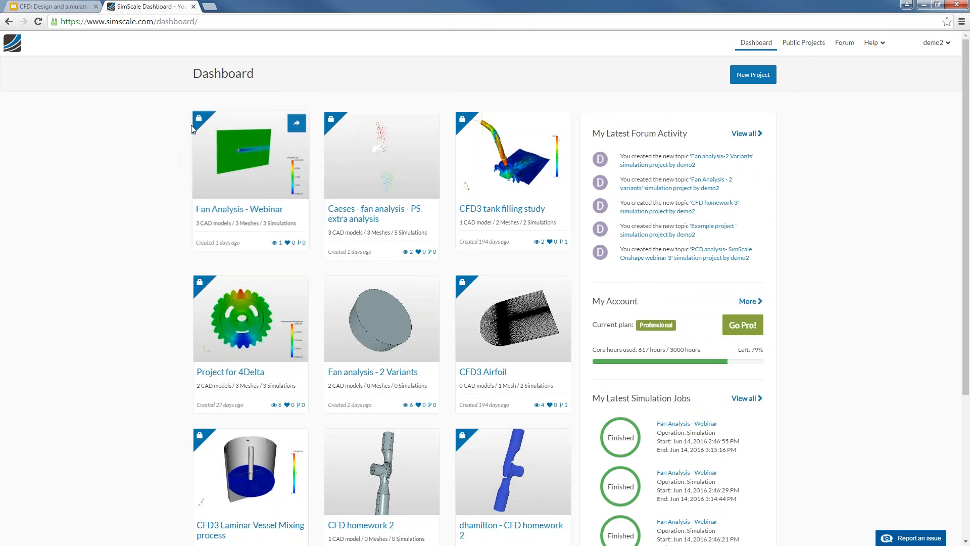
# Open the Fan Analysis - Webinar project and orbit its cylinder model in the preview
pyautogui.click(263, 169)
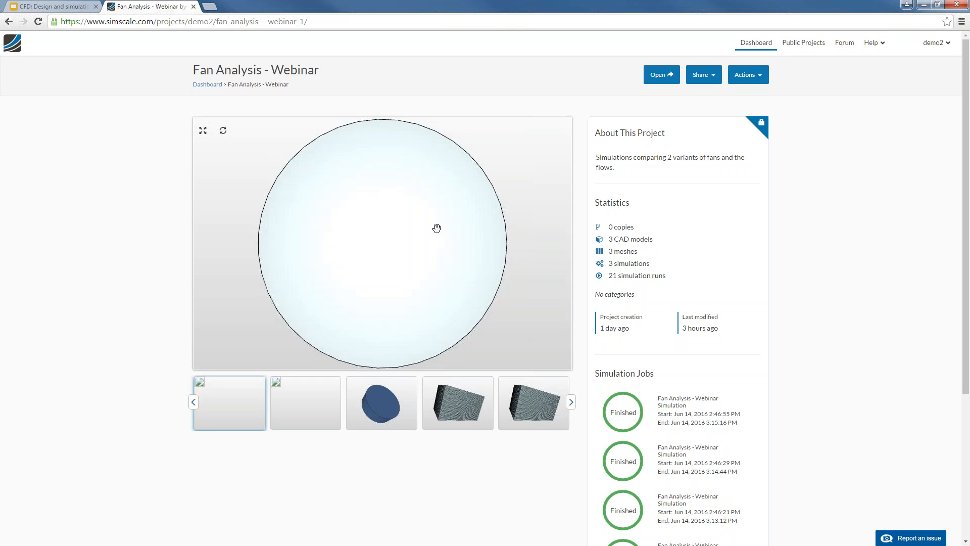
pyautogui.moveTo(418, 152); pyautogui.dragTo(406, 231)
pyautogui.moveTo(406, 232); pyautogui.dragTo(398, 356, button='right')
pyautogui.scroll(-5, 763, 320)
pyautogui.scroll(5, 763, 319)
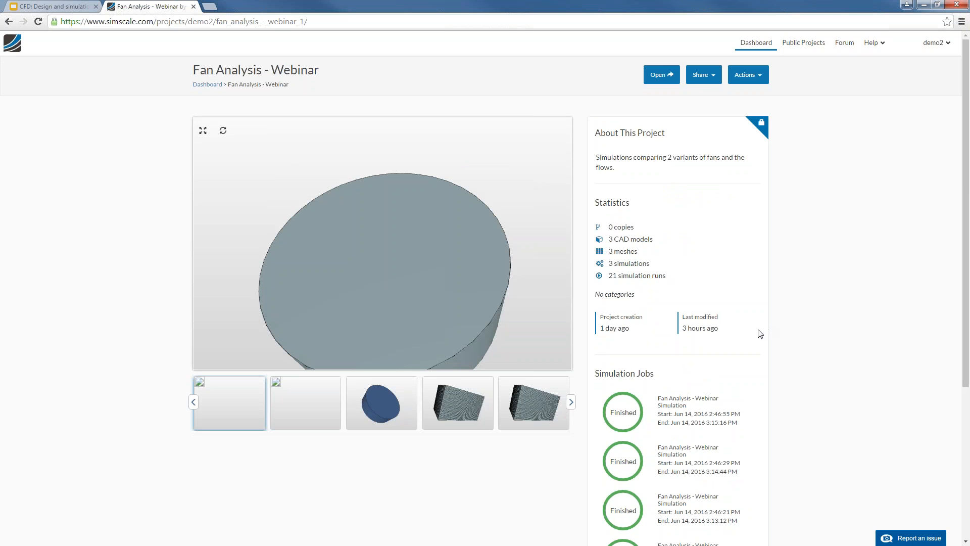
pyautogui.click(714, 81)
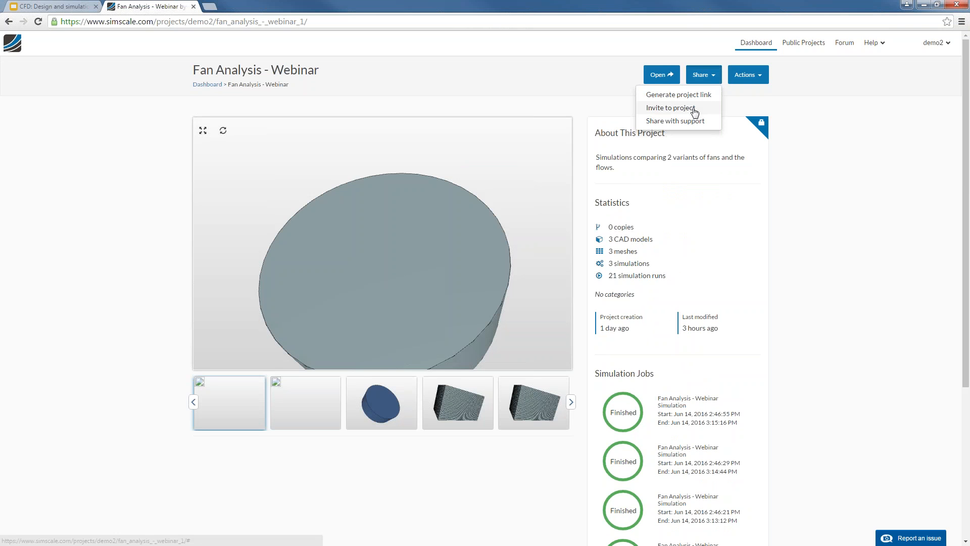
pyautogui.click(692, 108)
pyautogui.click(428, 100)
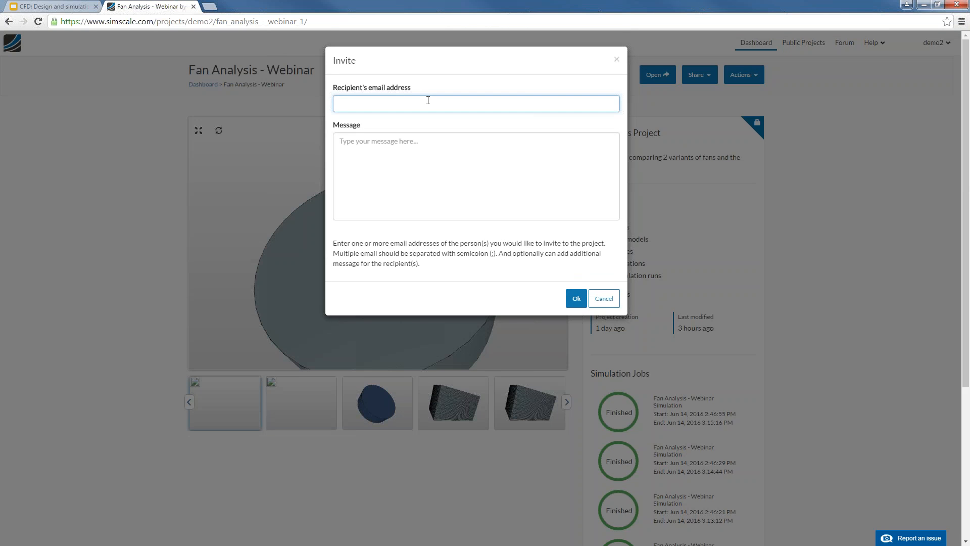
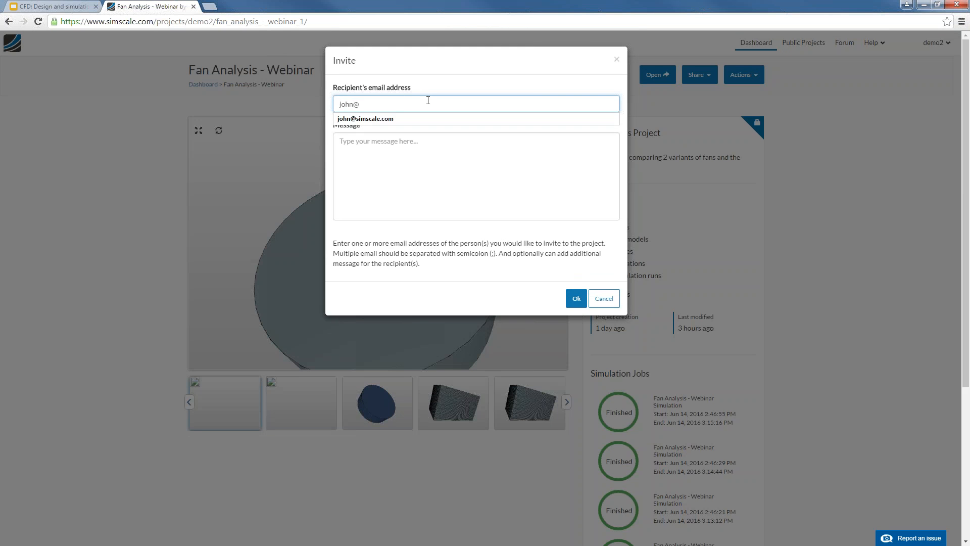
pyautogui.press('Down')
pyautogui.press('Return')
pyautogui.click(433, 168)
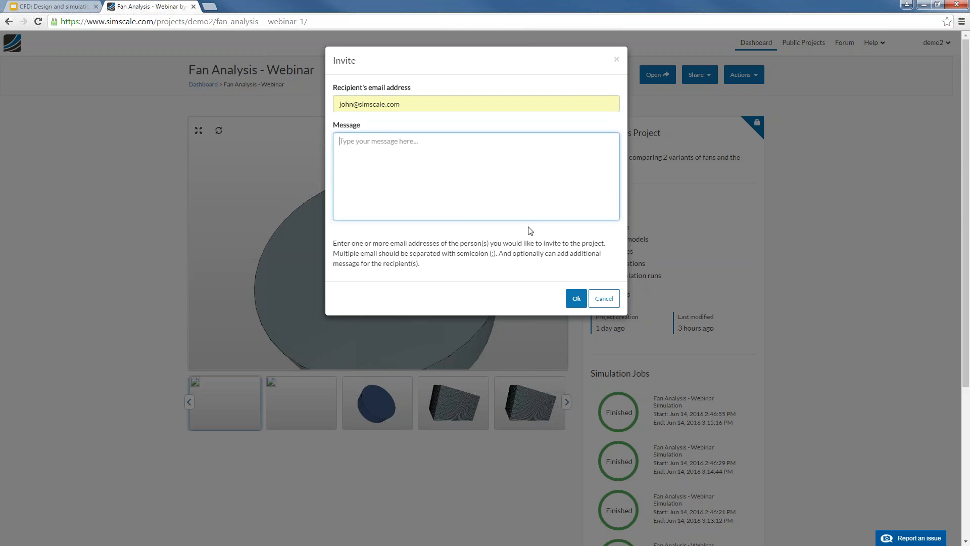
pyautogui.click(617, 60)
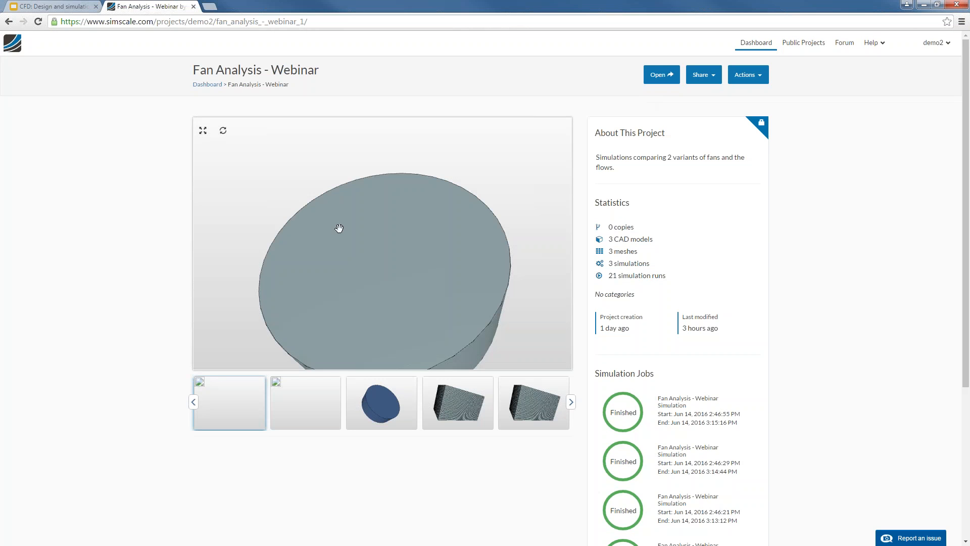
pyautogui.click(760, 75)
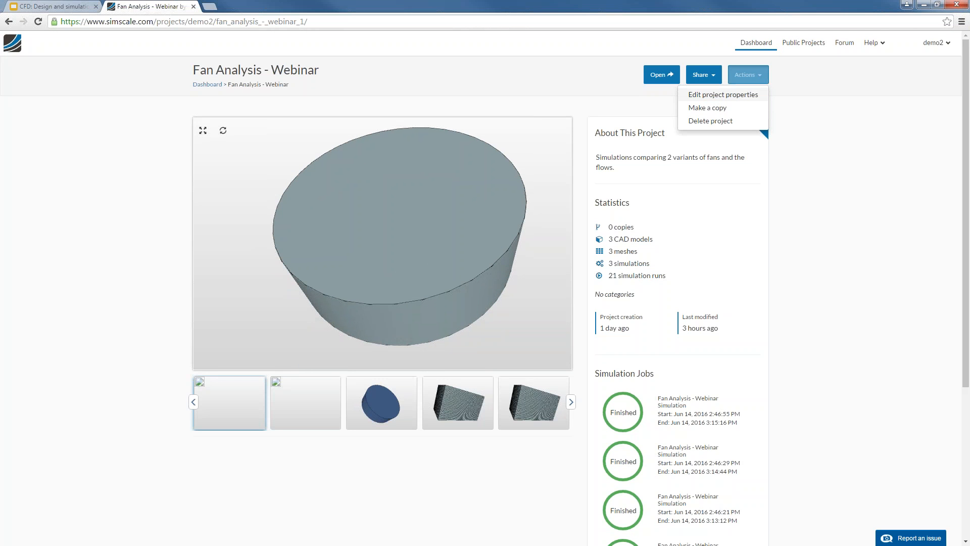
pyautogui.click(831, 112)
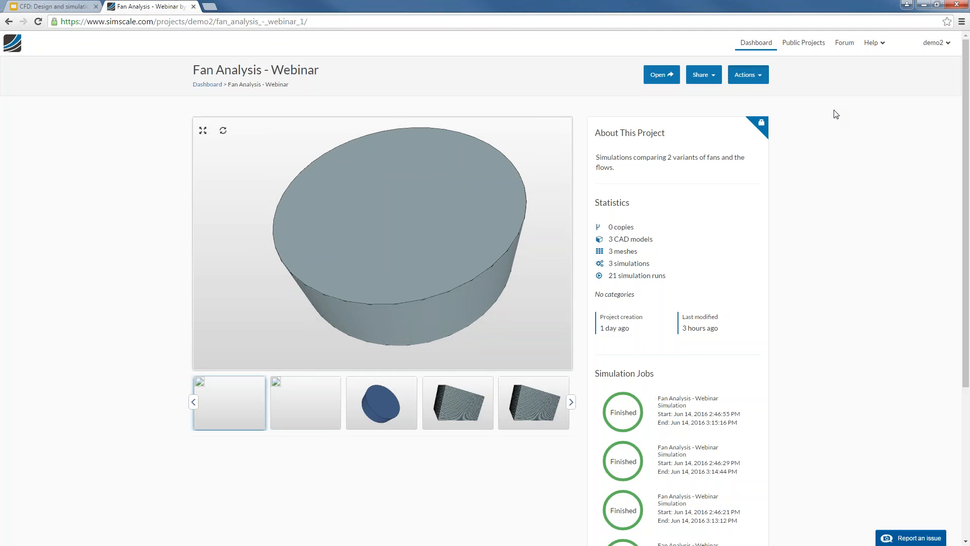
pyautogui.click(747, 75)
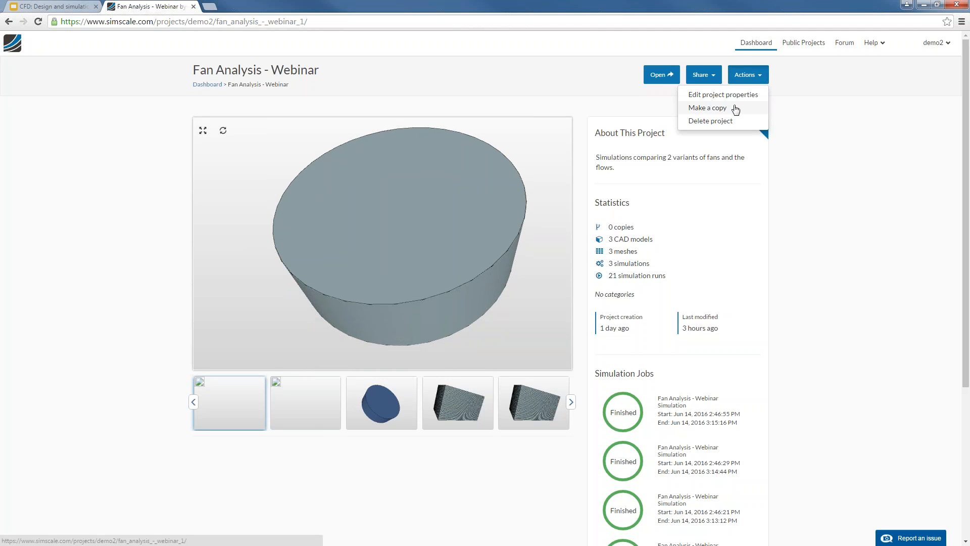
pyautogui.click(814, 115)
pyautogui.click(714, 75)
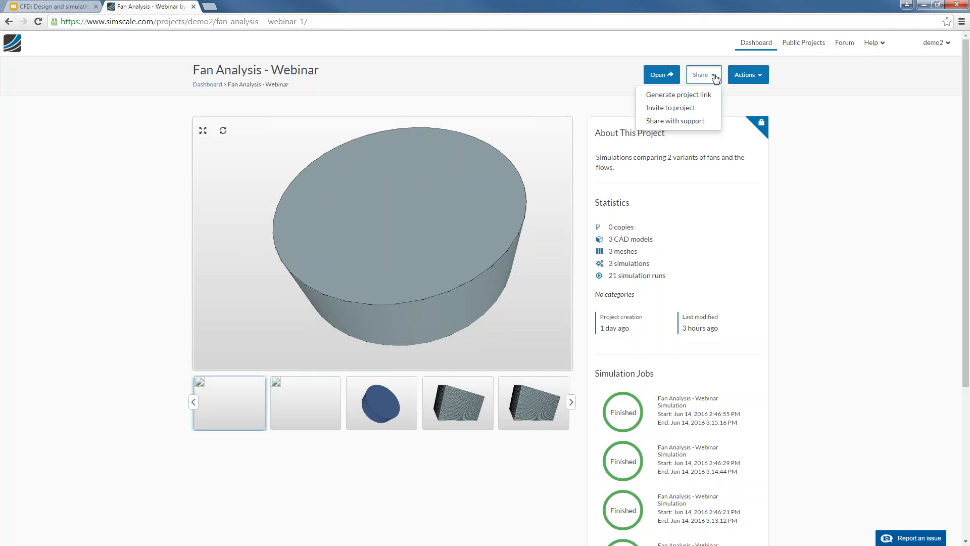
pyautogui.click(713, 76)
# Open the project workbench and display the G0 fan_v2_wRotDomain_baseline geometry
pyautogui.click(670, 76)
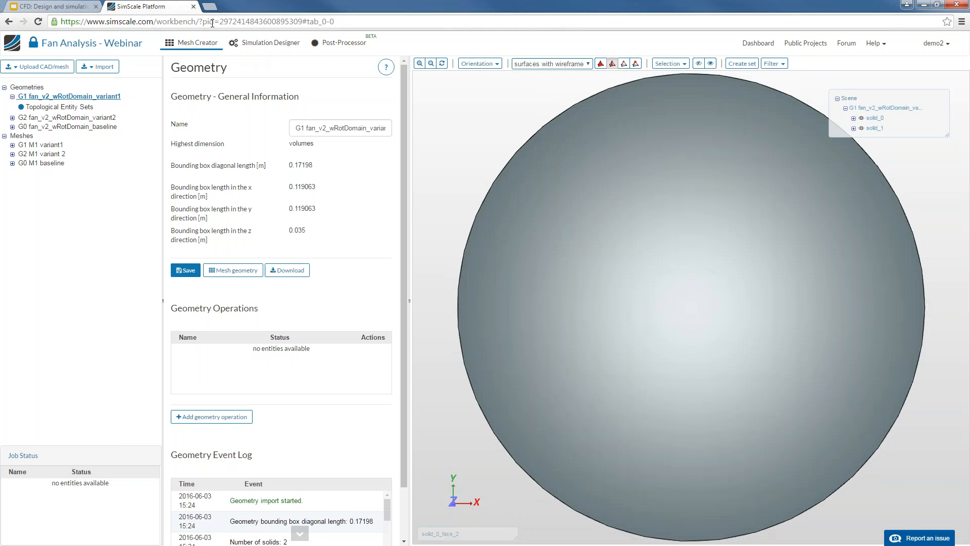
pyautogui.click(92, 127)
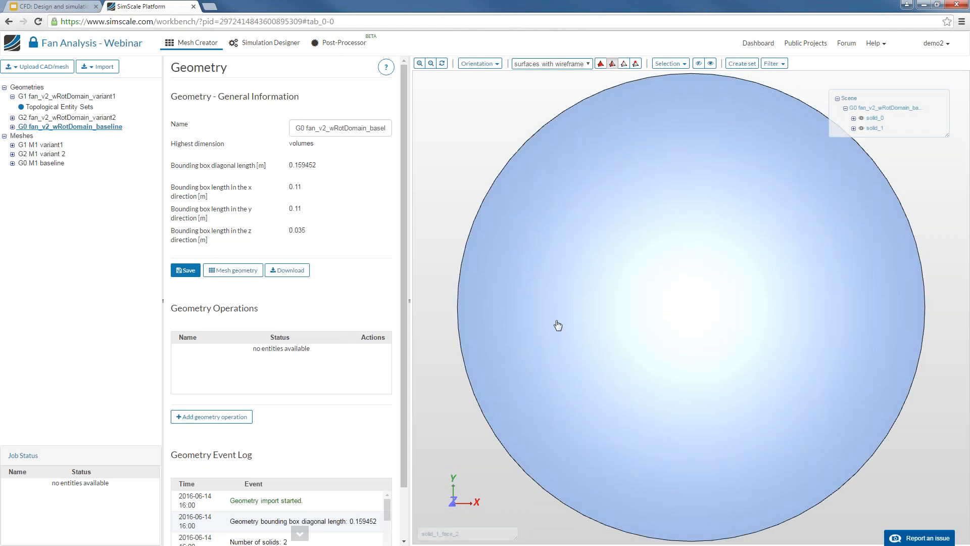
pyautogui.moveTo(557, 325); pyautogui.dragTo(623, 279)
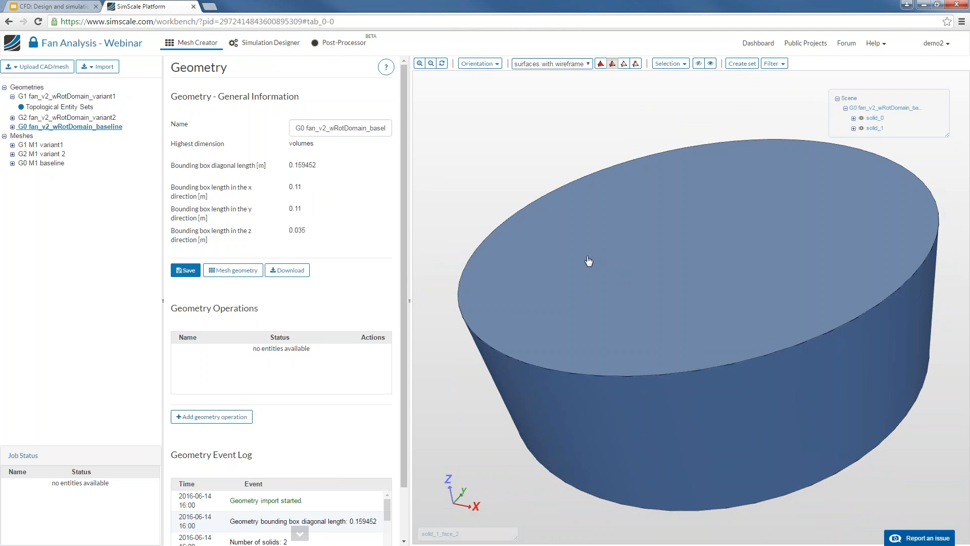
pyautogui.moveTo(583, 262); pyautogui.dragTo(599, 271)
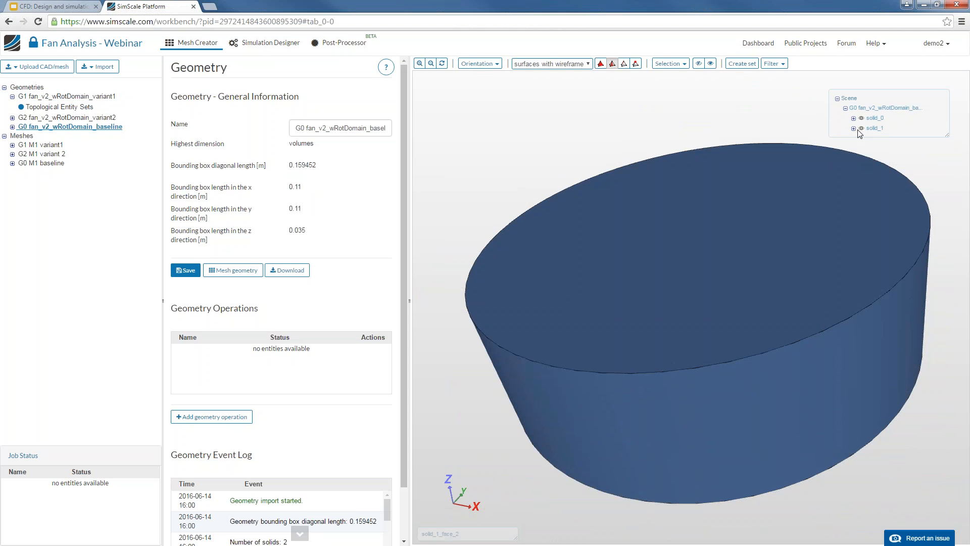
# Hide solid_1 to reveal the fan blades, then view the geometry upload options
pyautogui.click(861, 129)
pyautogui.moveTo(699, 262); pyautogui.dragTo(682, 275)
pyautogui.click(38, 66)
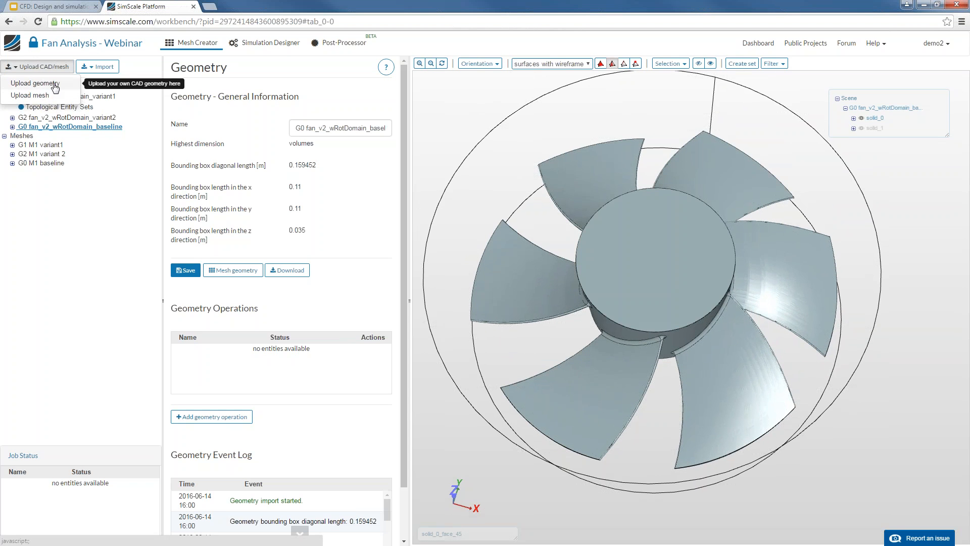
# Check the Upload Geometry form's accepted formats, keeping STEP selected
pyautogui.click(56, 87)
pyautogui.click(574, 110)
pyautogui.click(528, 132)
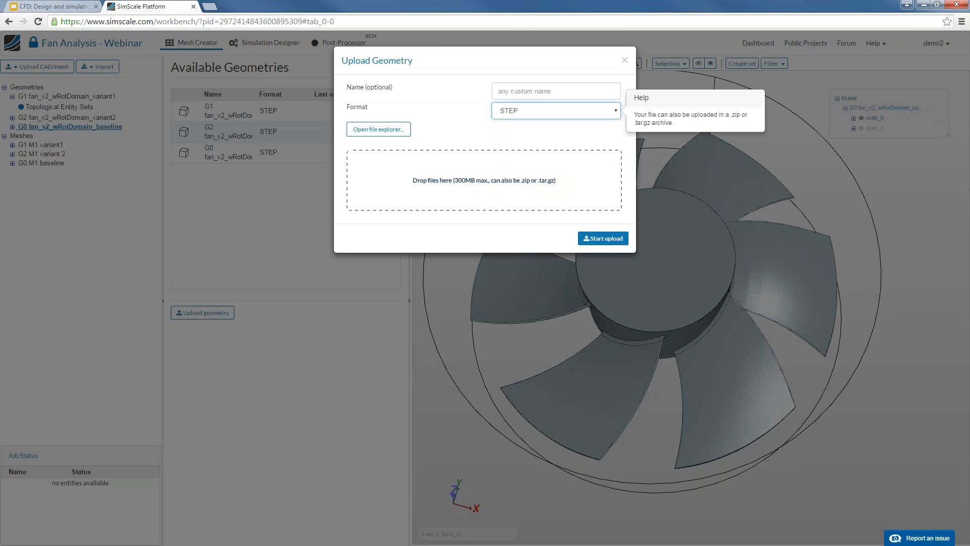
# Close the upload form without uploading and create a new mesh from the baseline geometry
pyautogui.click(625, 60)
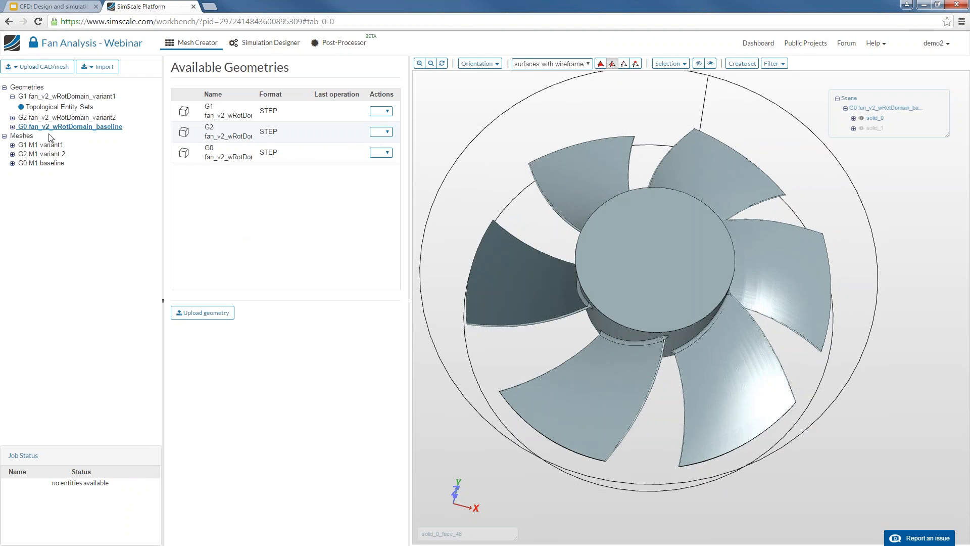
pyautogui.rightClick(60, 127)
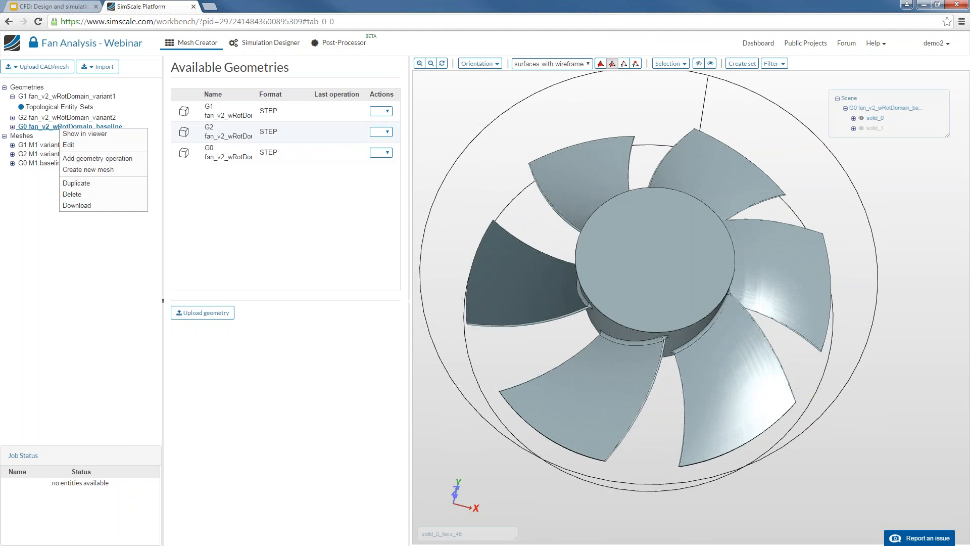
pyautogui.click(121, 170)
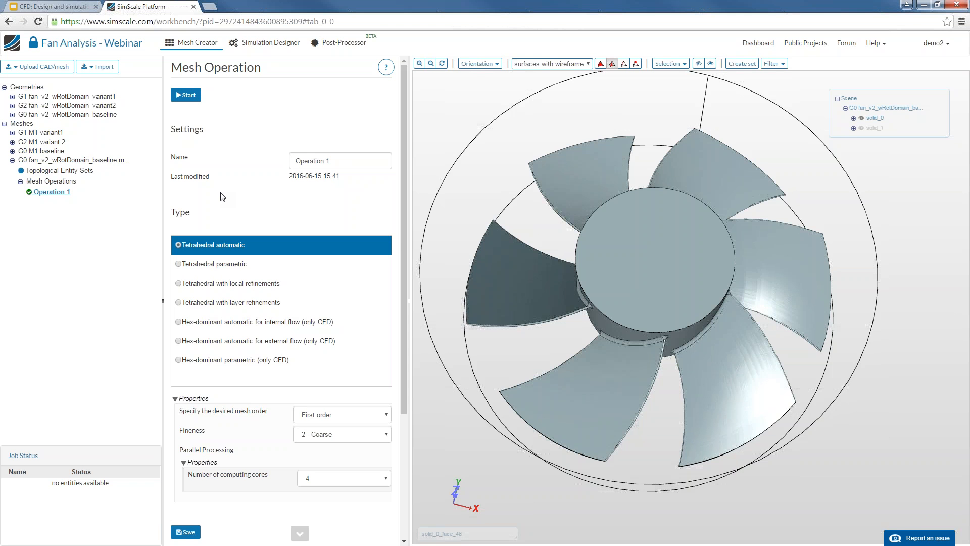
pyautogui.click(247, 359)
pyautogui.scroll(-10, 276, 339)
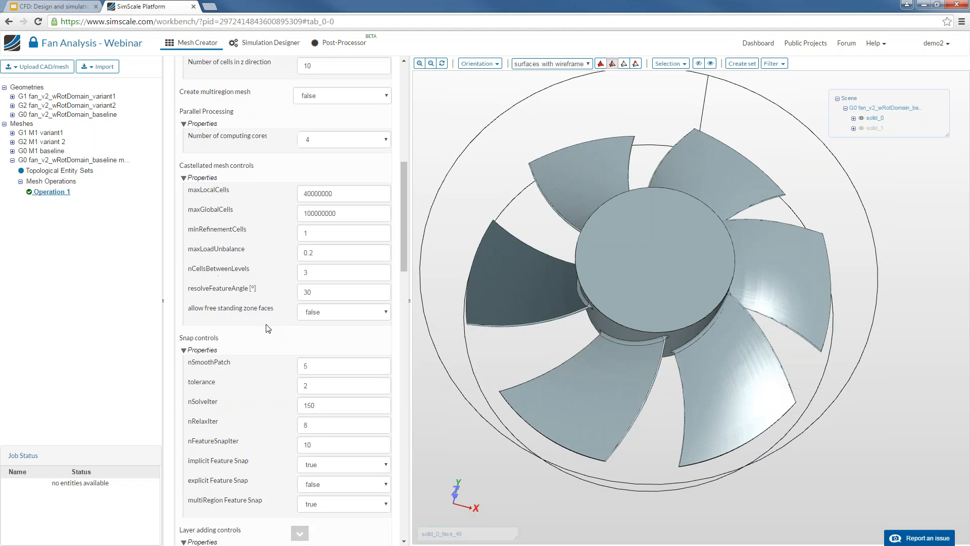
pyautogui.scroll(-9, 267, 328)
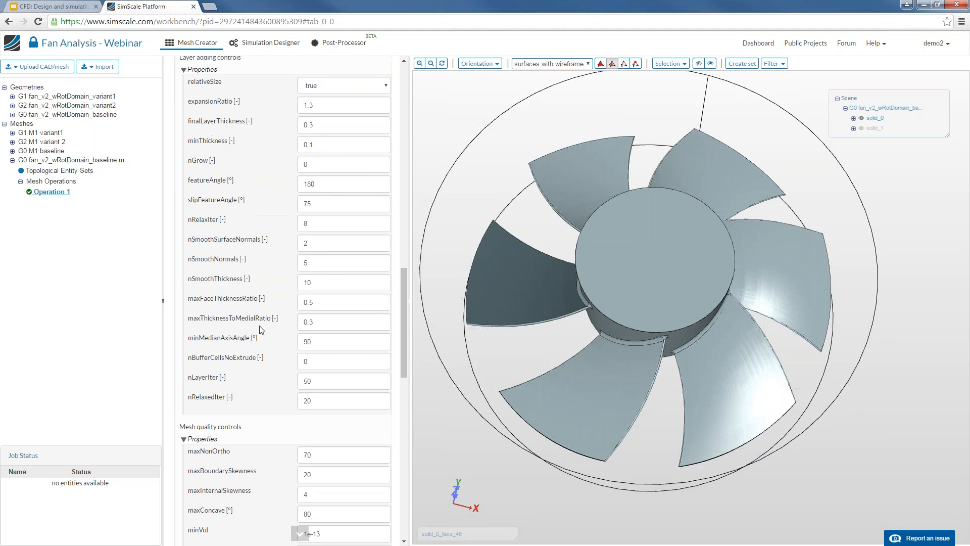
pyautogui.scroll(9, 268, 329)
pyautogui.scroll(7, 262, 329)
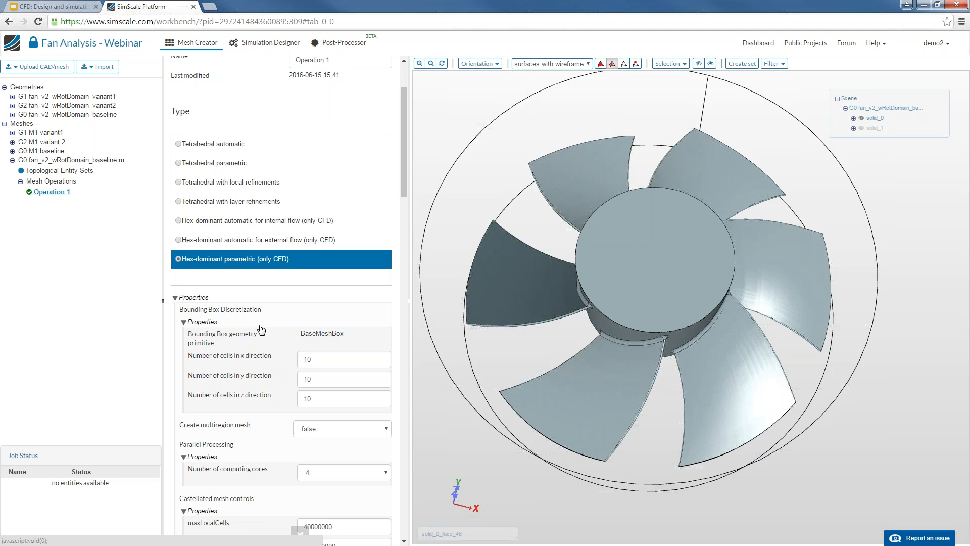
pyautogui.click(348, 360)
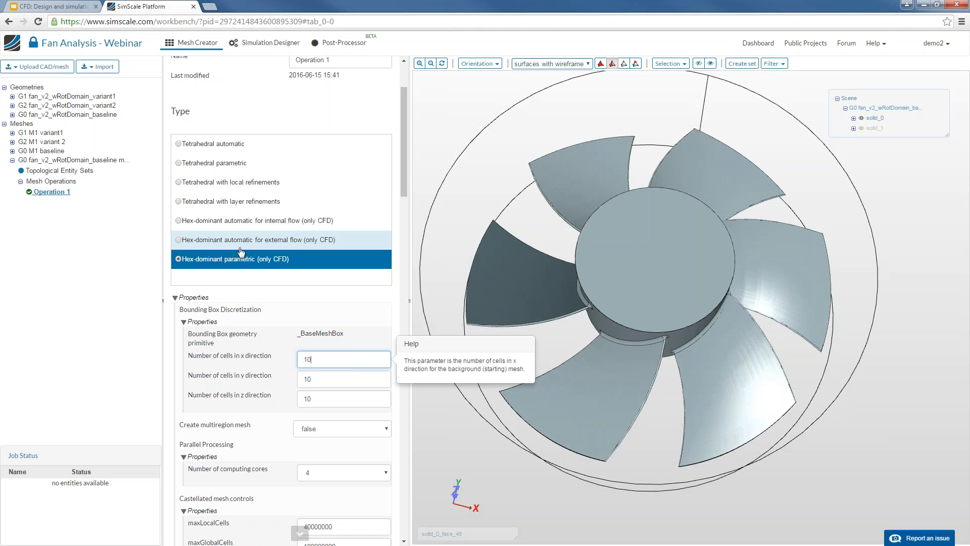
# Try the Hex-dominant internal and external flow mesh types, keeping fineness at 2 - Coarse
pyautogui.click(269, 225)
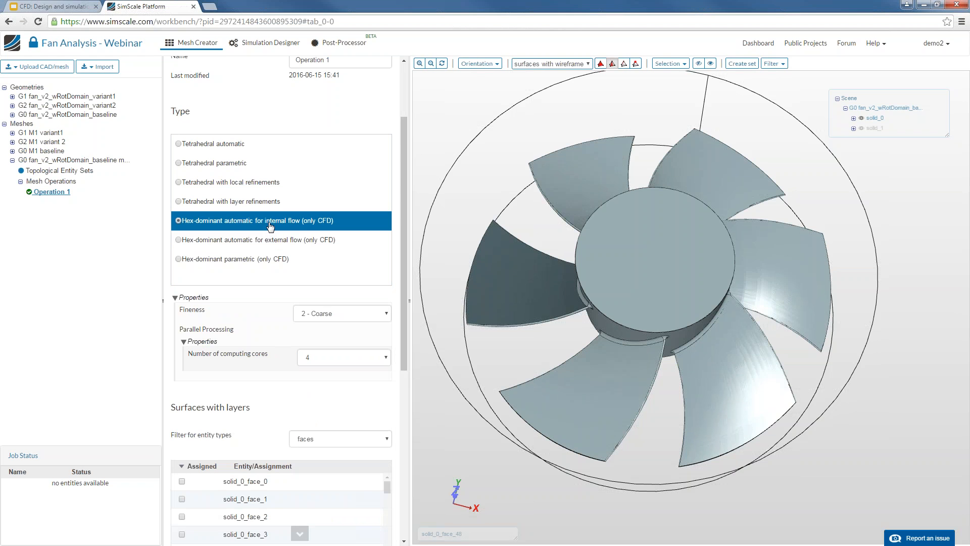
pyautogui.scroll(-2, 225, 322)
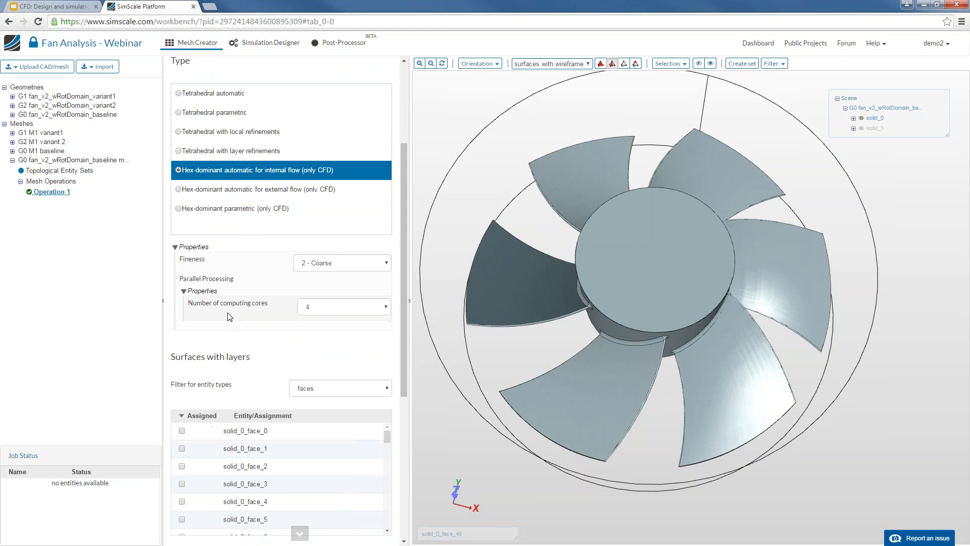
pyautogui.moveTo(180, 211); pyautogui.dragTo(209, 210)
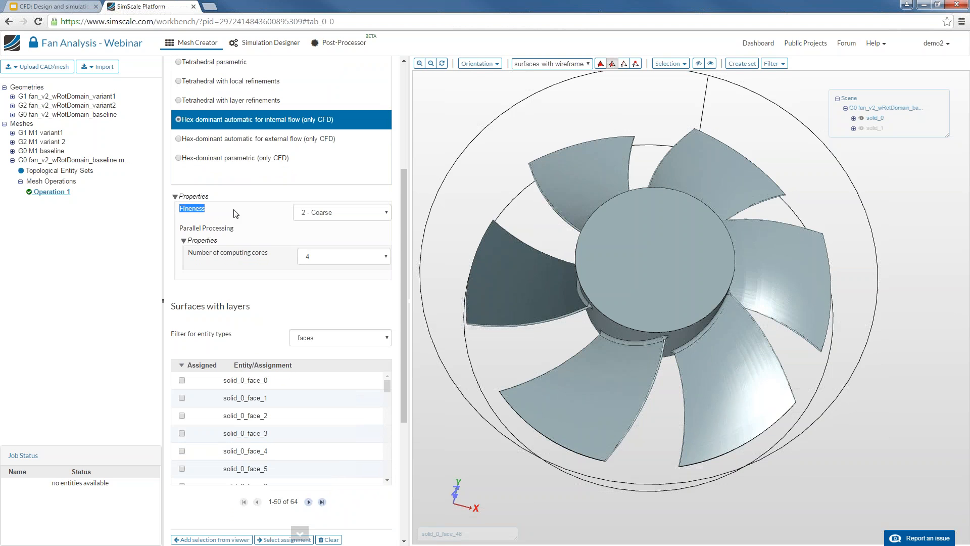
pyautogui.click(316, 212)
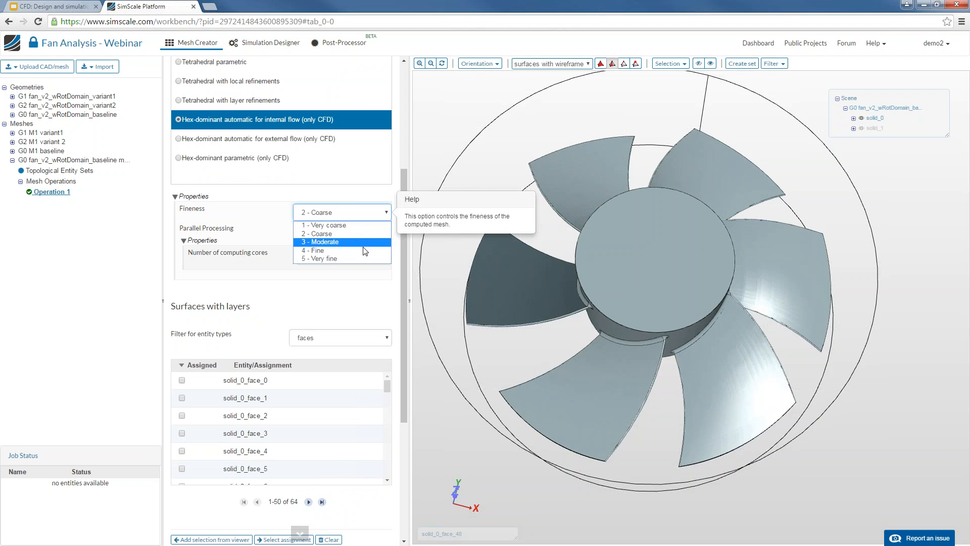
pyautogui.click(264, 230)
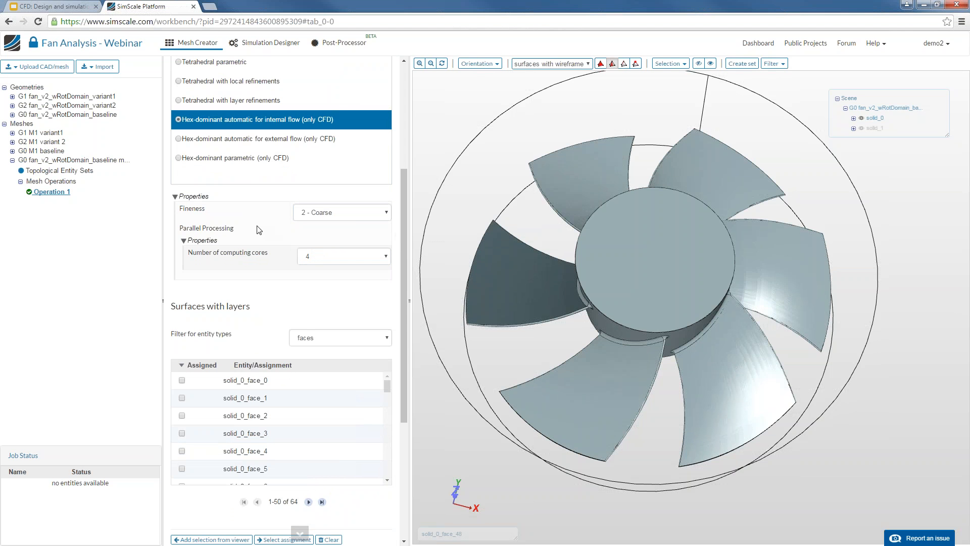
pyautogui.click(241, 140)
pyautogui.moveTo(535, 301); pyautogui.dragTo(588, 328)
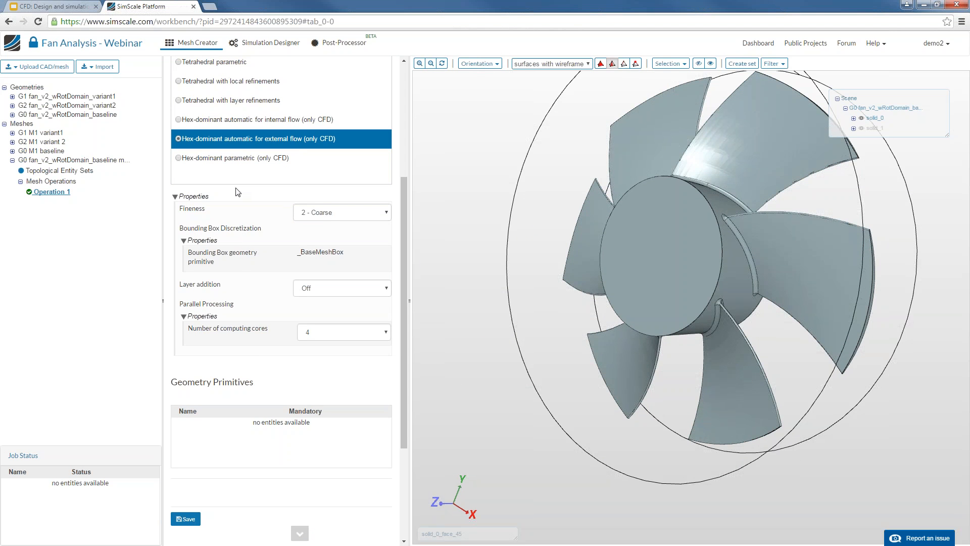
pyautogui.scroll(-5, 608, 372)
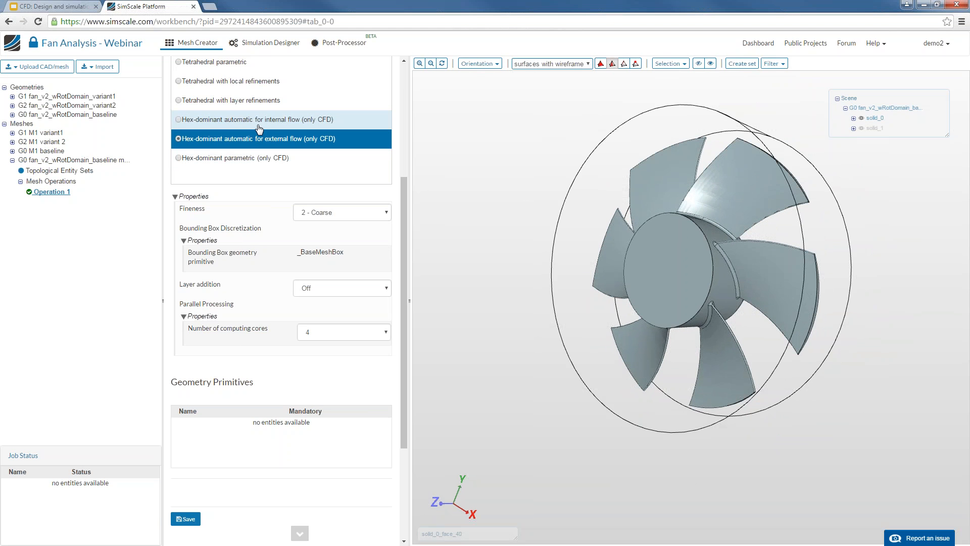
# Switch back to Hex-dominant parametric, check the x cell count, and open _BaseMeshBox settings
pyautogui.click(254, 160)
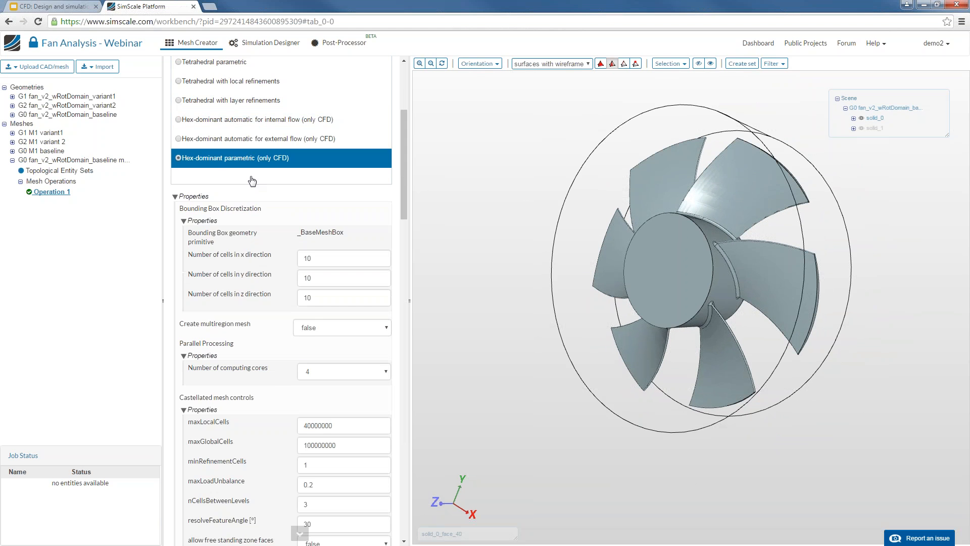
pyautogui.click(344, 264)
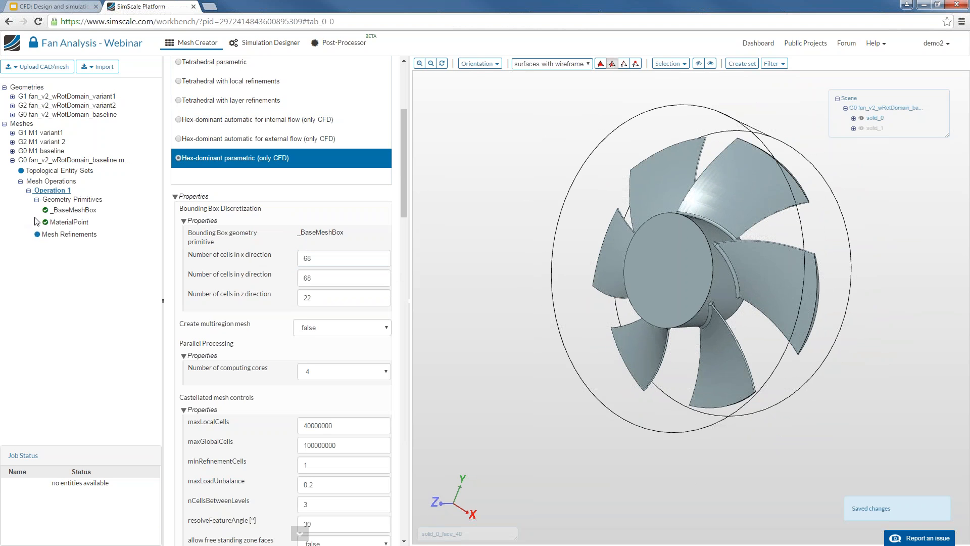
pyautogui.click(70, 210)
# Save and display the base mesh box, then set its Min. Point (z) to -1
pyautogui.click(186, 248)
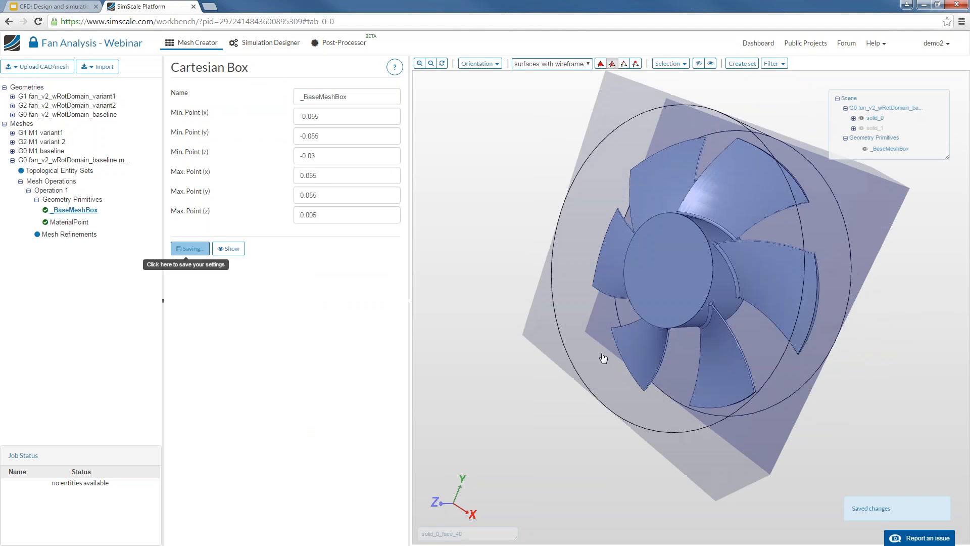
pyautogui.moveTo(620, 354); pyautogui.dragTo(614, 331)
pyautogui.click(339, 114)
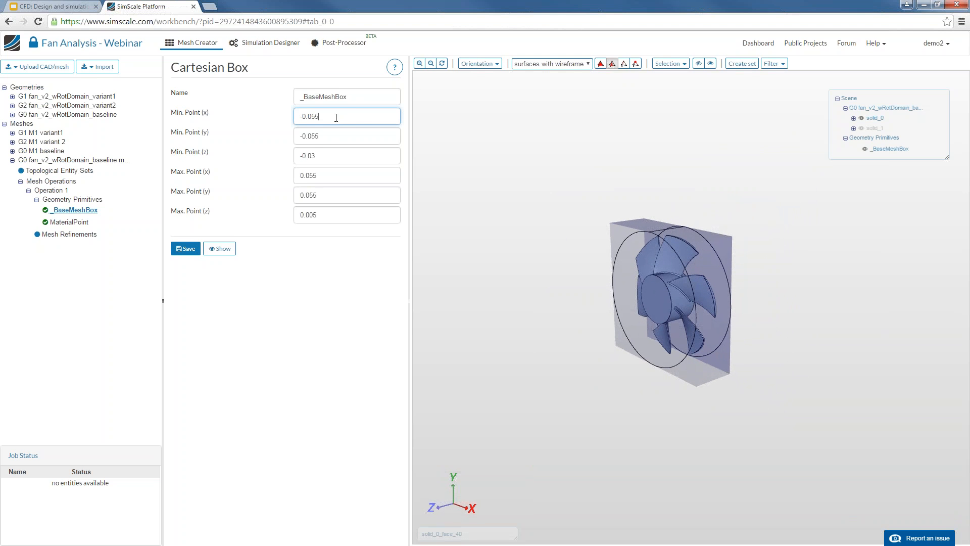
pyautogui.tripleClick(335, 157)
pyautogui.write('-1')
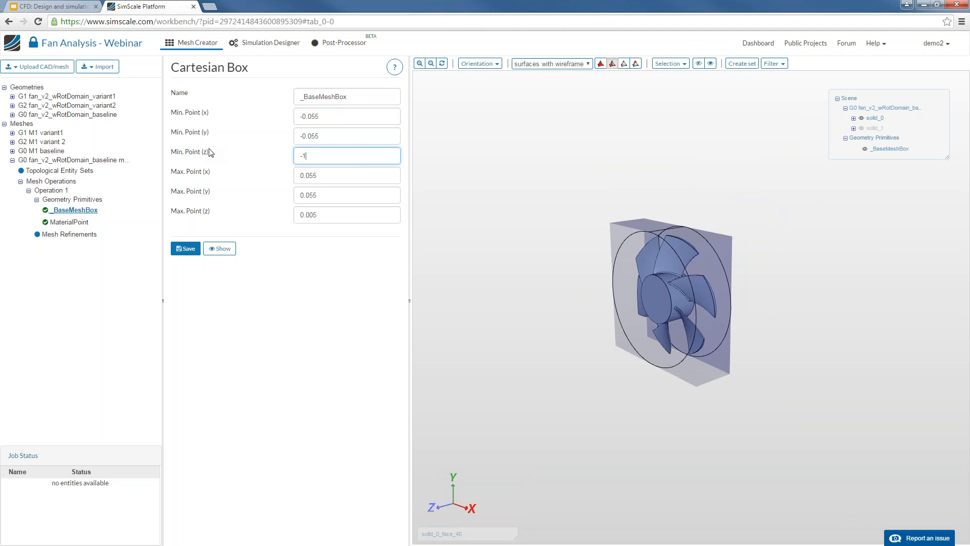
pyautogui.press('Return')
# Set the base mesh box's Max. Point (z) to 0.5
pyautogui.scroll(-6, 663, 331)
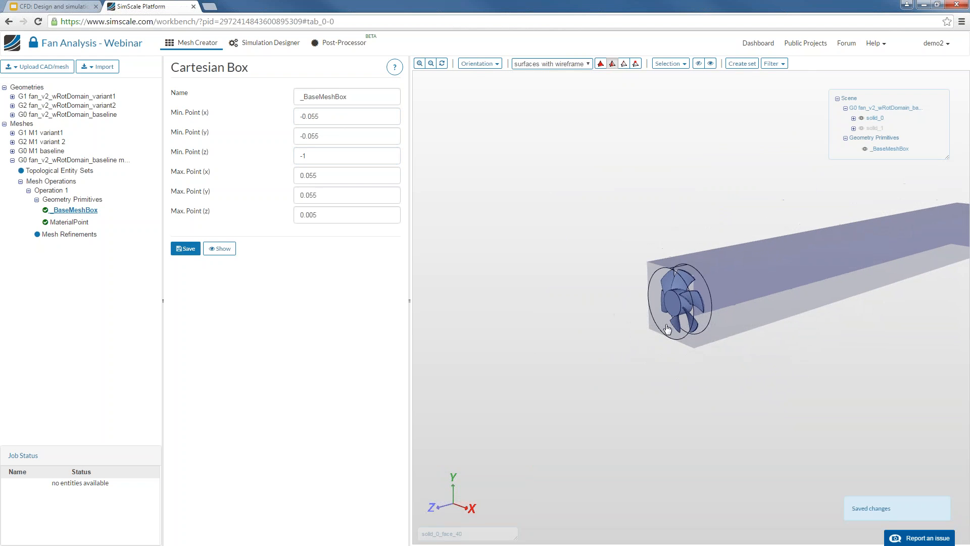
pyautogui.scroll(-4, 666, 330)
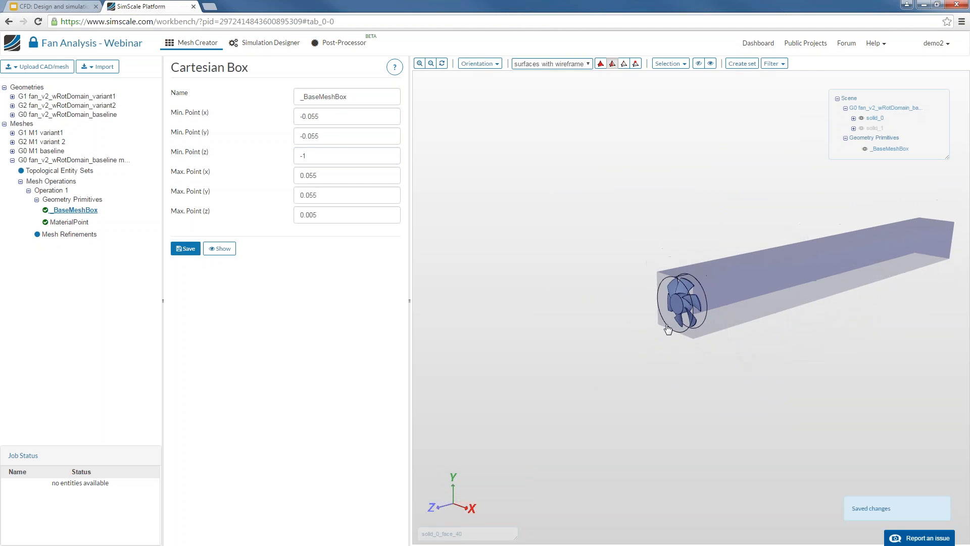
pyautogui.tripleClick(328, 197)
pyautogui.press('Tab')
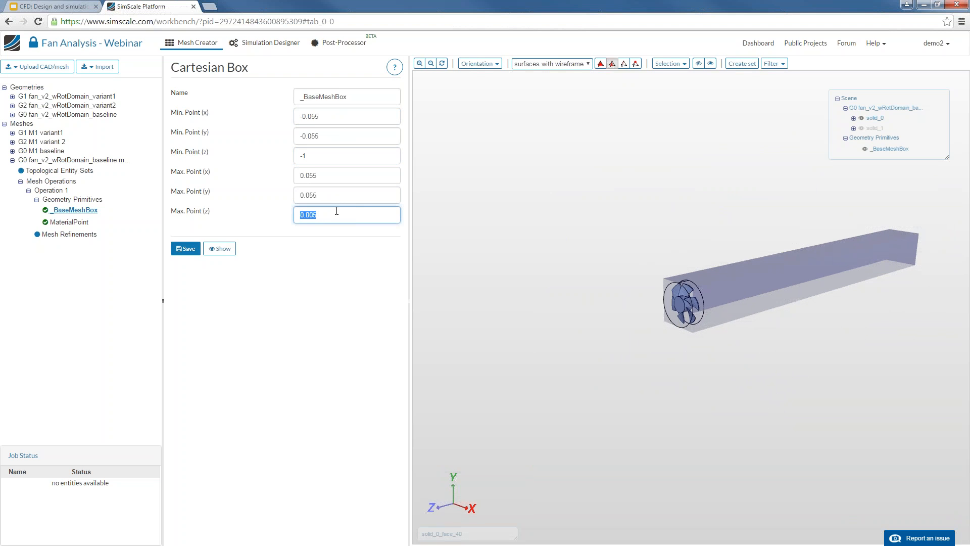
pyautogui.write('-')
pyautogui.write('.5')
pyautogui.press('Return')
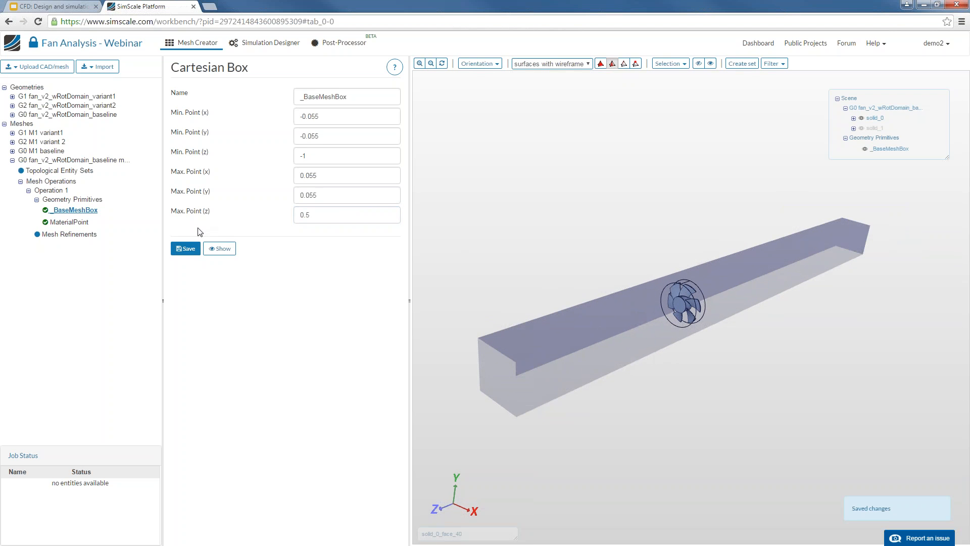
# Add Mesh Refinement 1 as a Feature refinement with 150 included angle and level 1
pyautogui.click(71, 234)
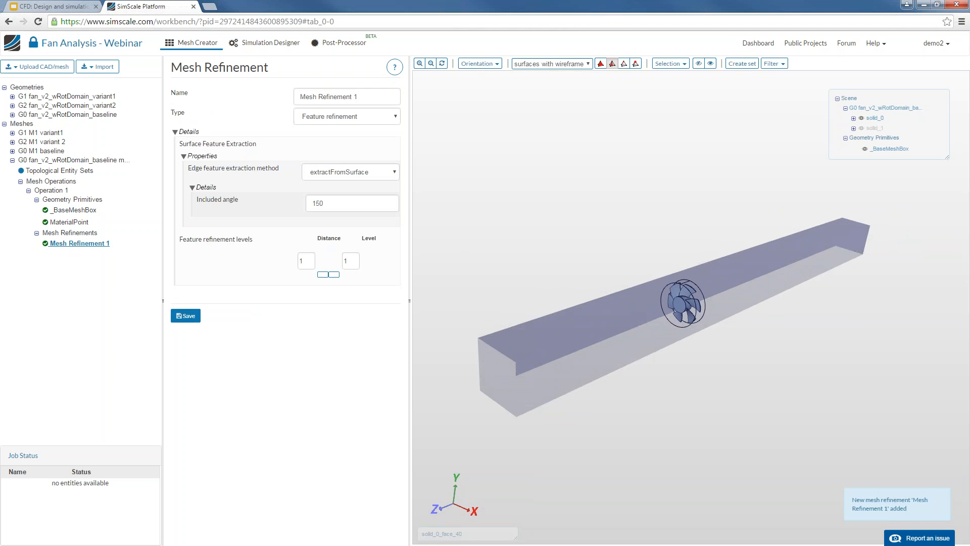
pyautogui.click(356, 117)
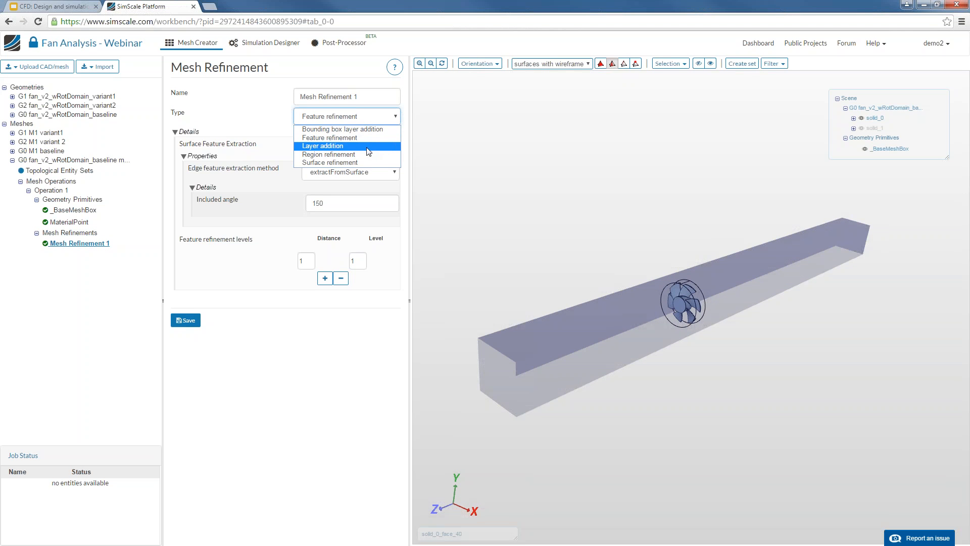
pyautogui.click(204, 205)
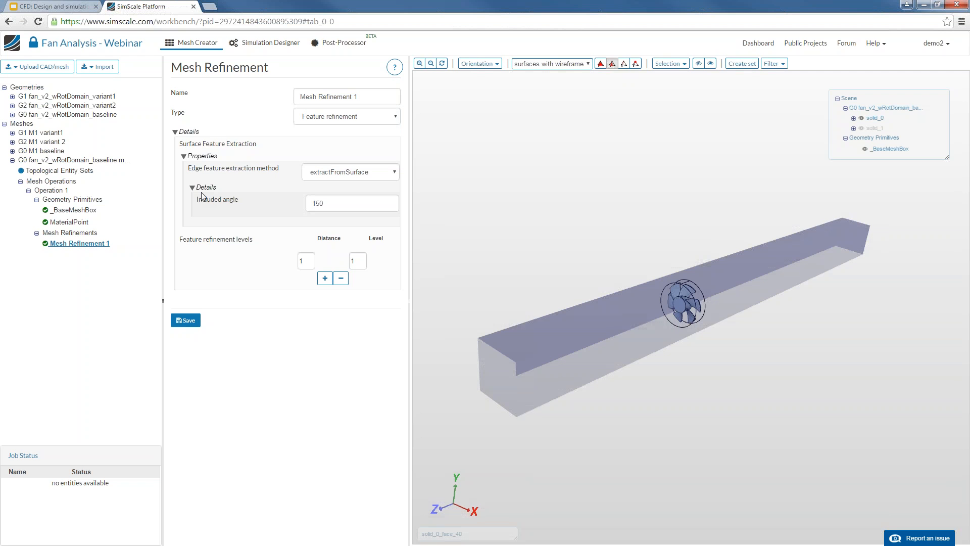
# Open the G0 M1 baseline mesh and hide its side, top and front box faces
pyautogui.click(47, 151)
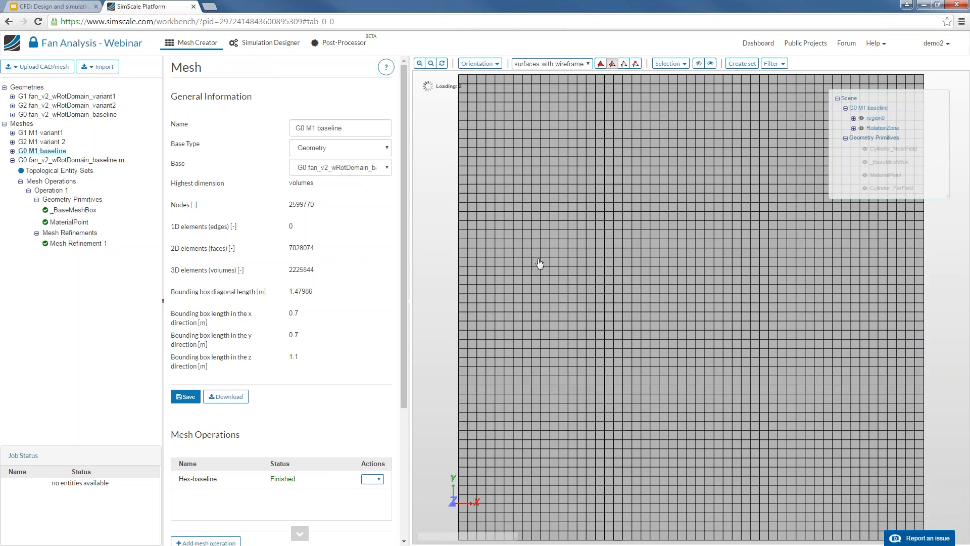
pyautogui.moveTo(551, 266); pyautogui.dragTo(700, 342)
pyautogui.click(618, 337)
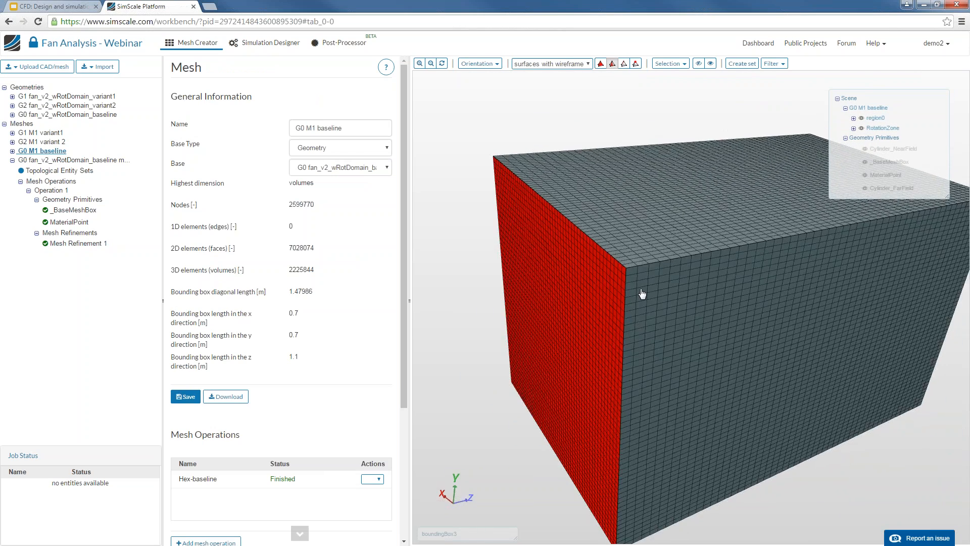
pyautogui.click(643, 259)
pyautogui.click(650, 285)
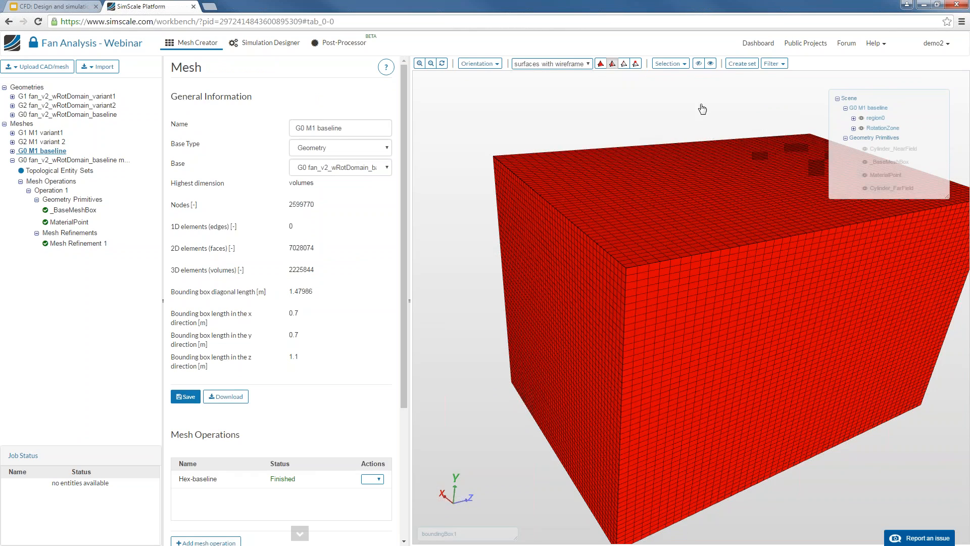
pyautogui.click(699, 63)
# Hide the RotationZone to expose the meshed fan hub, then bring up the mesh filter options
pyautogui.moveTo(694, 303); pyautogui.dragTo(708, 330)
pyautogui.scroll(10, 707, 331)
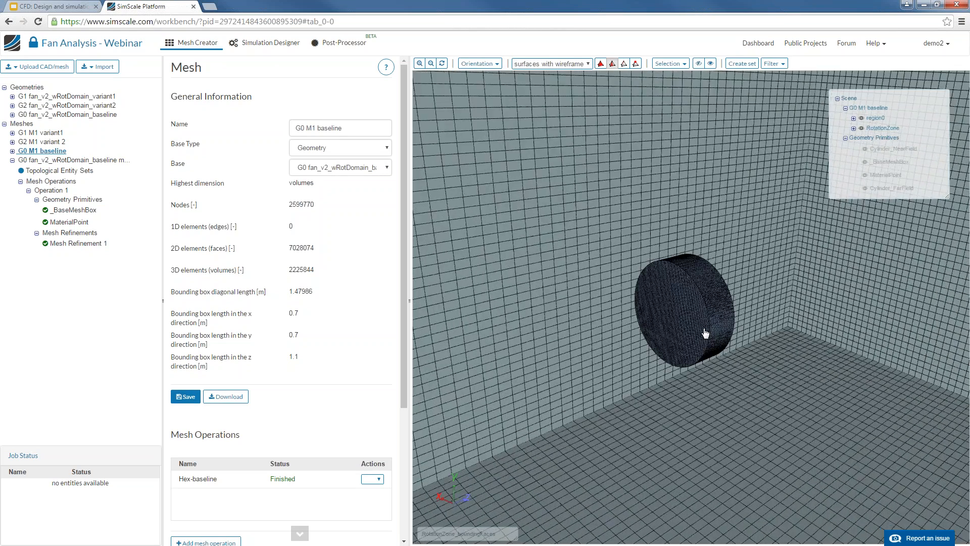
pyautogui.scroll(3, 707, 338)
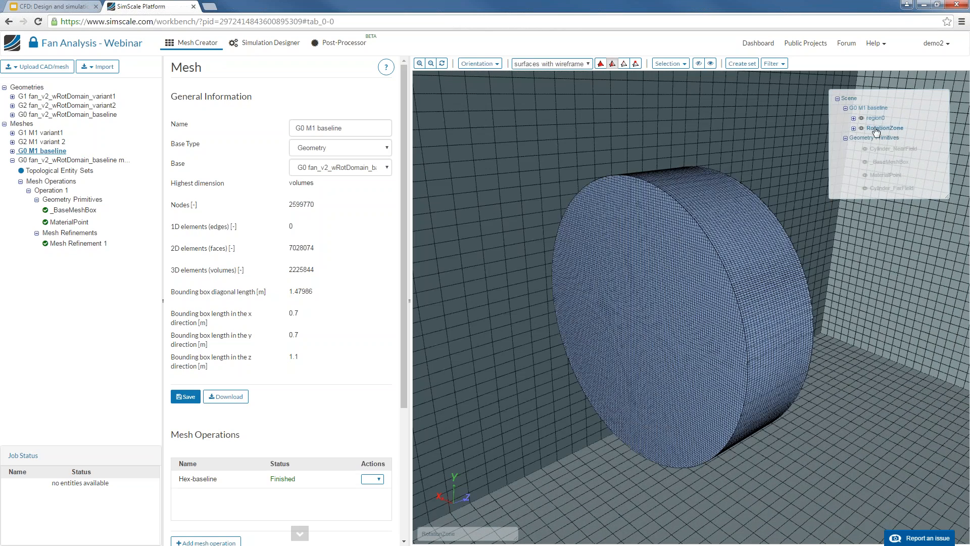
pyautogui.click(861, 128)
pyautogui.scroll(4, 767, 319)
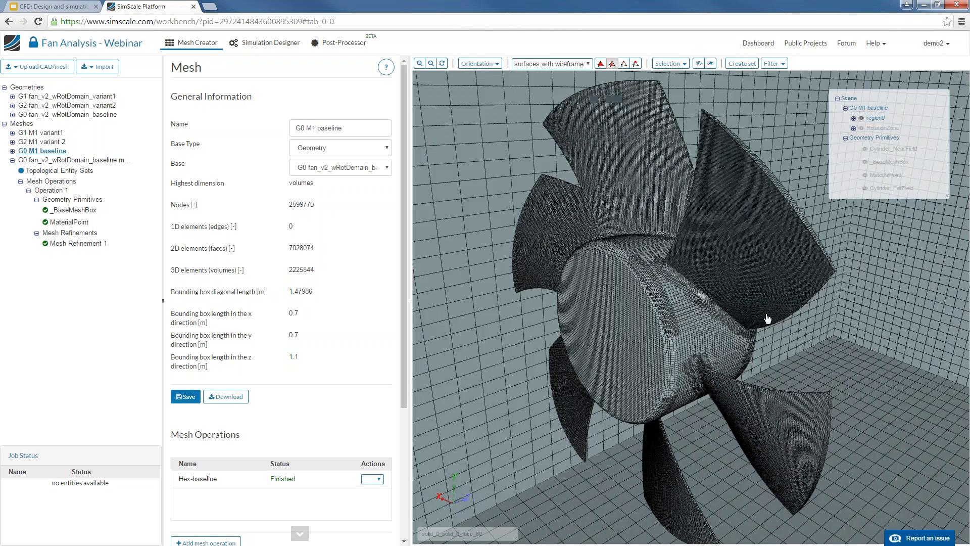
pyautogui.moveTo(660, 321)
pyautogui.mouseDown()
pyautogui.moveTo(708, 309)
pyautogui.moveTo(634, 312)
pyautogui.moveTo(657, 316)
pyautogui.moveTo(660, 327)
pyautogui.mouseUp()
pyautogui.scroll(-4, 714, 310)
pyautogui.scroll(-6, 665, 319)
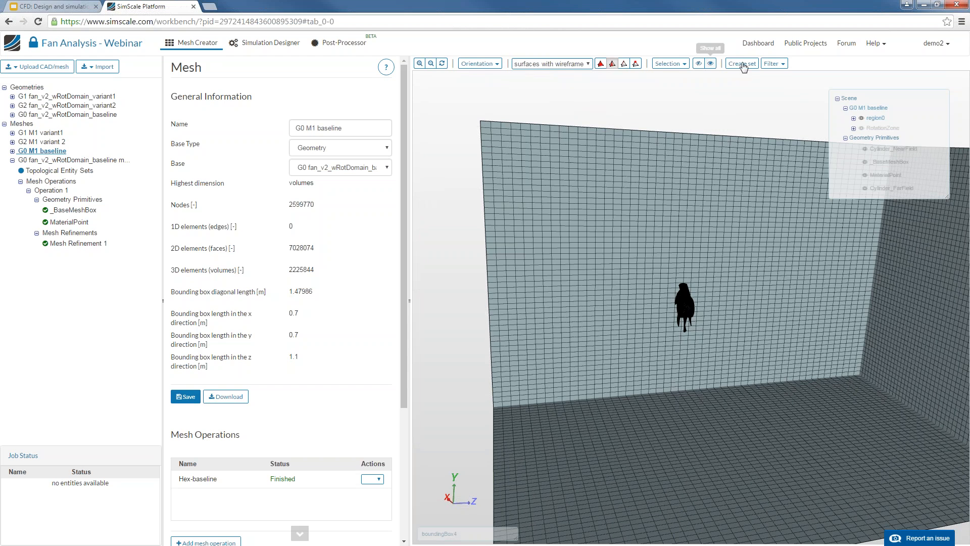
pyautogui.click(774, 63)
# Apply a Mesh Clip filter to cut through the G0 M1 baseline mesh
pyautogui.click(778, 80)
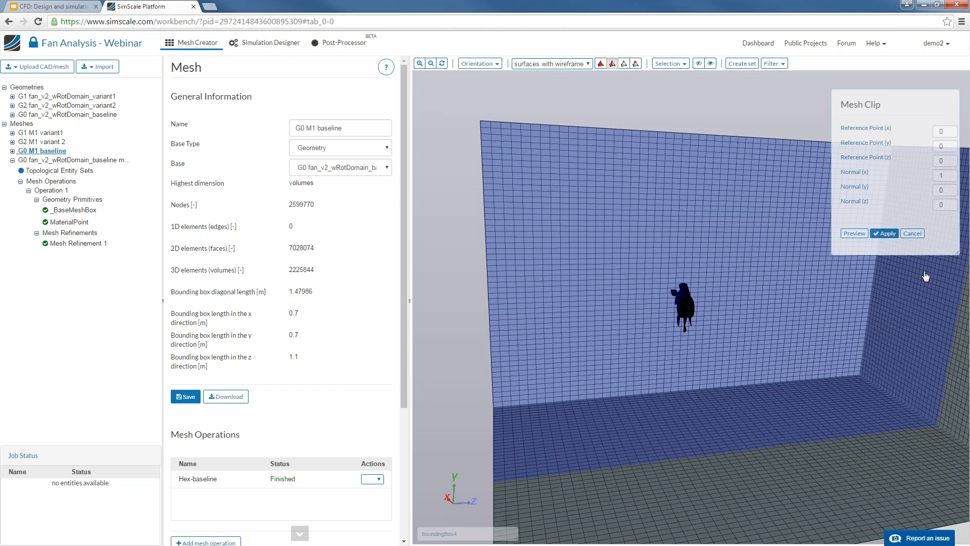
pyautogui.click(884, 233)
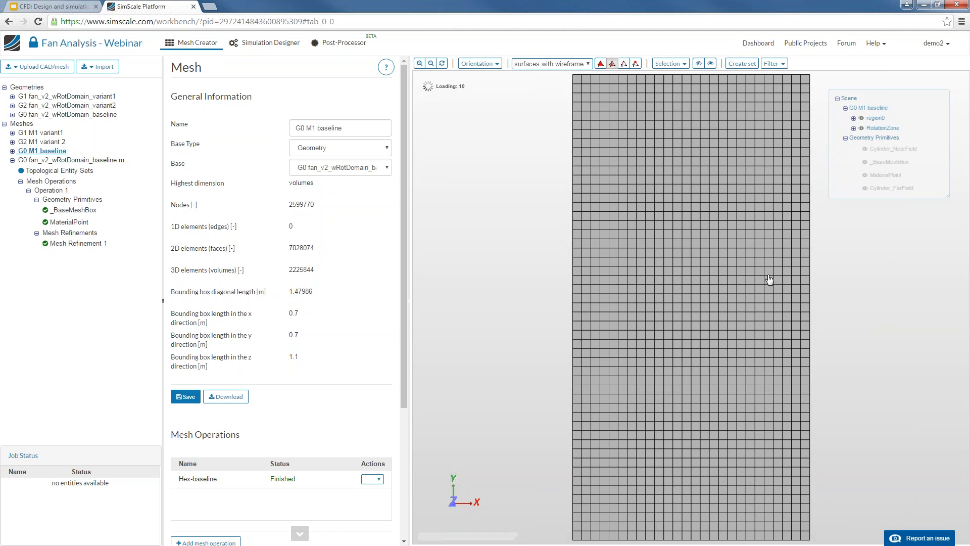
pyautogui.moveTo(792, 296); pyautogui.dragTo(757, 319)
# Zoom into the clipped mesh to examine hex cells refined around the fan and hub, then zoom out
pyautogui.scroll(1, 758, 319)
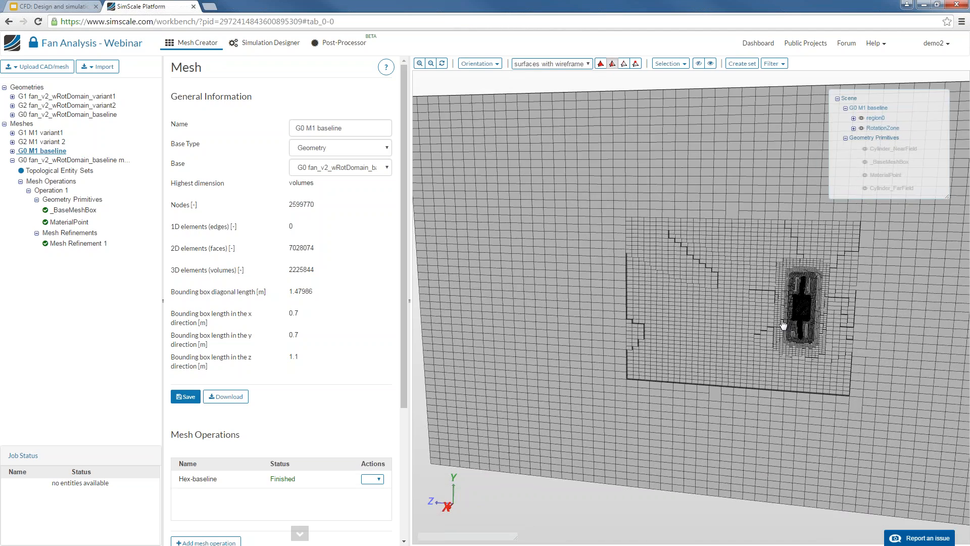
pyautogui.moveTo(782, 325); pyautogui.dragTo(715, 304, button='right')
pyautogui.scroll(4, 631, 303)
pyautogui.scroll(6, 716, 304)
pyautogui.scroll(6, 717, 302)
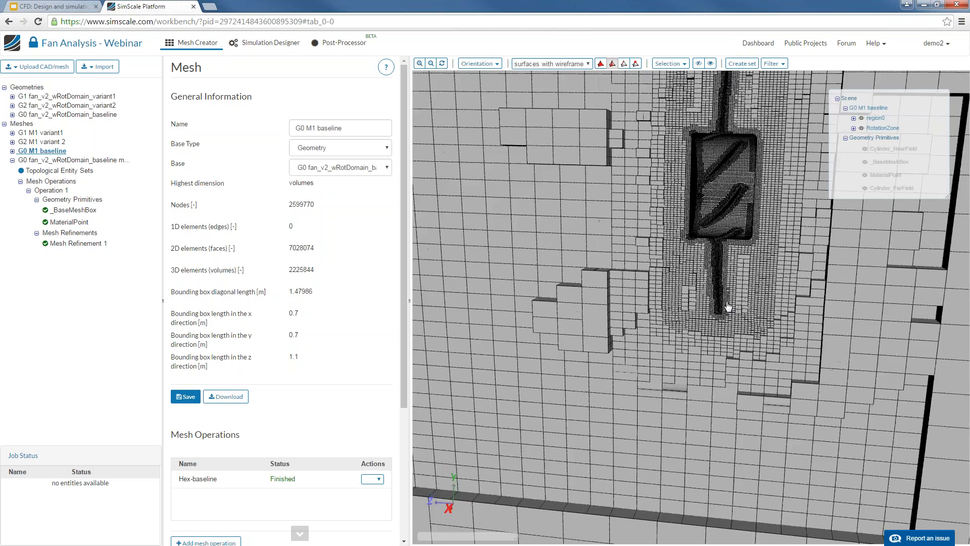
pyautogui.scroll(-5, 726, 306)
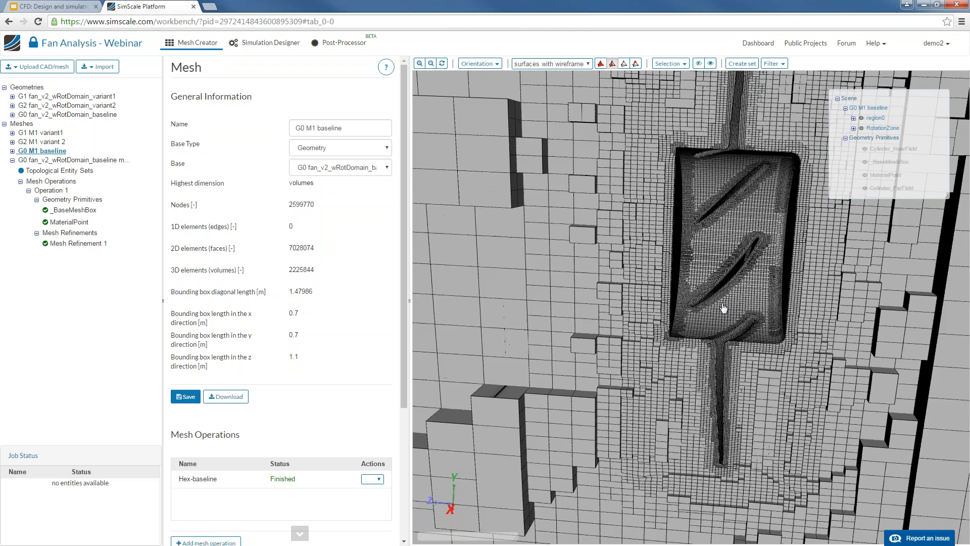
pyautogui.scroll(-5, 726, 306)
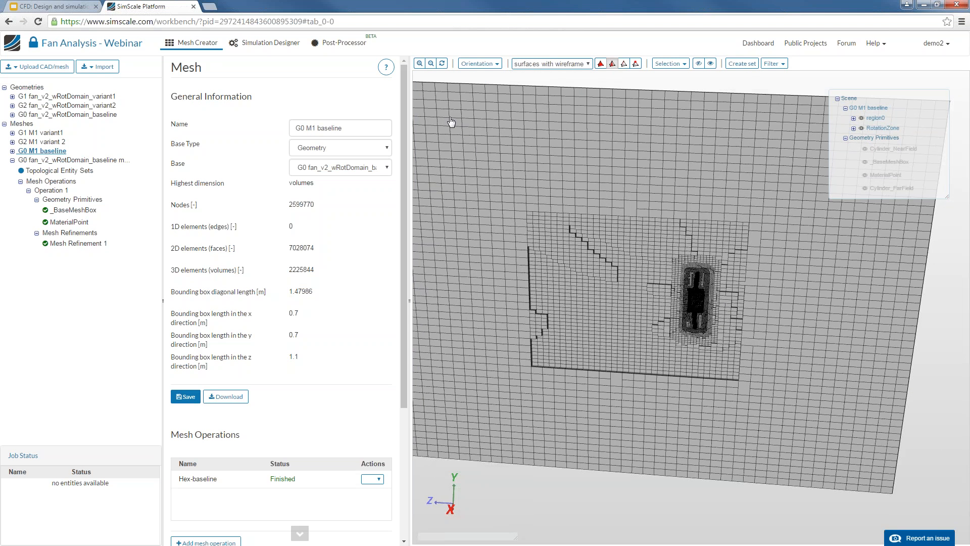
# In Simulation Designer, collapse Variant 1 and create a new simulation with the default name Simulation 4
pyautogui.click(279, 46)
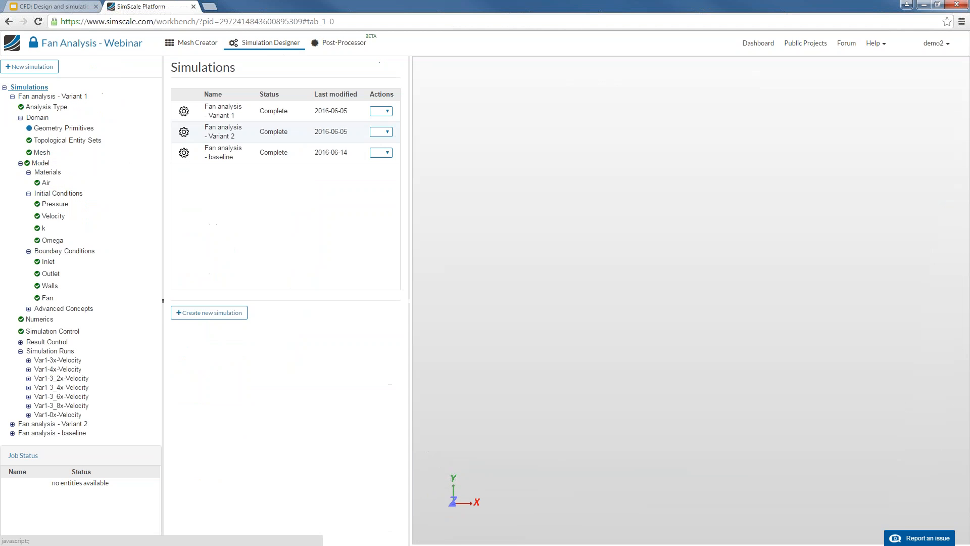
pyautogui.click(12, 96)
pyautogui.click(20, 66)
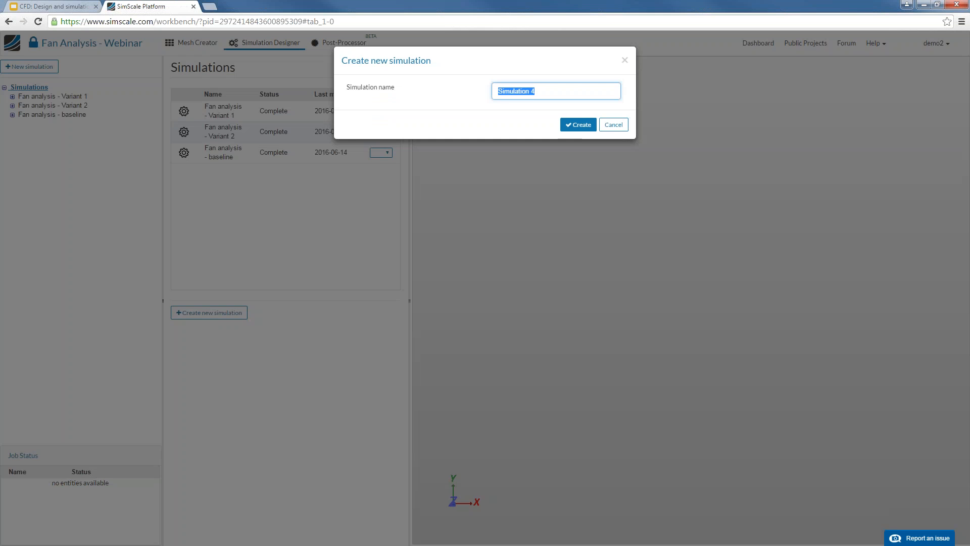
pyautogui.click(576, 126)
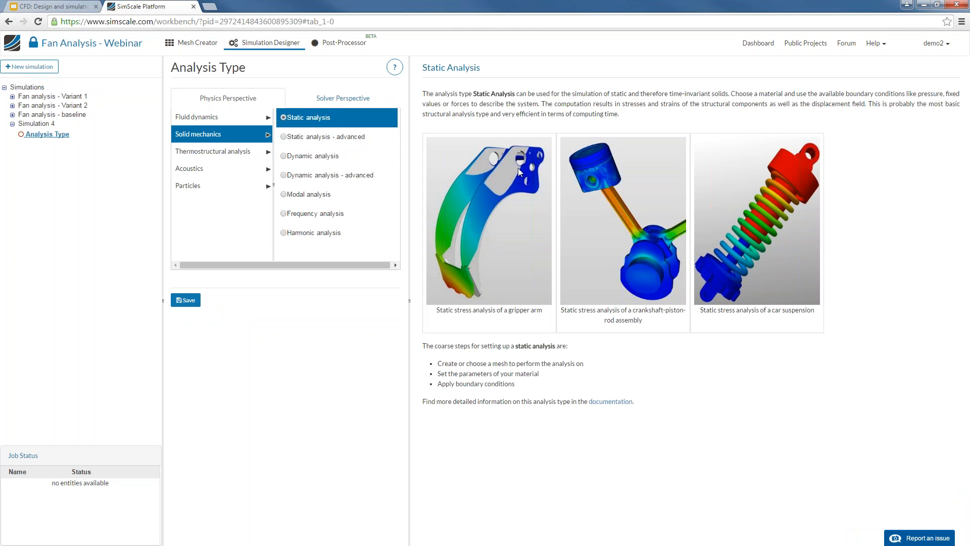
# Preview the Static, Dynamic, Modal, Frequency and Harmonic solid mechanics types, then select Incompressible fluid flow
pyautogui.click(341, 145)
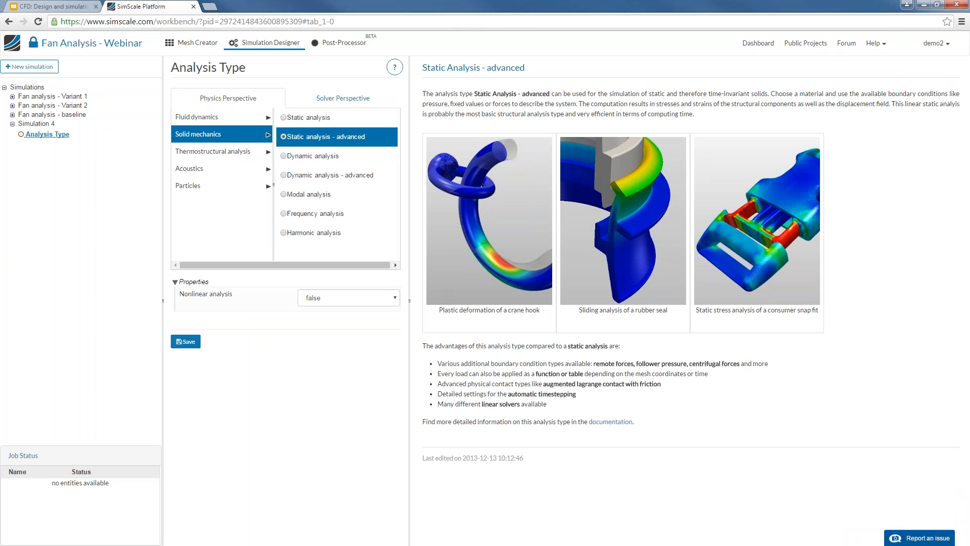
pyautogui.click(339, 173)
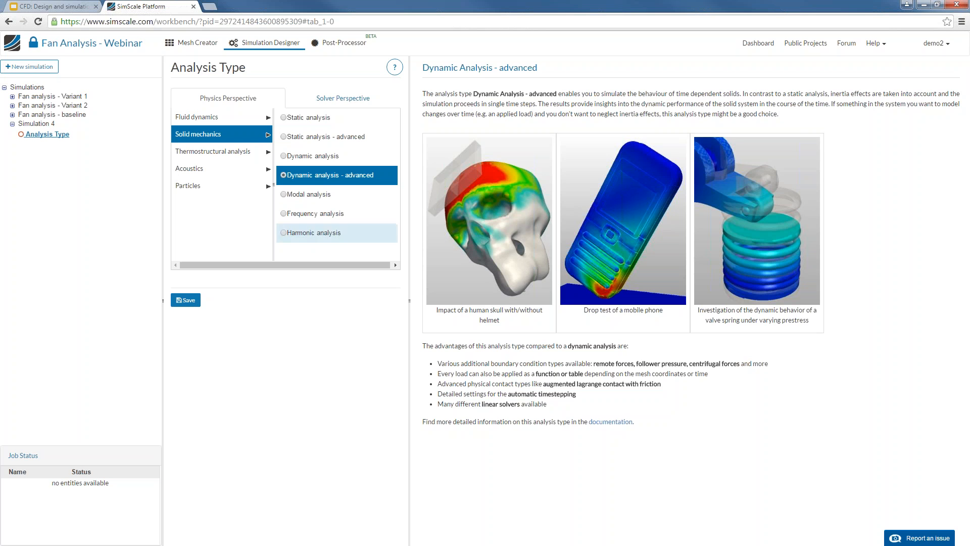
pyautogui.click(323, 194)
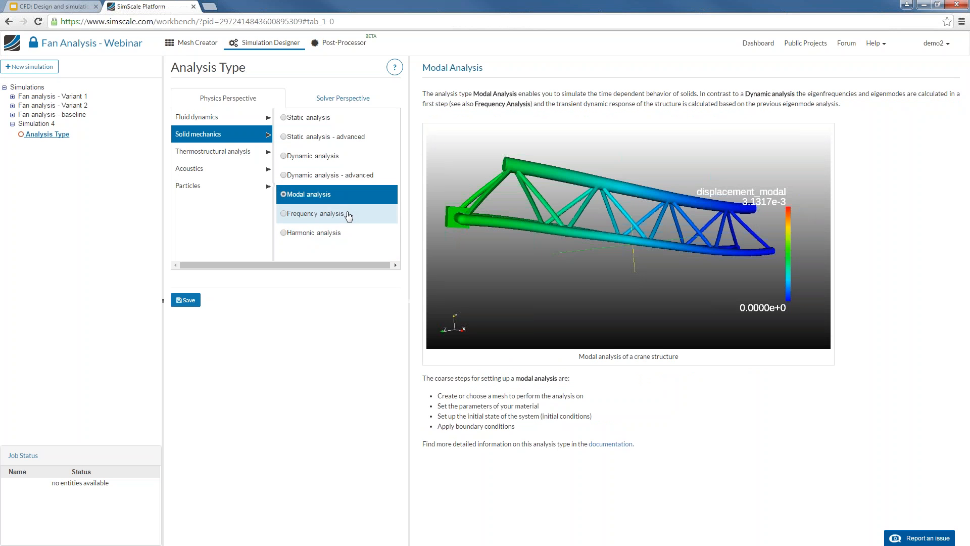
pyautogui.click(347, 216)
pyautogui.click(352, 233)
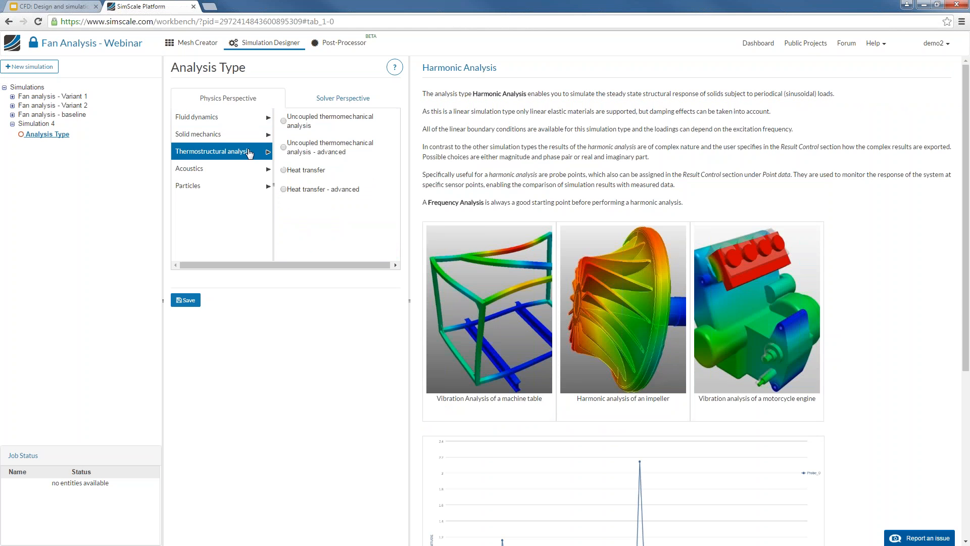
pyautogui.click(313, 118)
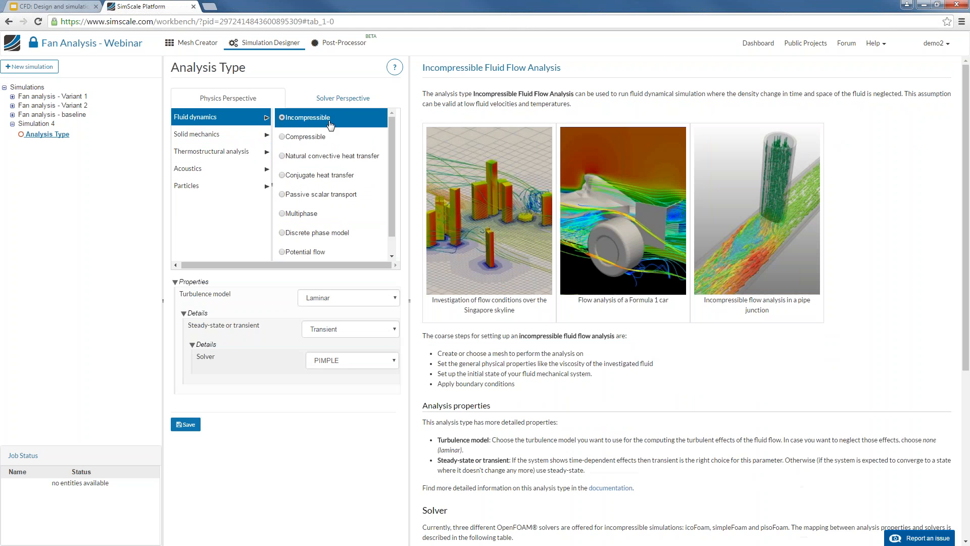
# Preview Compressible, Natural convective and Conjugate heat transfer, ending on Passive scalar transport
pyautogui.click(323, 137)
pyautogui.click(349, 158)
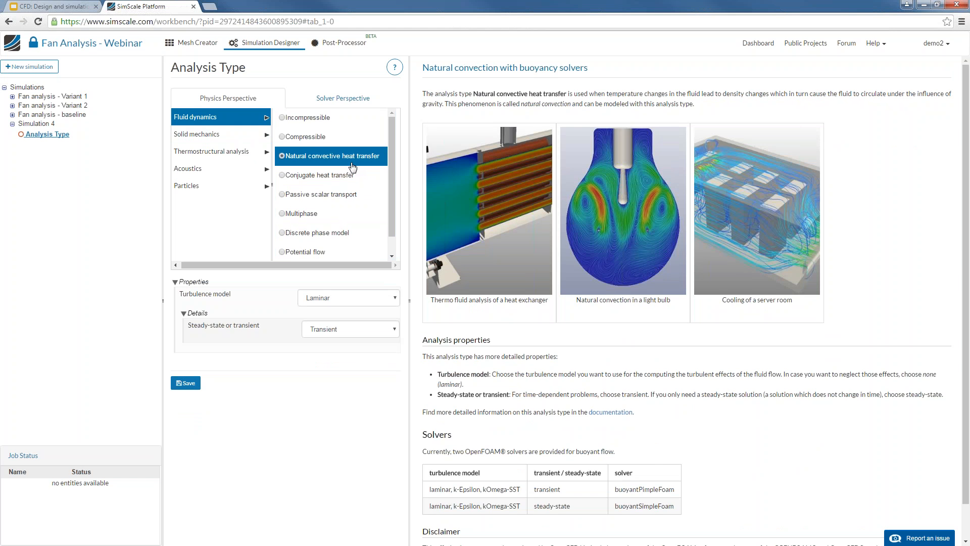
pyautogui.click(342, 177)
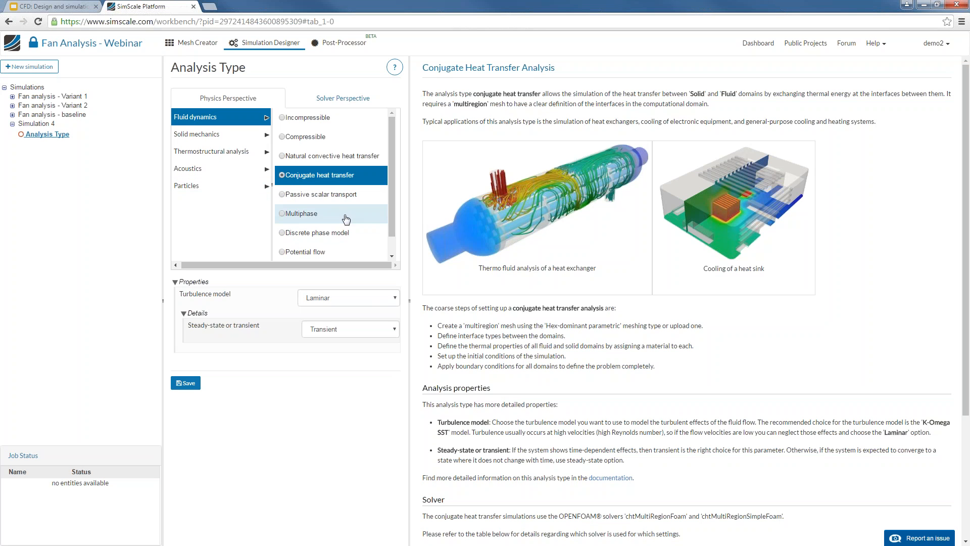
pyautogui.click(354, 201)
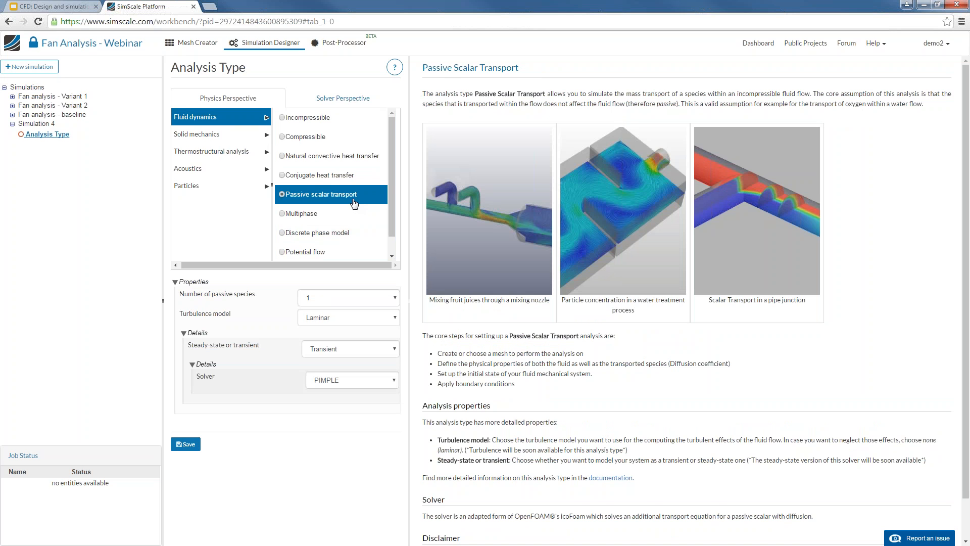
# Read the Multiphase description, then select Discrete phase model as the analysis type
pyautogui.click(339, 214)
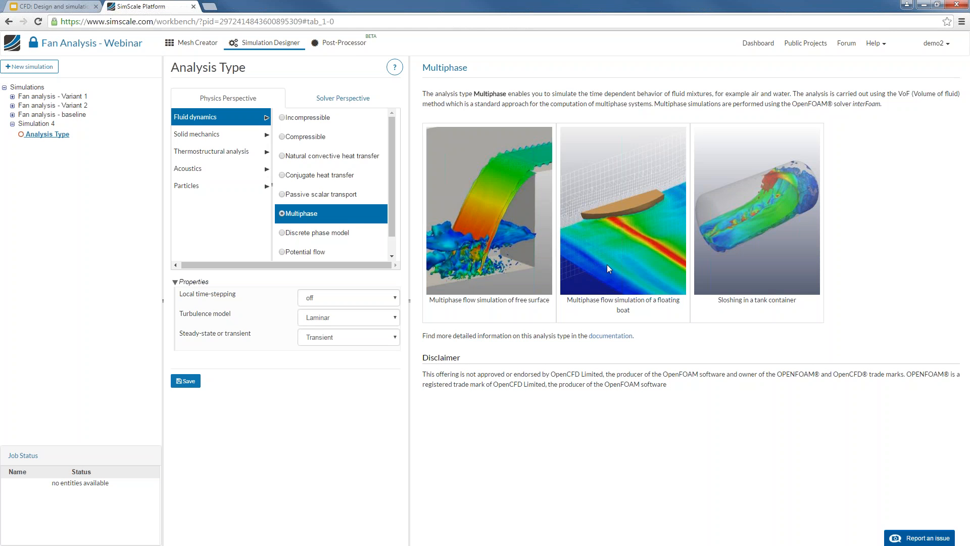
pyautogui.click(358, 234)
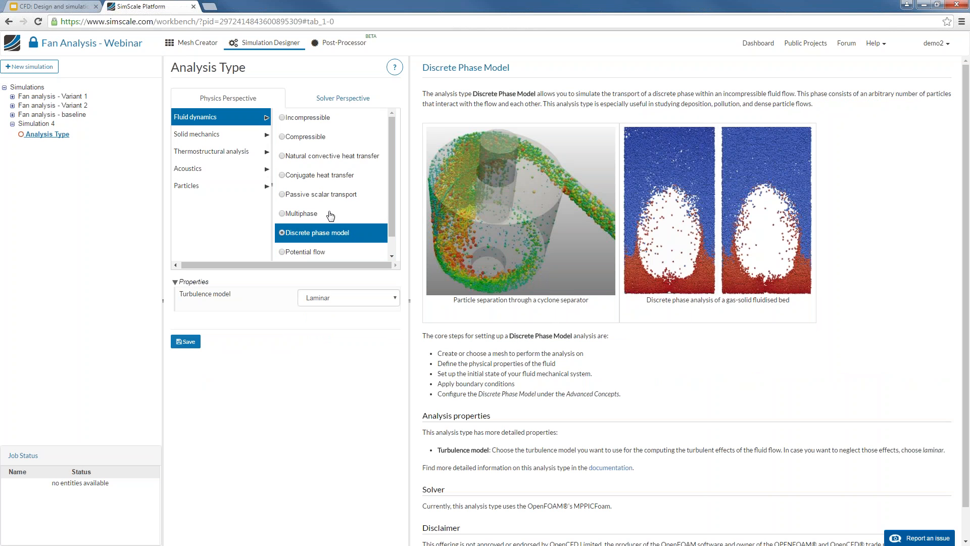
# Browse the Thermostructural types, previewing Uncoupled thermomechanical, then select Heat transfer - advanced
pyautogui.click(222, 133)
pyautogui.click(223, 156)
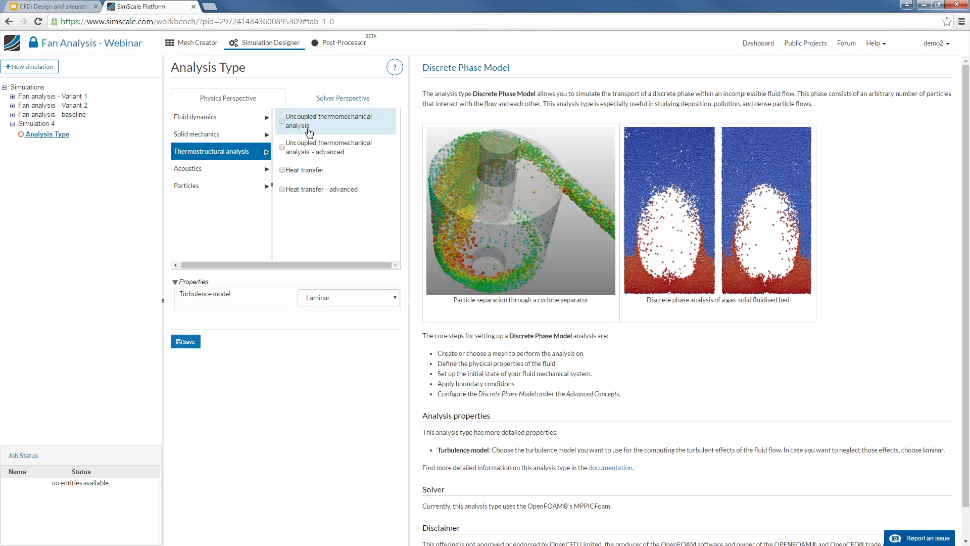
pyautogui.click(309, 124)
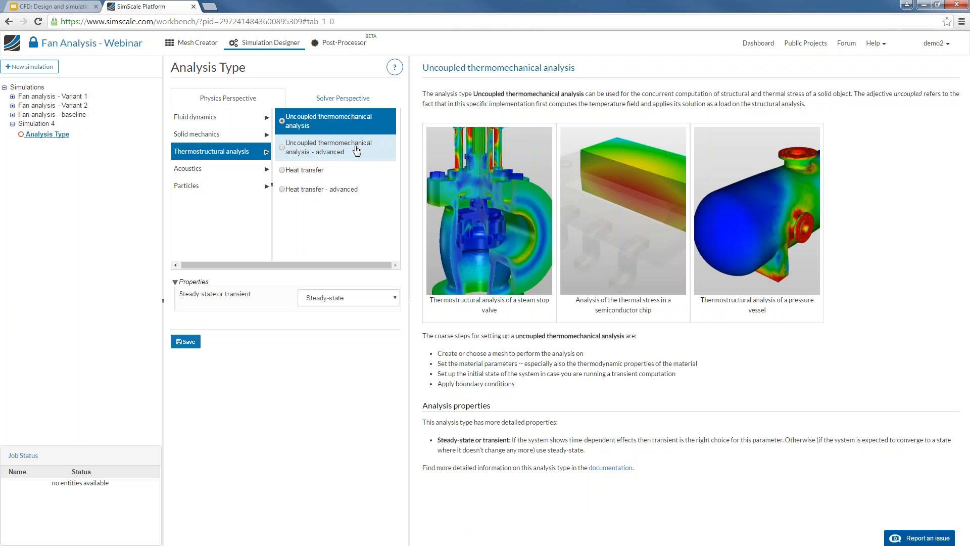
pyautogui.click(344, 189)
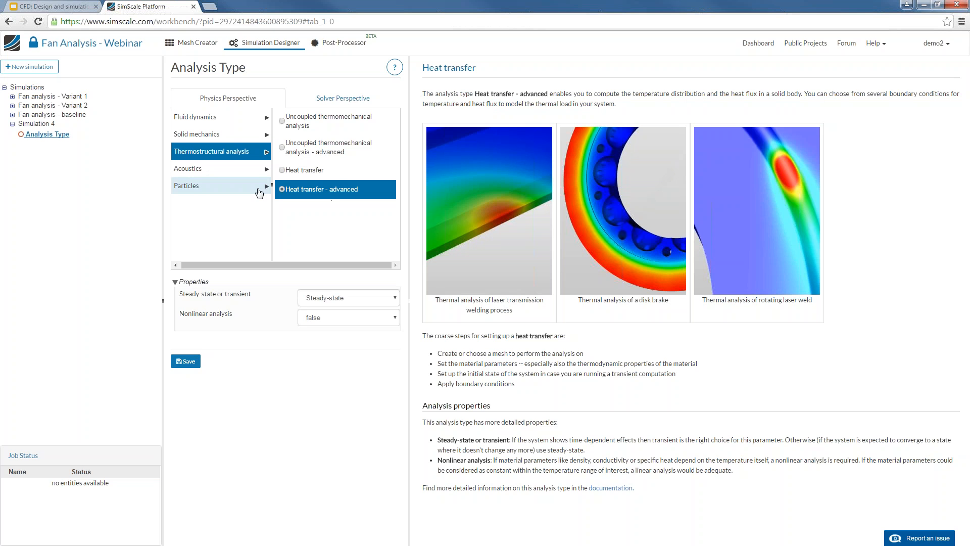
# Preview the Acoustics frequency and Particles analysis types
pyautogui.click(220, 168)
pyautogui.click(327, 119)
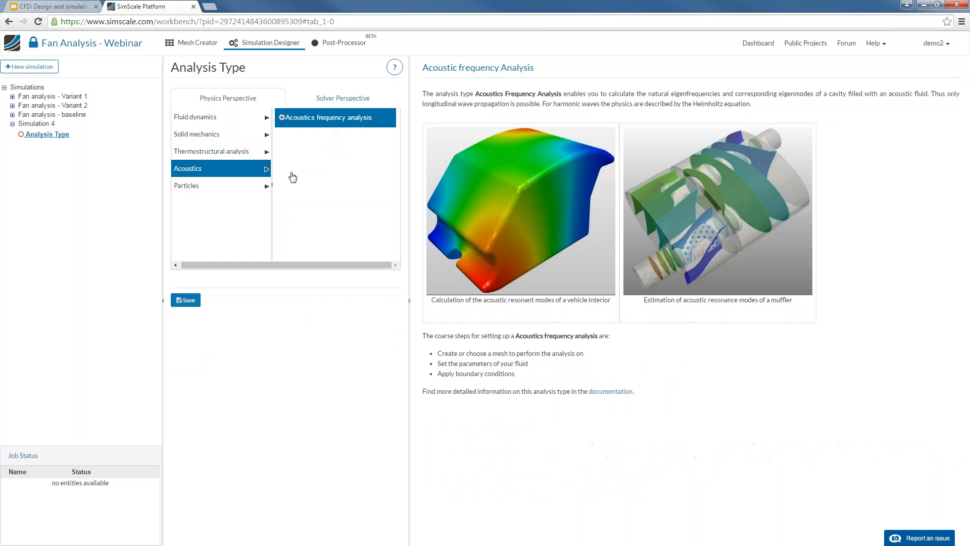
pyautogui.click(237, 191)
pyautogui.click(337, 118)
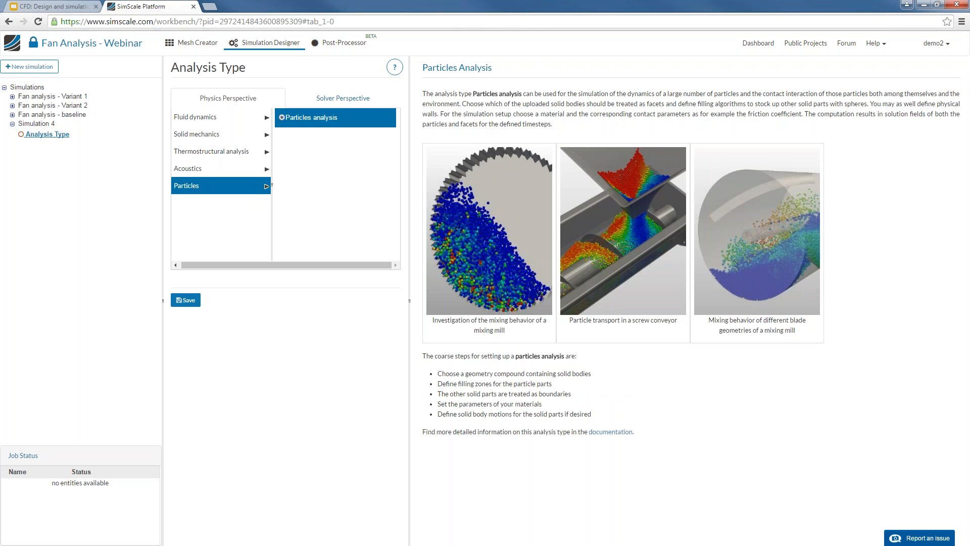
# Select Fluid dynamics > Incompressible as Simulation 4's analysis type and save it
pyautogui.click(244, 122)
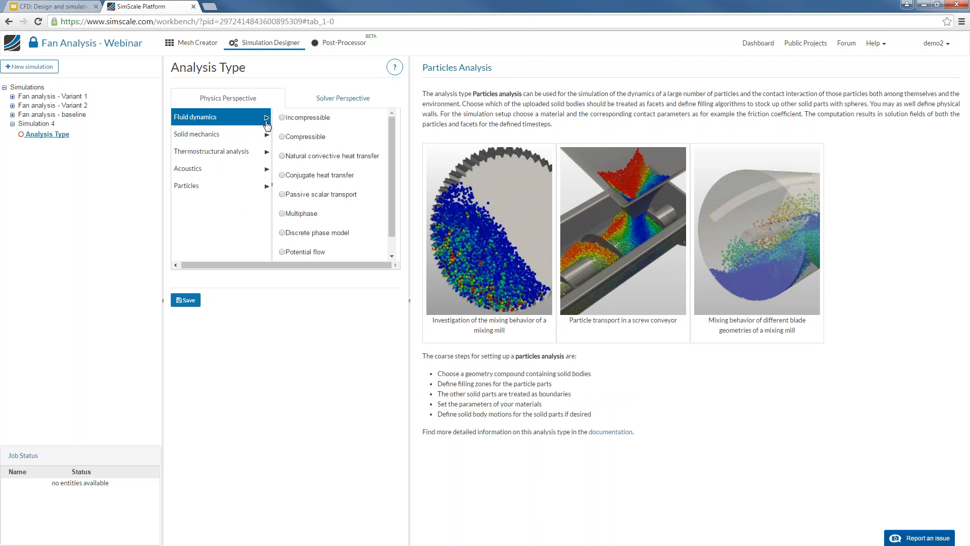
pyautogui.click(309, 118)
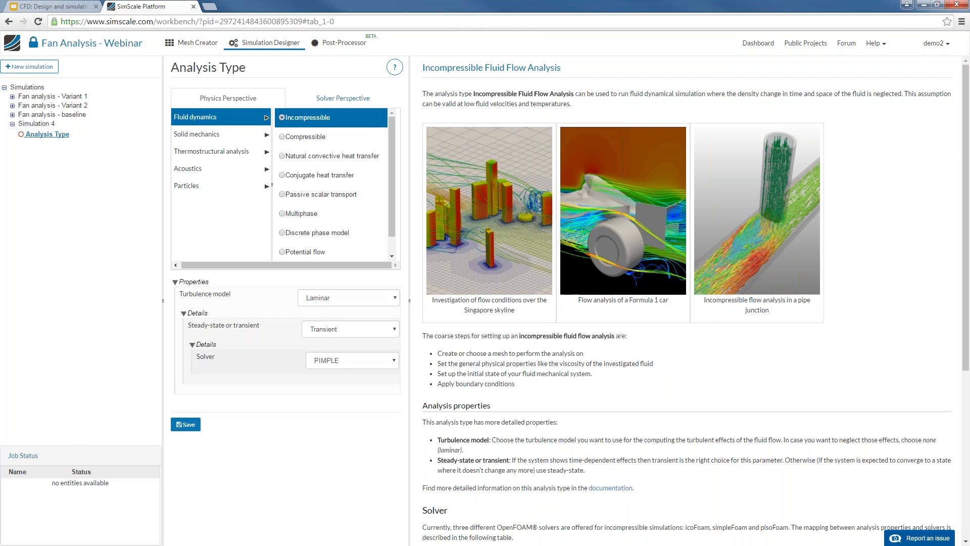
pyautogui.click(192, 427)
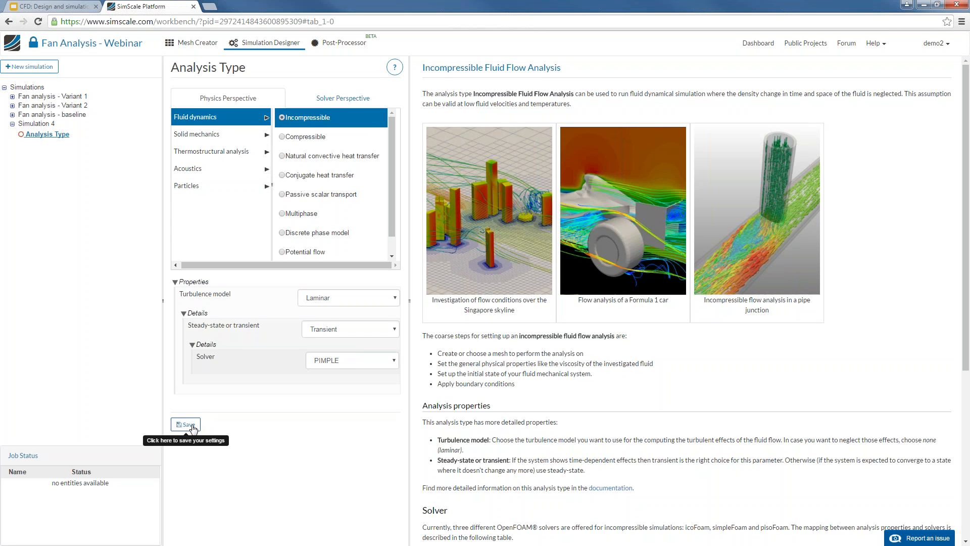
pyautogui.click(191, 426)
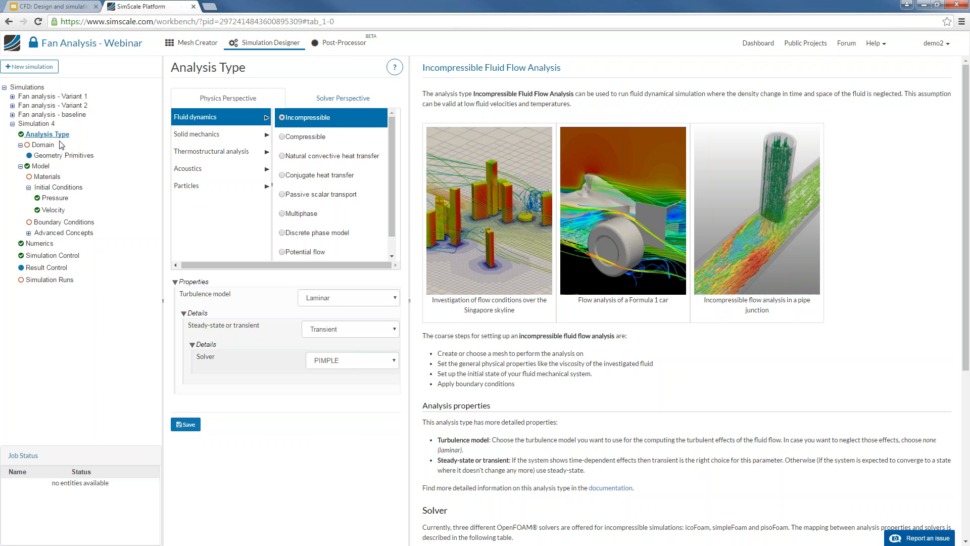
# Set Simulation 4's domain to the G0 M1 baseline mesh and save
pyautogui.click(50, 147)
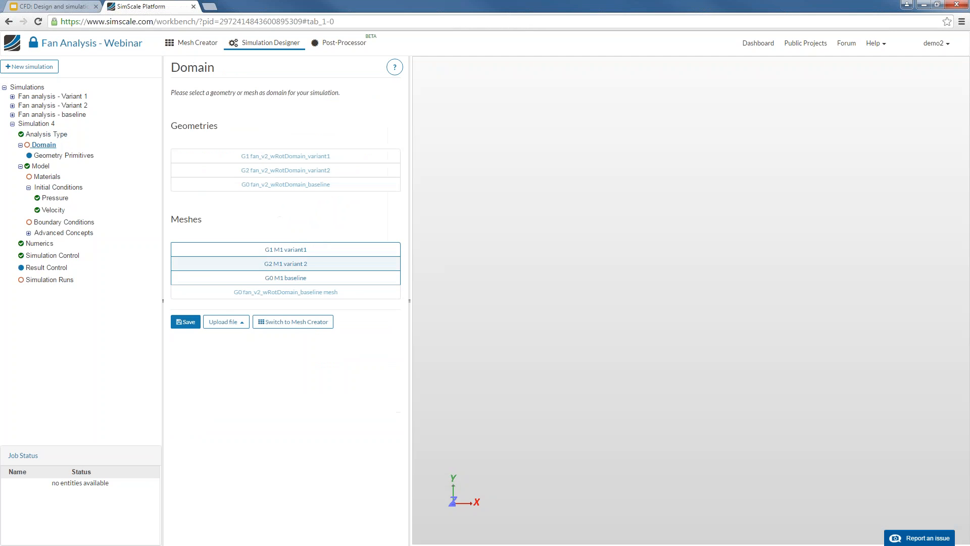
pyautogui.click(306, 278)
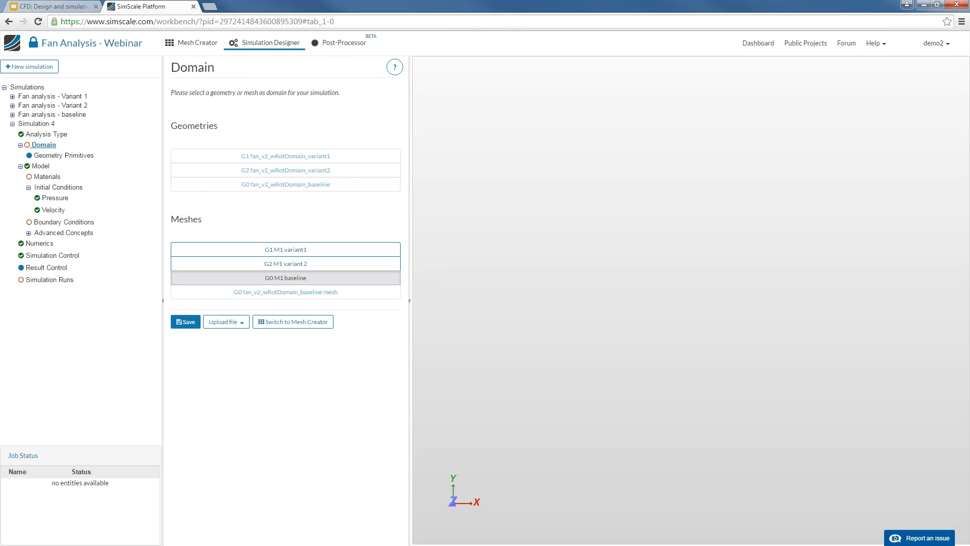
pyautogui.click(187, 321)
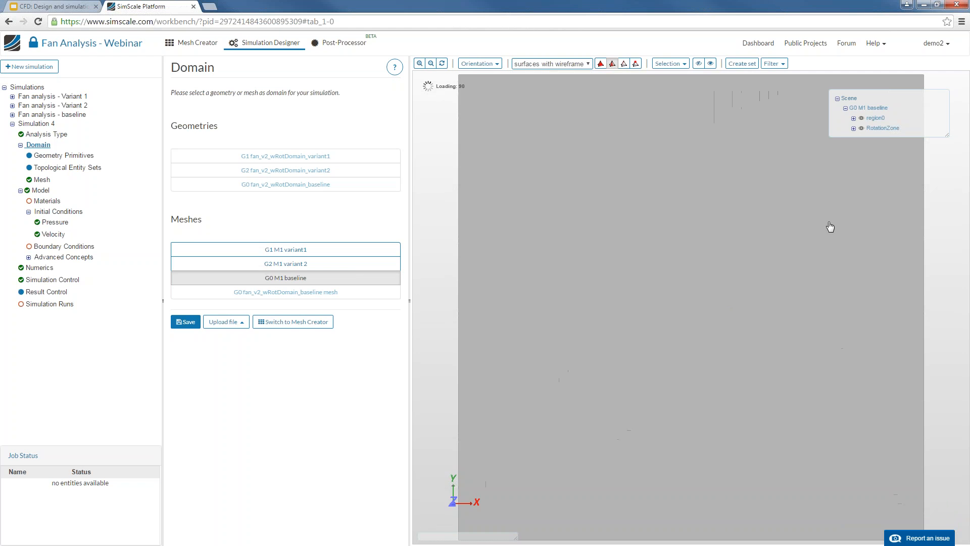
# Show the domain box in perspective and bring up the Model > Materials fluid list
pyautogui.moveTo(830, 226); pyautogui.dragTo(797, 258)
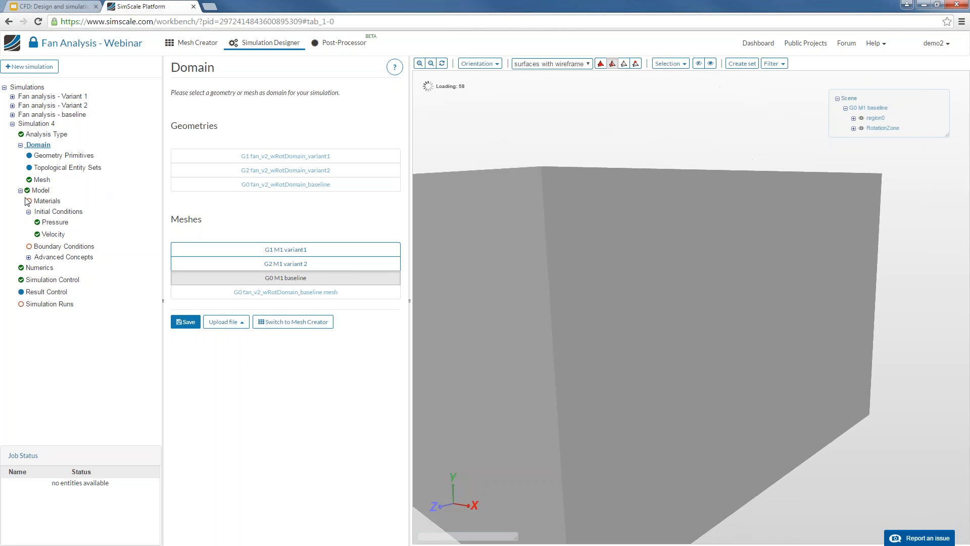
pyautogui.click(28, 190)
pyautogui.click(42, 201)
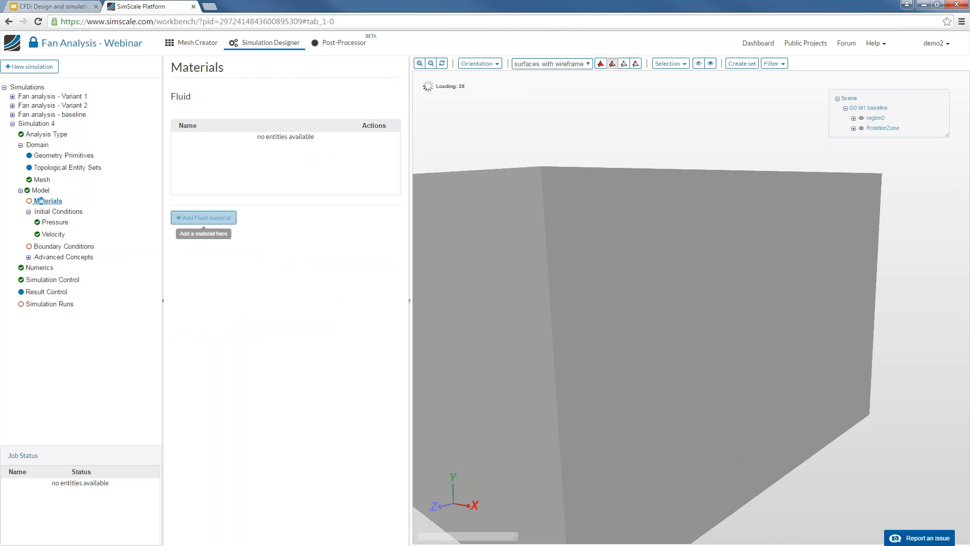
# Add a Surface data result control item with area average type
pyautogui.click(55, 246)
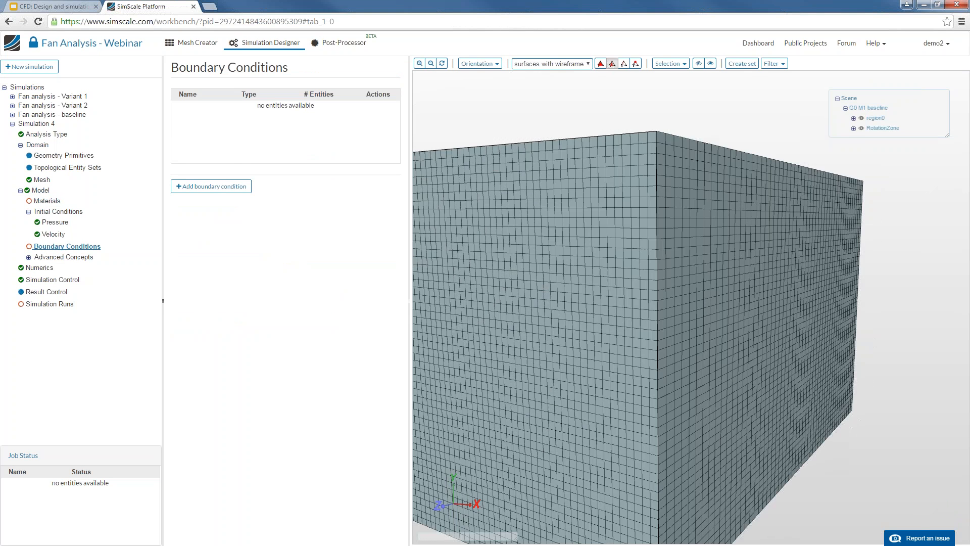
pyautogui.click(30, 293)
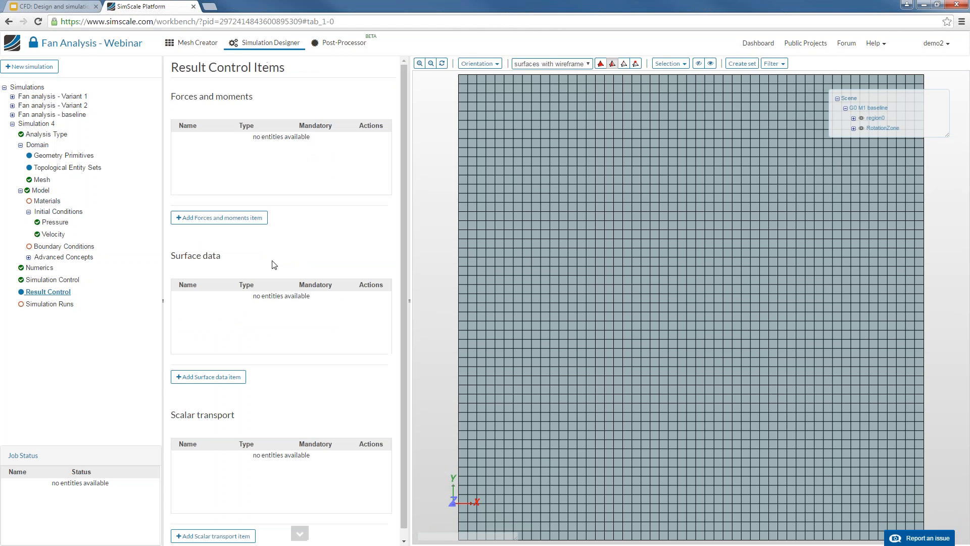
pyautogui.click(220, 379)
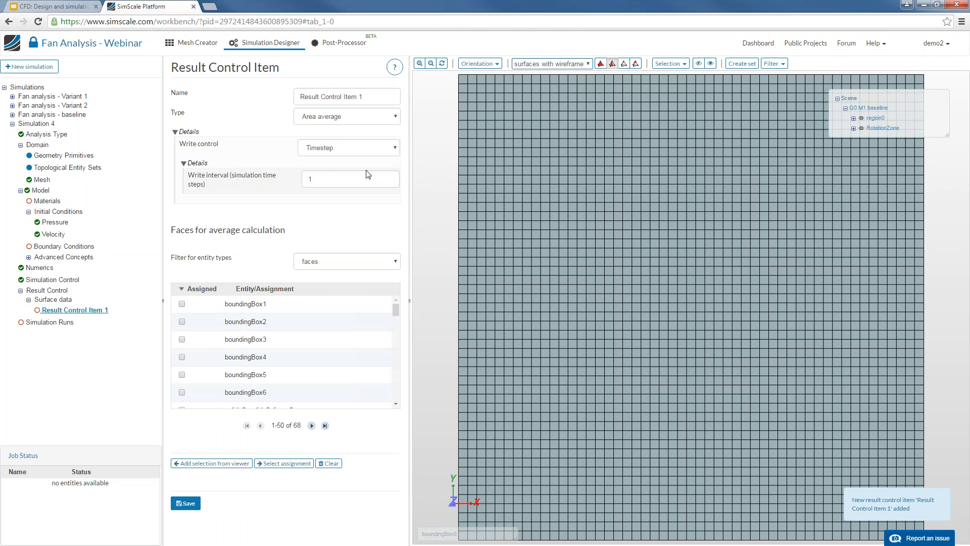
pyautogui.click(366, 120)
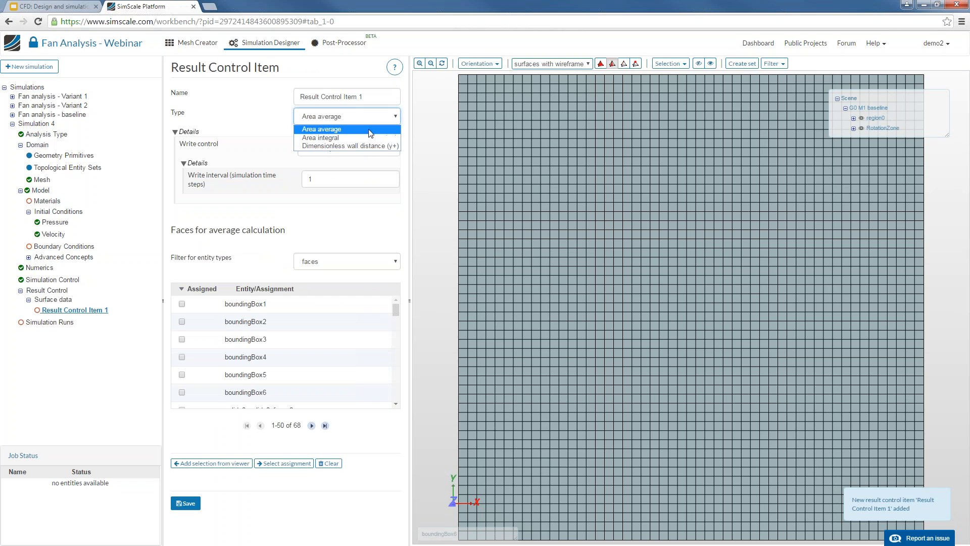
pyautogui.click(371, 130)
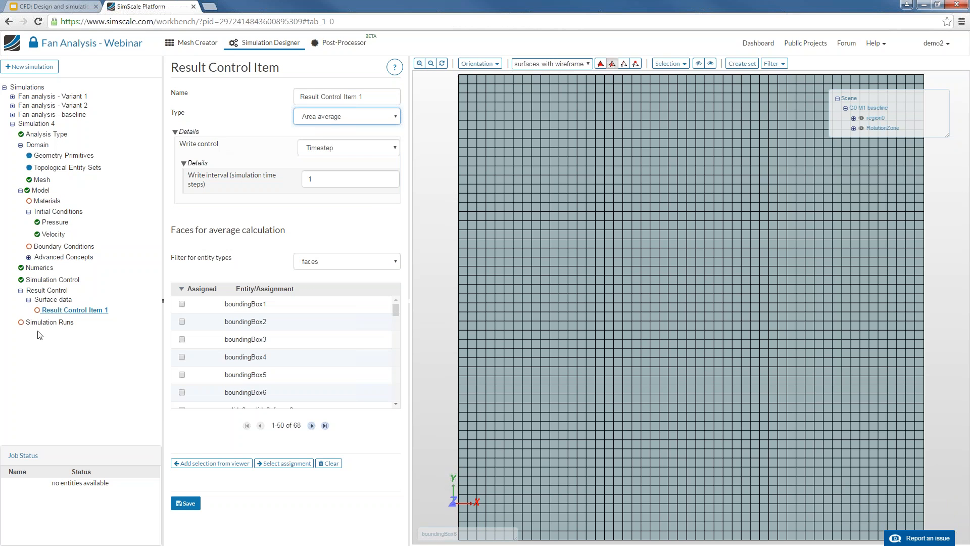
# Delete the surface data item and add a Forces and moments result item instead
pyautogui.rightClick(65, 310)
pyautogui.click(66, 309)
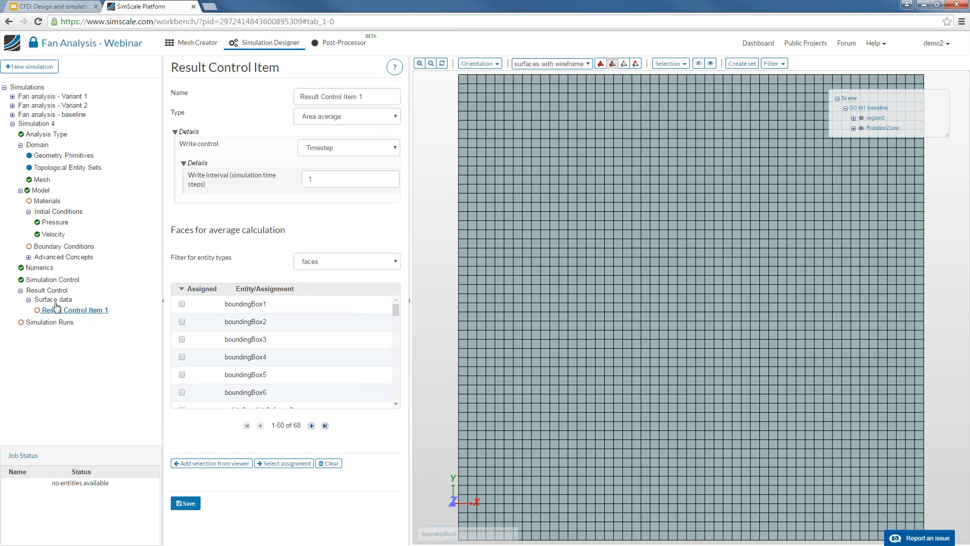
pyautogui.click(54, 293)
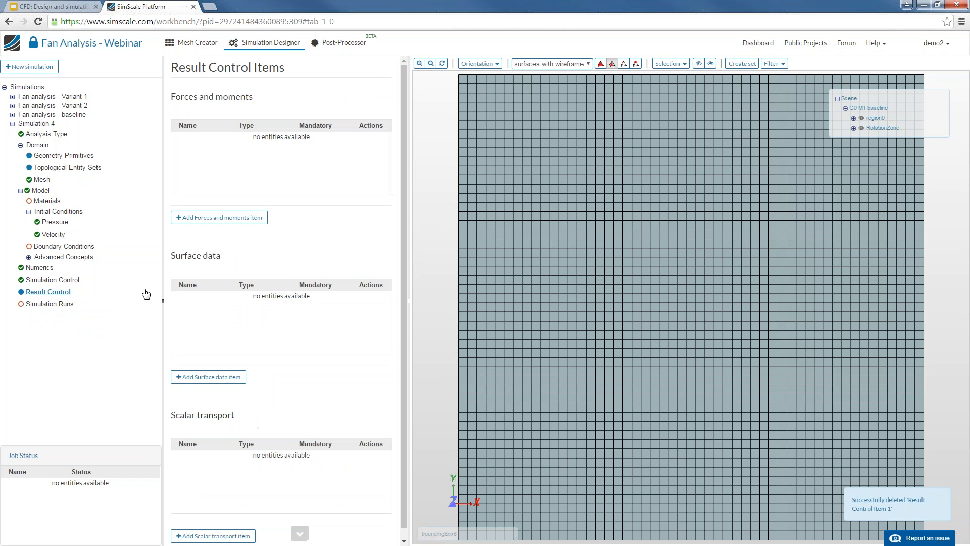
pyautogui.click(216, 218)
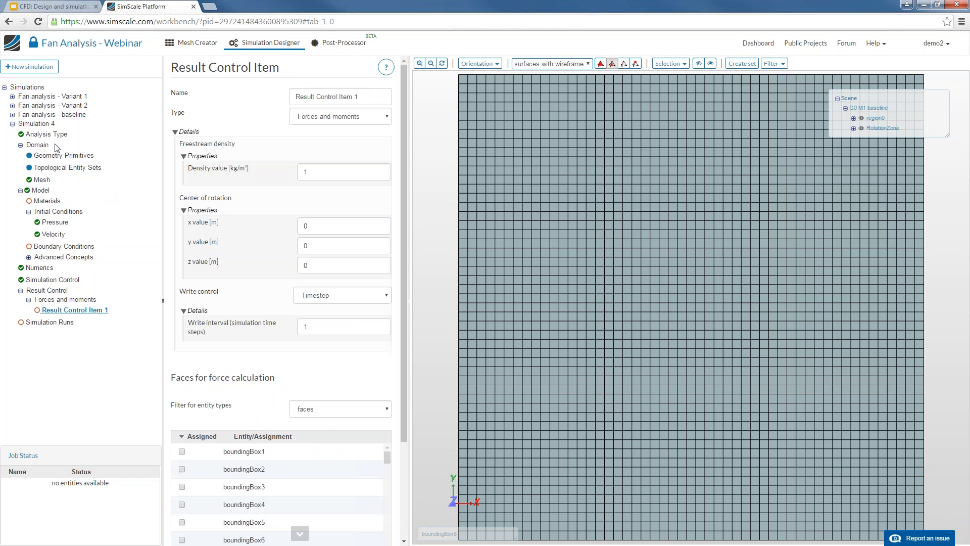
# Check that the Baseline-0x-Velocity run's simulation control uses 32 computing cores
pyautogui.click(14, 123)
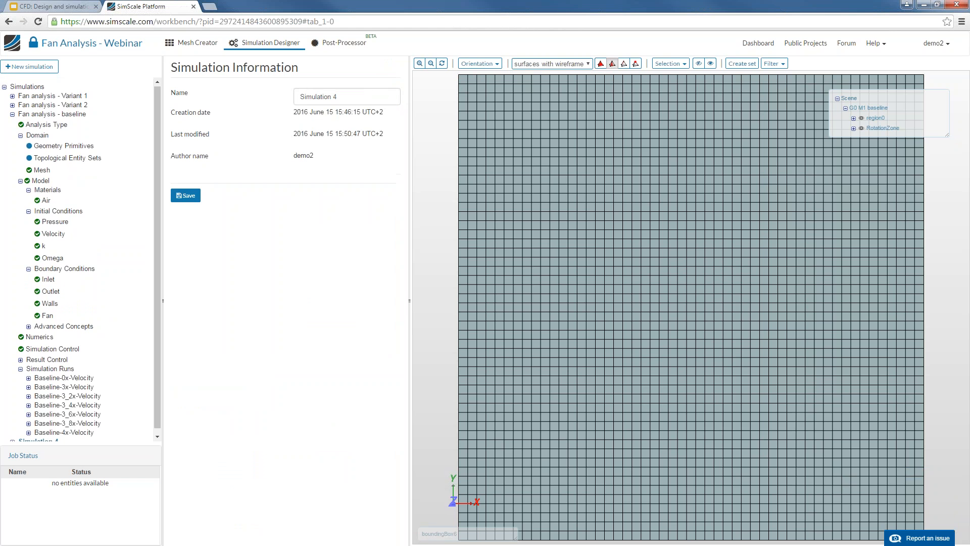
pyautogui.click(55, 372)
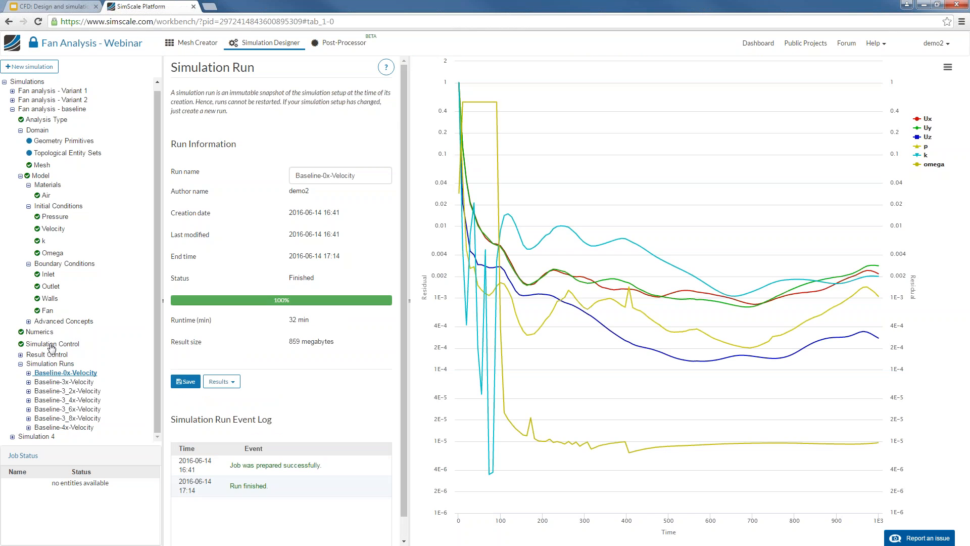
pyautogui.click(52, 345)
pyautogui.click(323, 197)
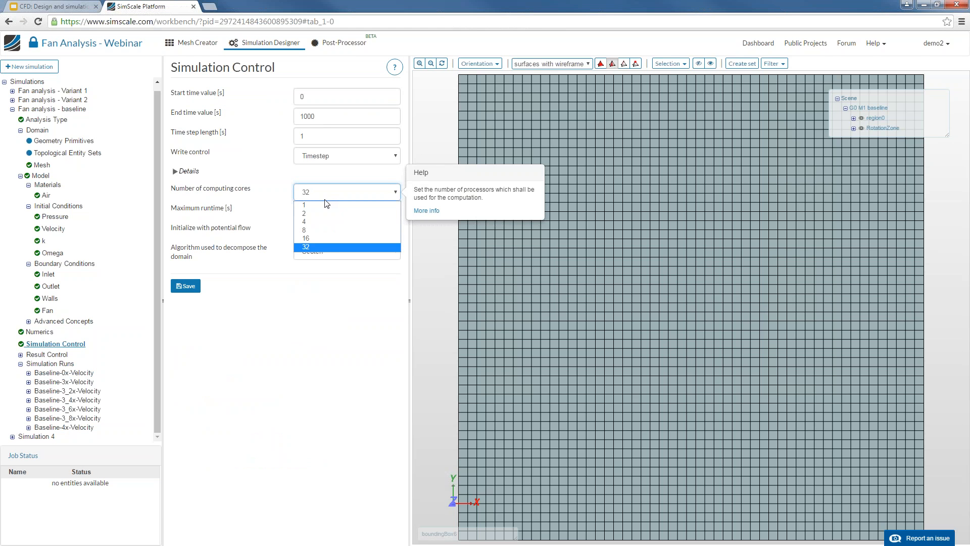
pyautogui.click(322, 247)
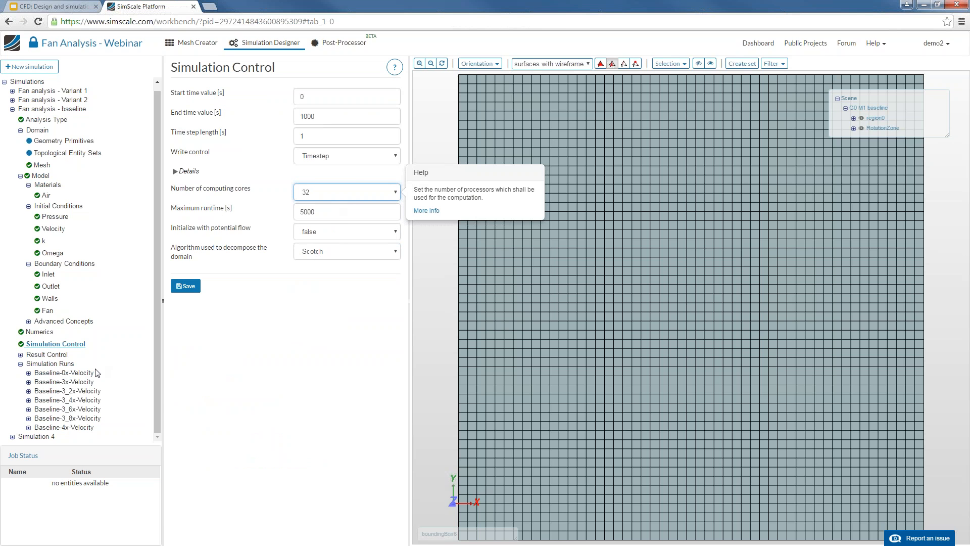
pyautogui.click(349, 193)
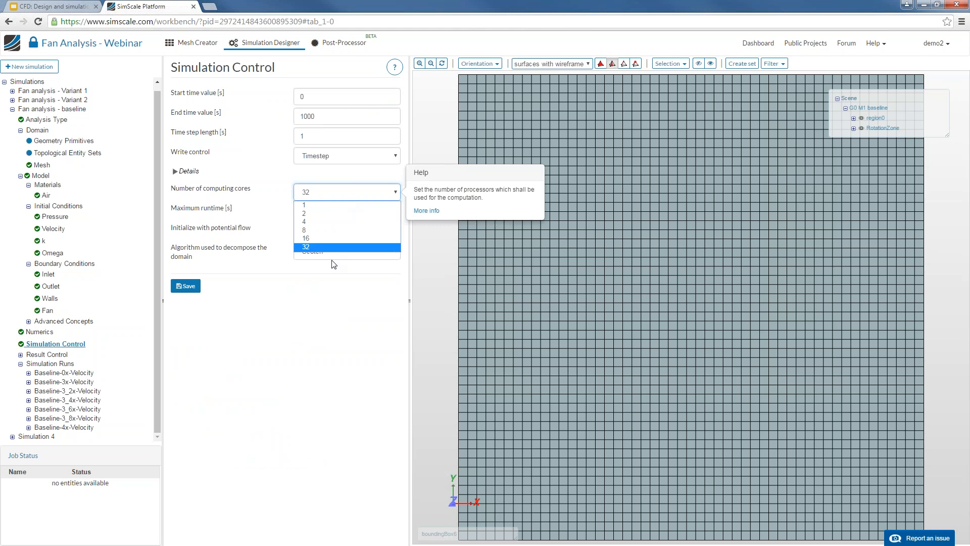
pyautogui.click(332, 247)
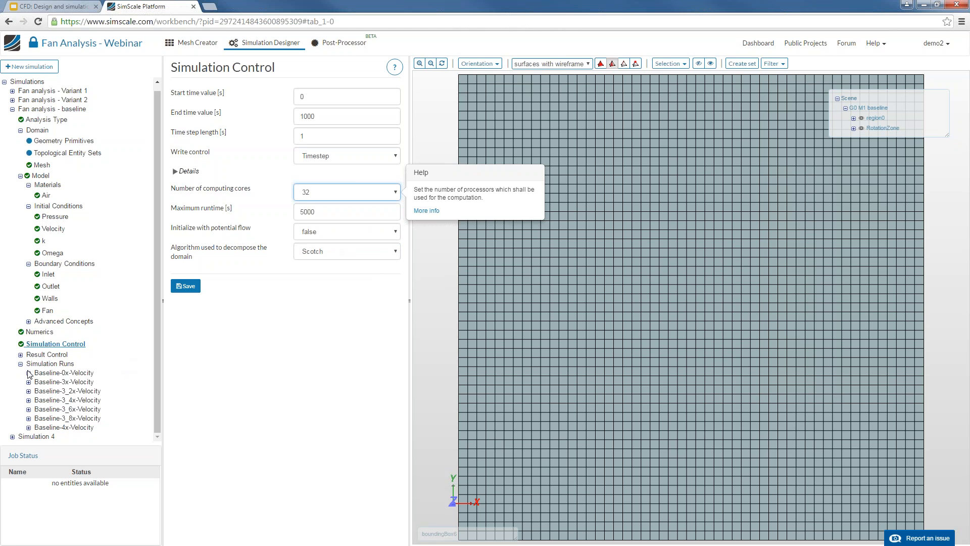
# Open the Baseline-0x-Velocity run's results in the Post-Processor
pyautogui.click(47, 374)
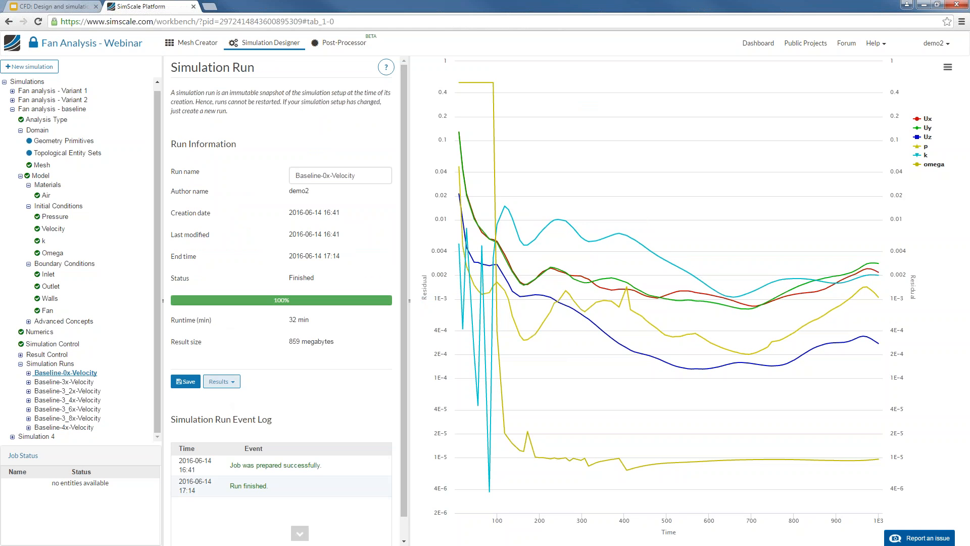
pyautogui.click(221, 382)
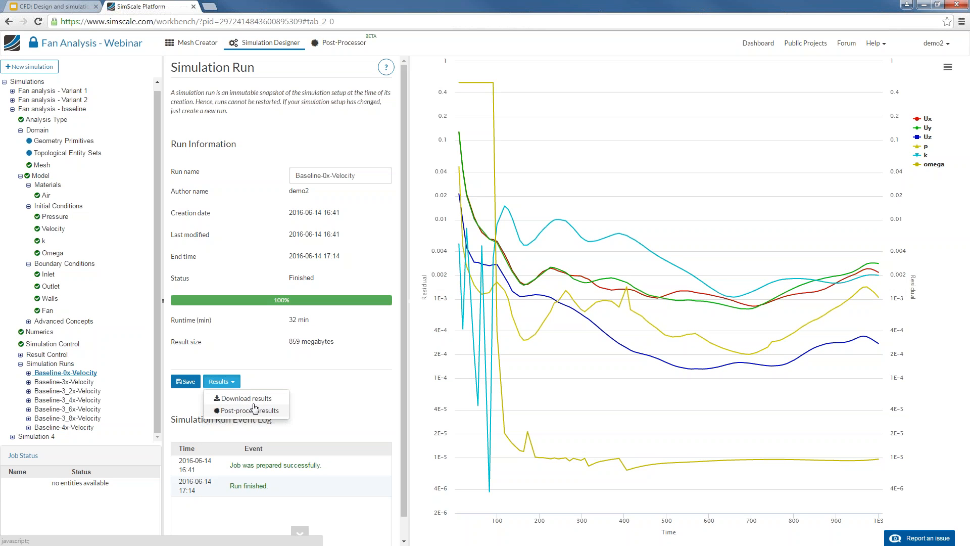
pyautogui.click(253, 412)
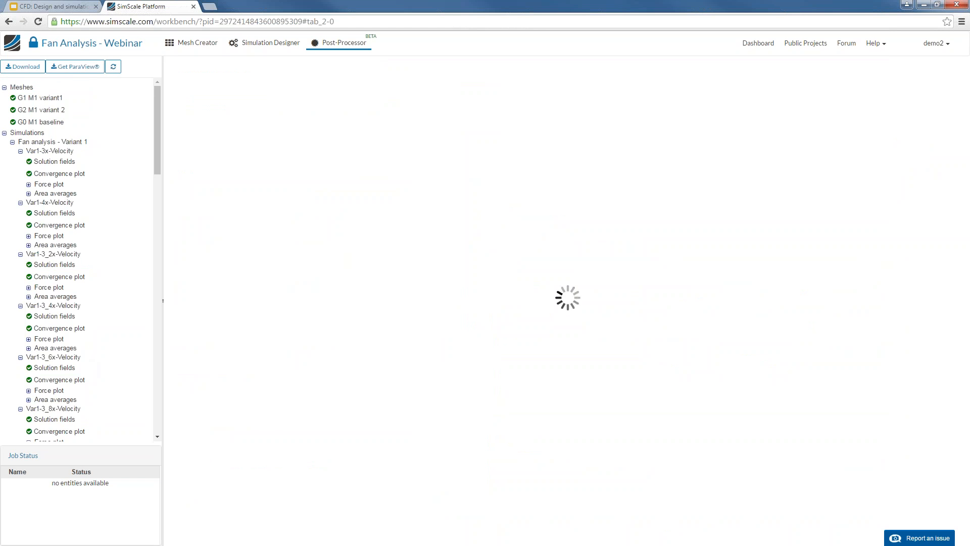
# Collapse the Fan analysis - Variant 2 results while Baseline-0x-Velocity solution fields load
pyautogui.scroll(-3, 87, 326)
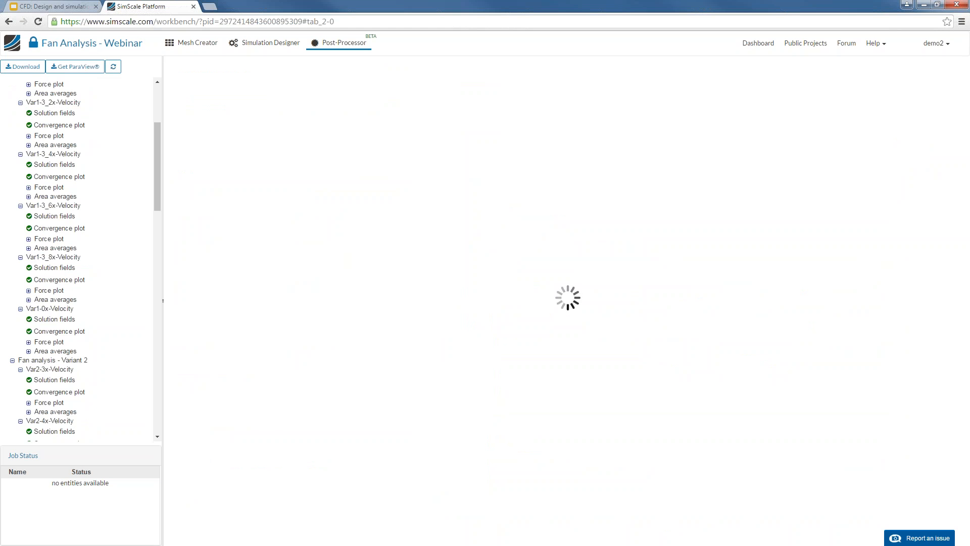
pyautogui.scroll(-3, 83, 327)
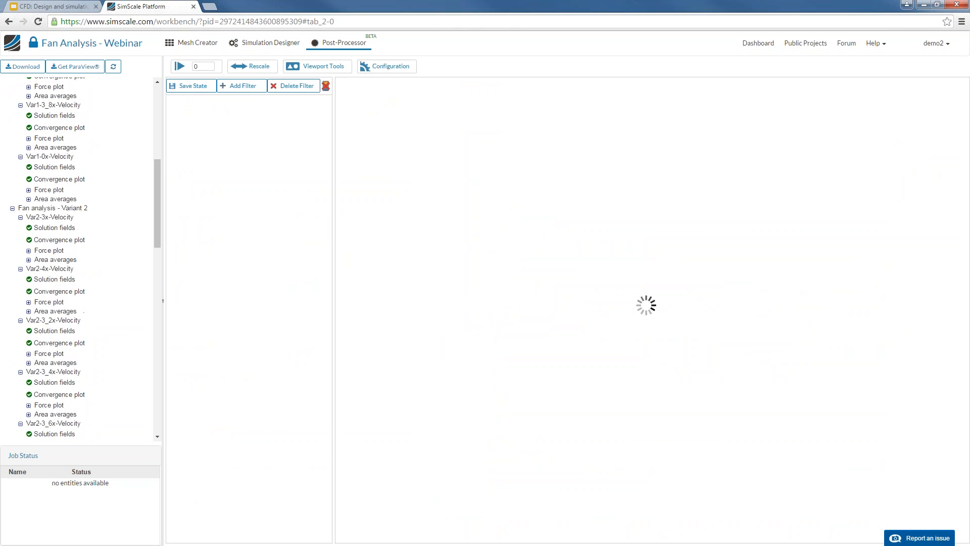
pyautogui.scroll(-5, 81, 331)
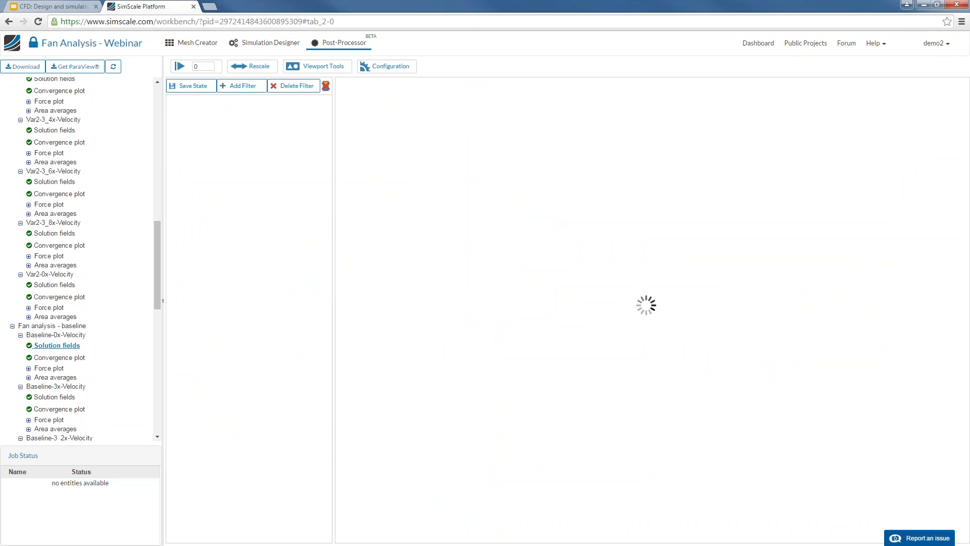
pyautogui.scroll(-2, 81, 354)
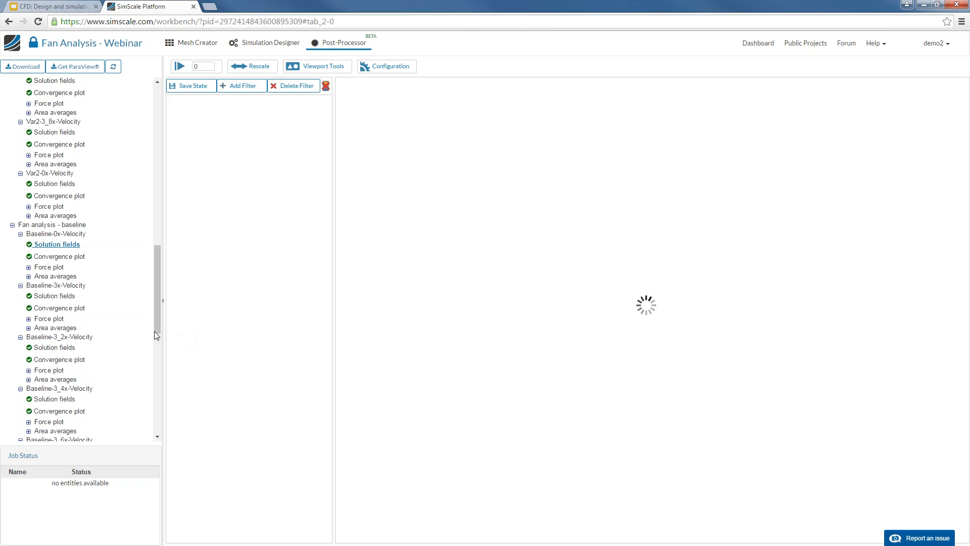
pyautogui.scroll(-4, 115, 328)
pyautogui.scroll(9, 101, 305)
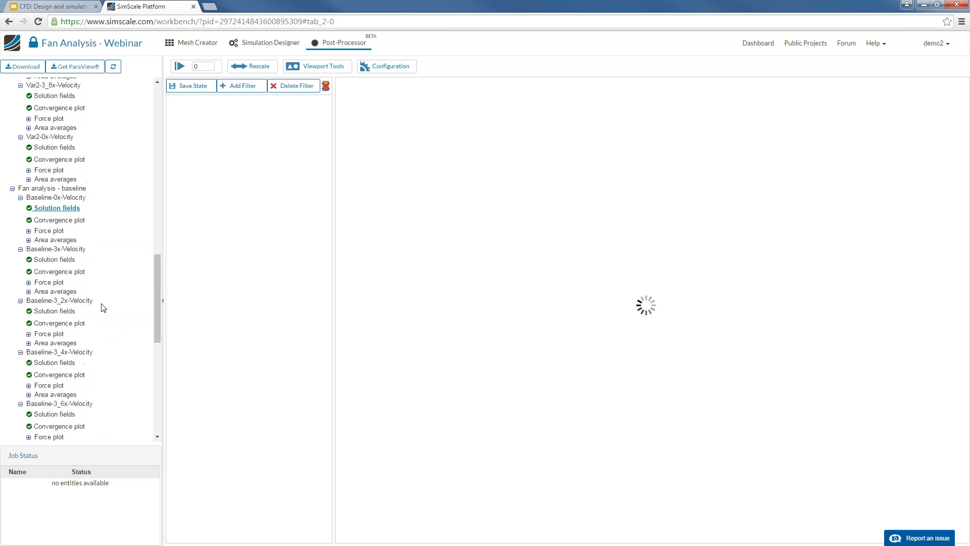
pyautogui.click(12, 108)
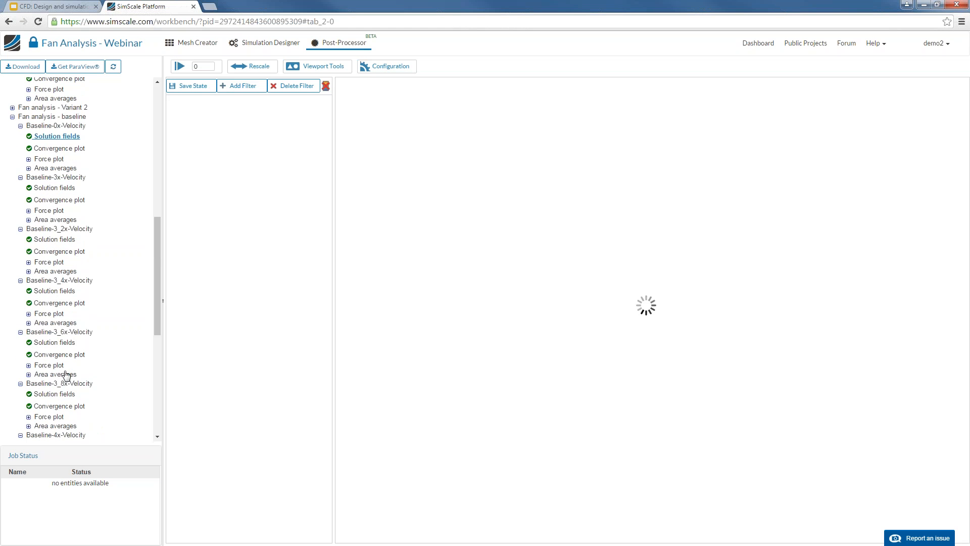
pyautogui.scroll(-2, 68, 375)
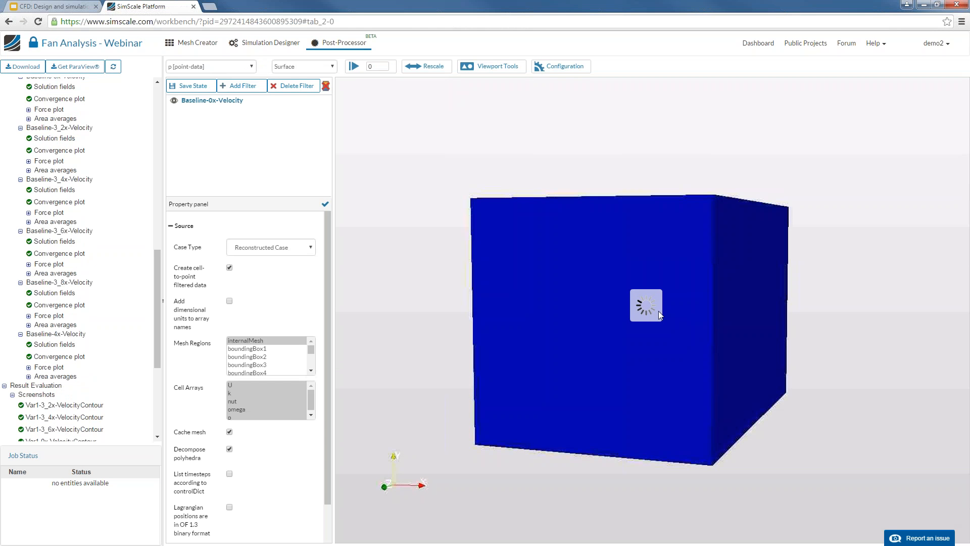
# Set the domain box's Representation opacity to 0.4 and rotate to see the fan inside
pyautogui.moveTo(665, 309); pyautogui.dragTo(569, 284)
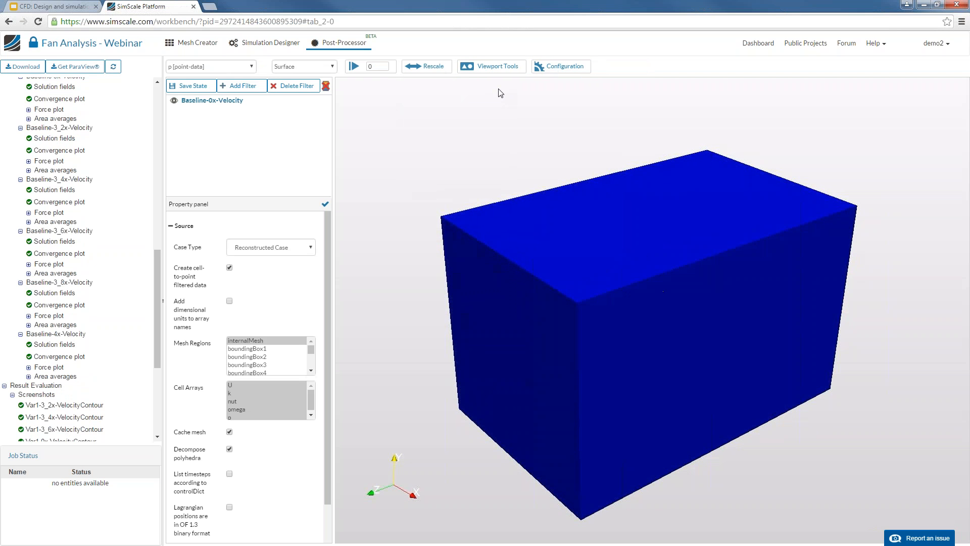
pyautogui.scroll(-2, 328, 323)
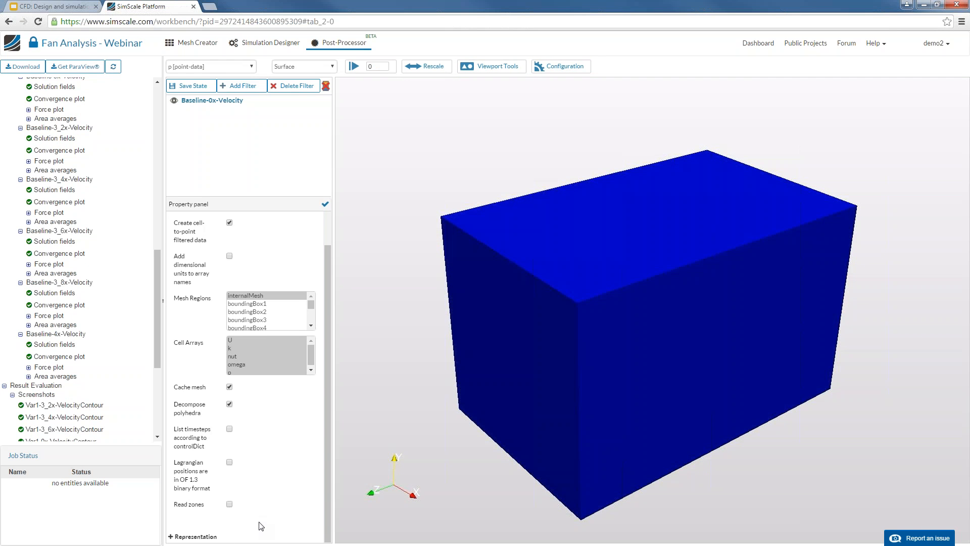
pyautogui.click(202, 536)
pyautogui.scroll(-5, 261, 495)
pyautogui.doubleClick(235, 443)
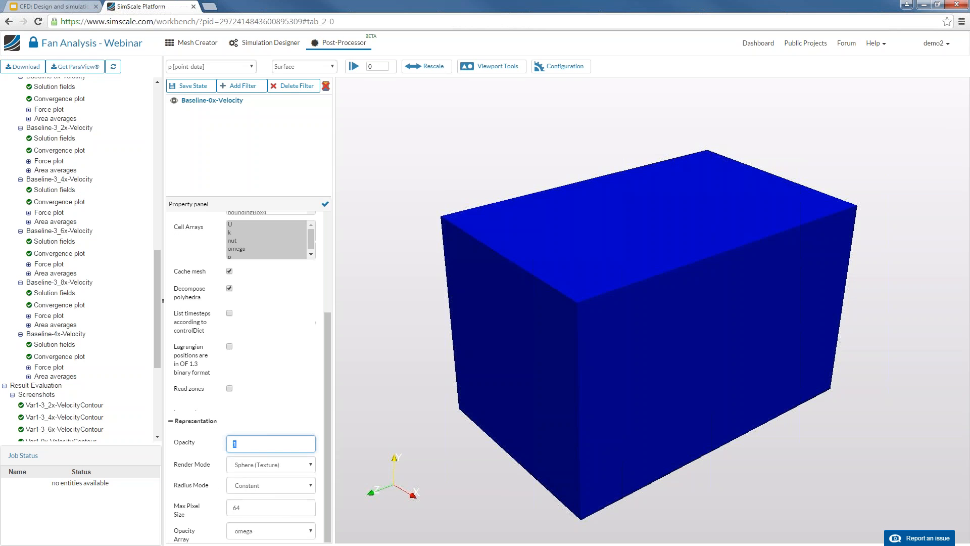
pyautogui.write('0.4')
pyautogui.click(325, 204)
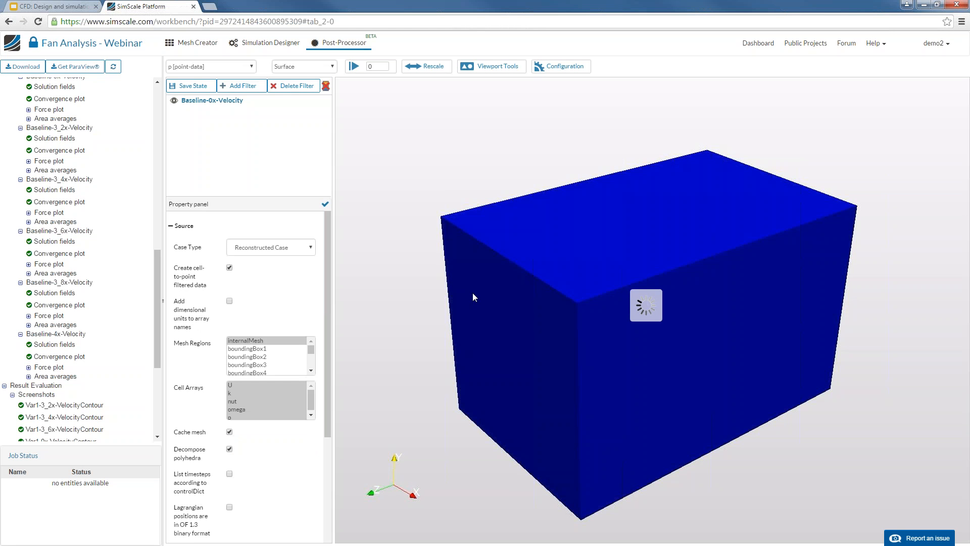
pyautogui.moveTo(477, 299); pyautogui.dragTo(720, 311)
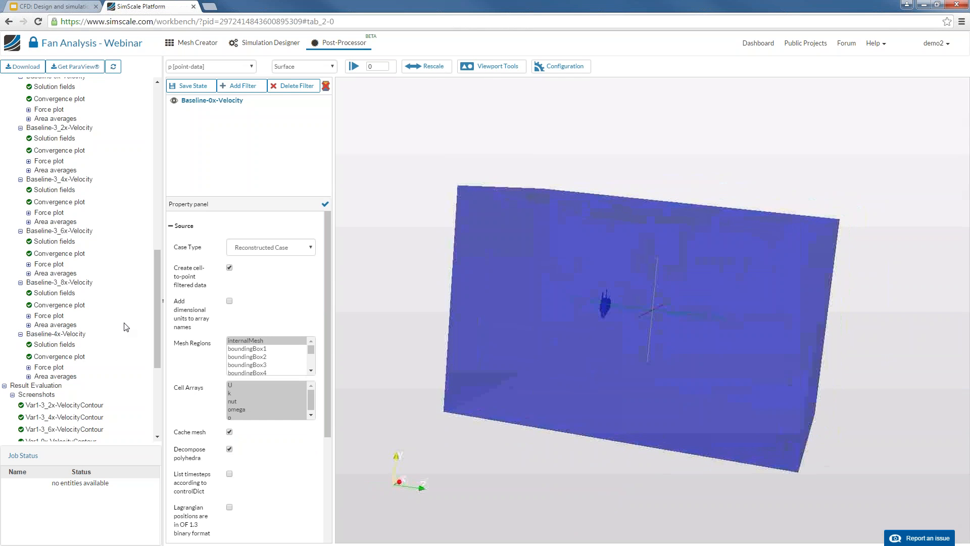
pyautogui.scroll(-5, 116, 339)
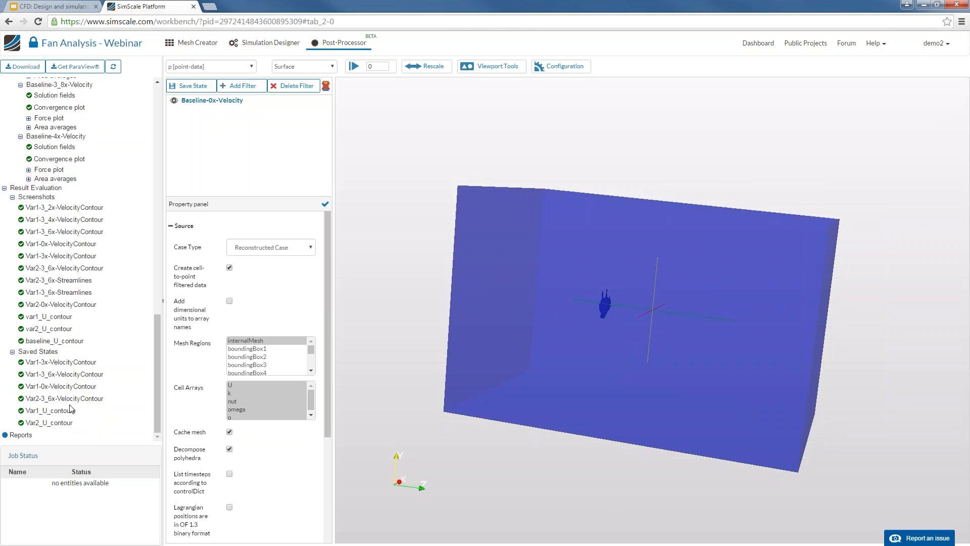
# Step from the Var1 and var2_U_contour views to baseline_U_contour, then expand the baseline force plot entry
pyautogui.click(78, 388)
pyautogui.click(64, 329)
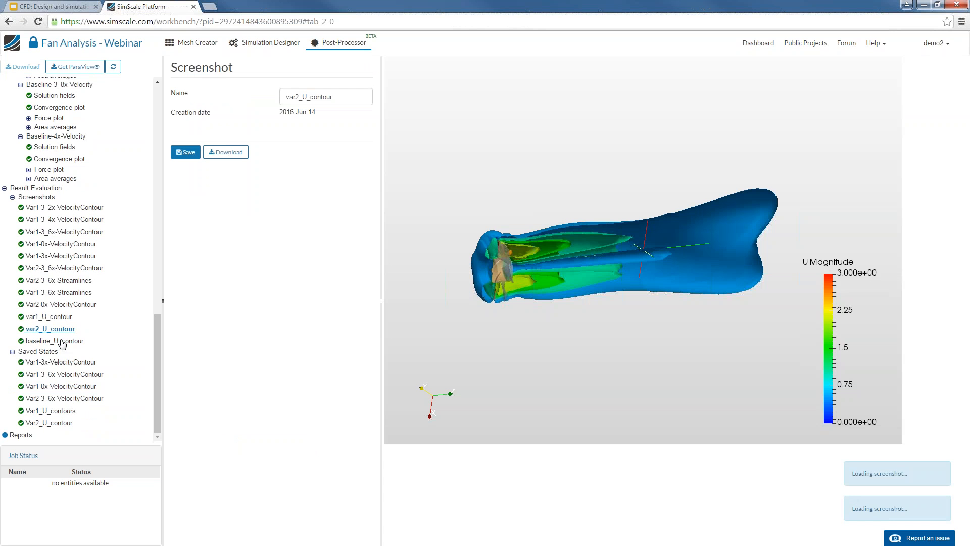
pyautogui.click(66, 342)
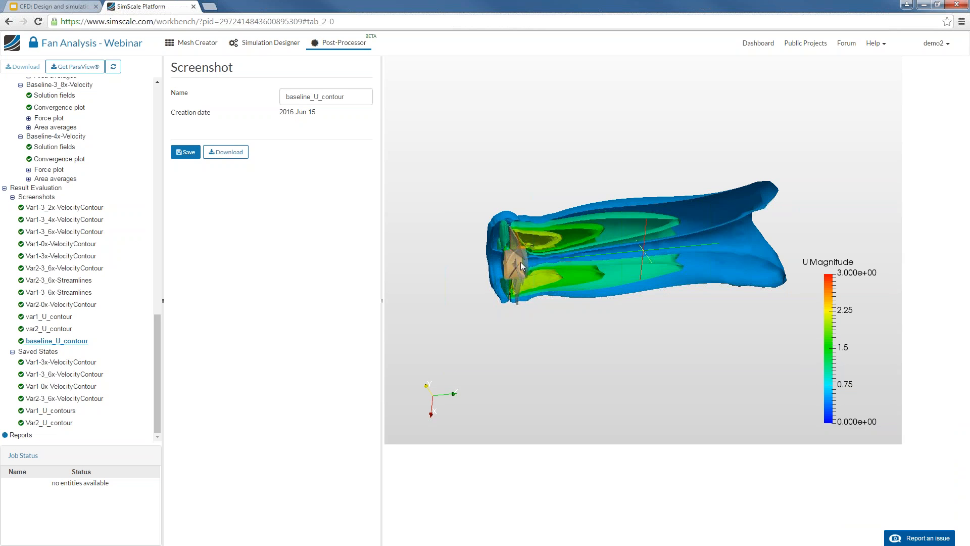
pyautogui.scroll(2, 76, 208)
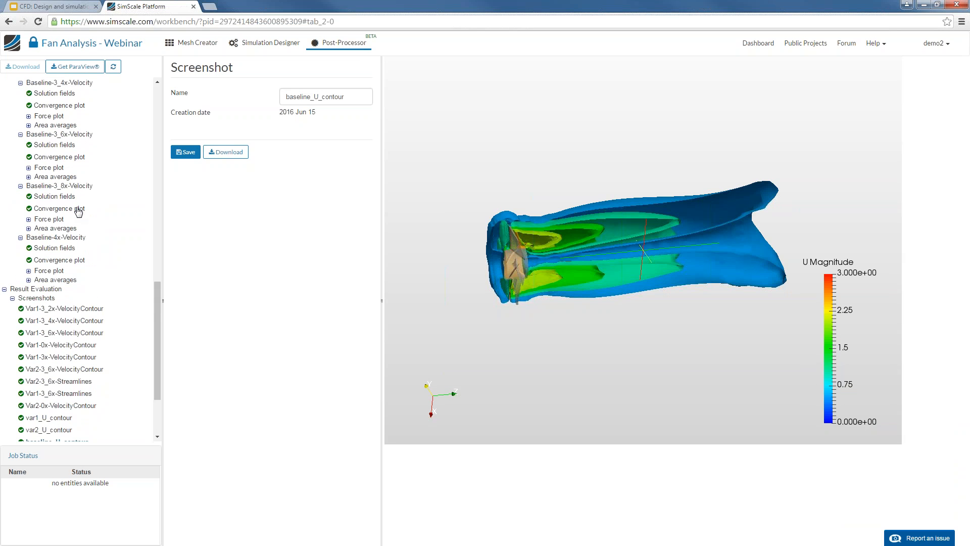
pyautogui.scroll(4, 78, 213)
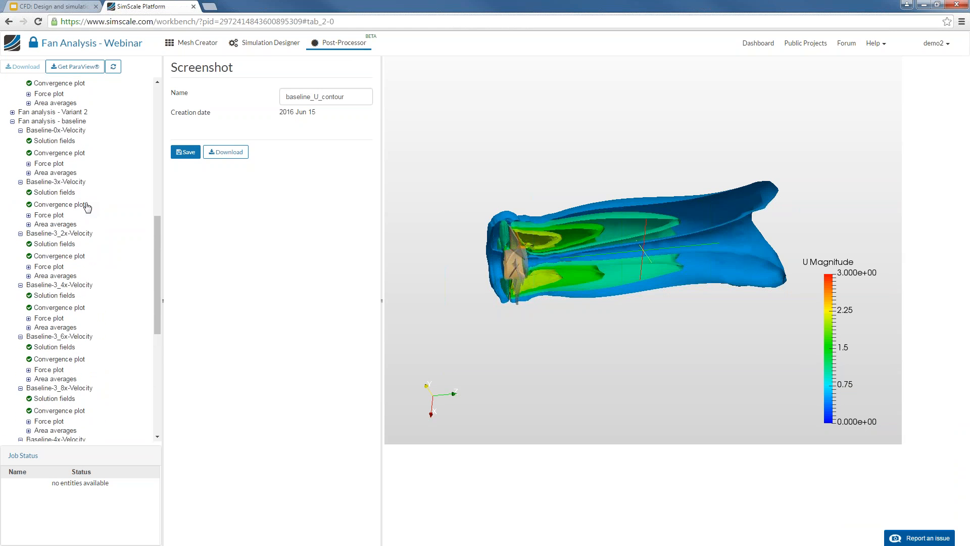
pyautogui.click(28, 164)
# Load the Baseline-0x-Velocity ForcesOnFan plot and hide its Pressure force z series
pyautogui.click(56, 176)
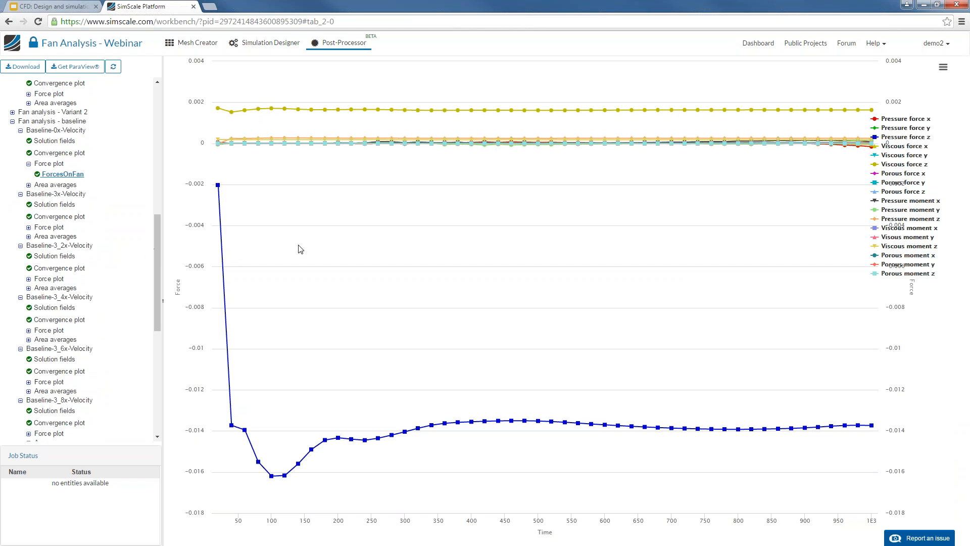
pyautogui.click(884, 138)
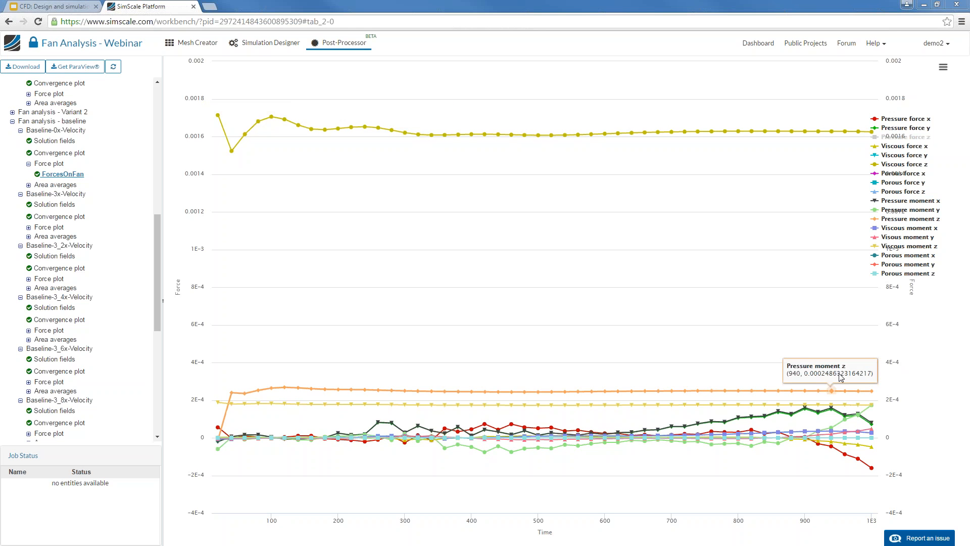
# Read the baseline Pressure moment z values along its force plot curve
pyautogui.moveTo(871, 392)
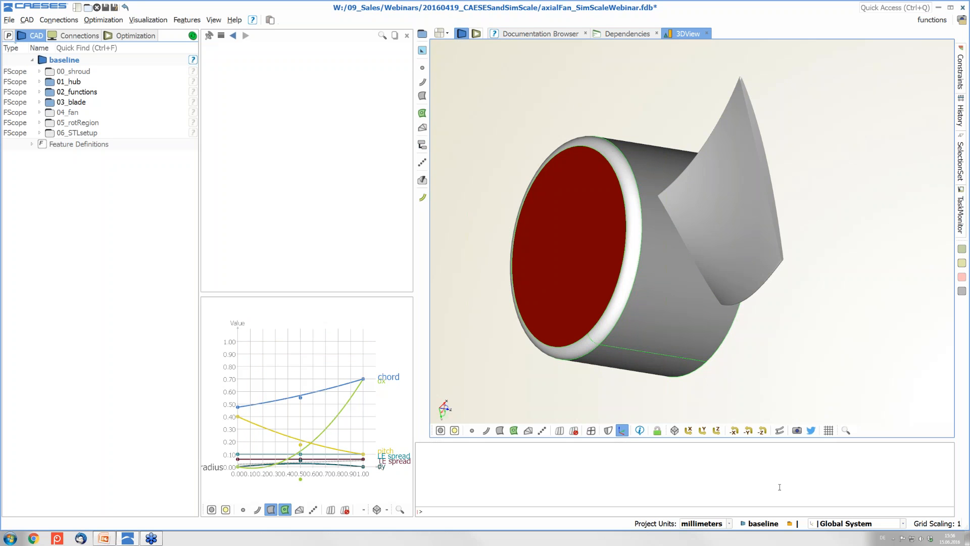
# Create a new design, des1, from the current baseline design using the Optimization menu
pyautogui.moveTo(73, 64)
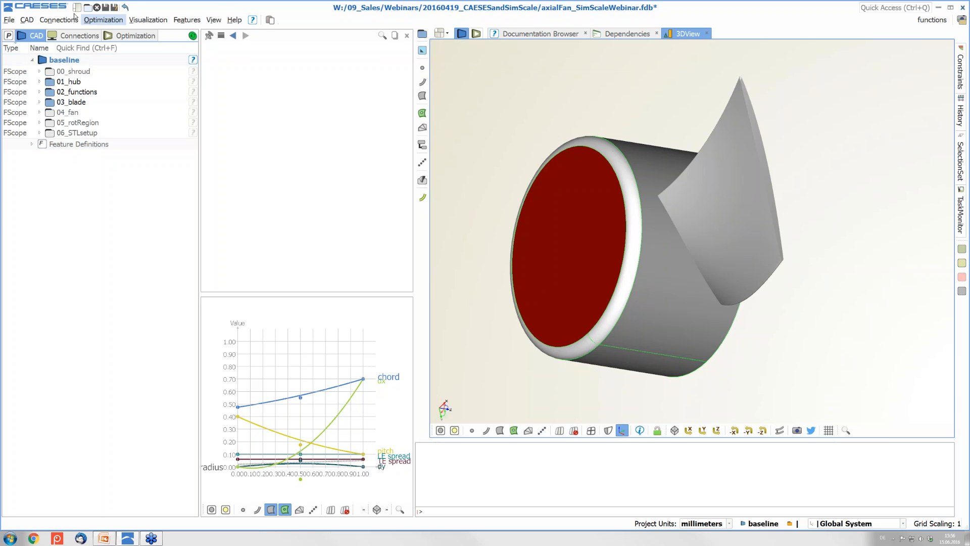
pyautogui.click(111, 21)
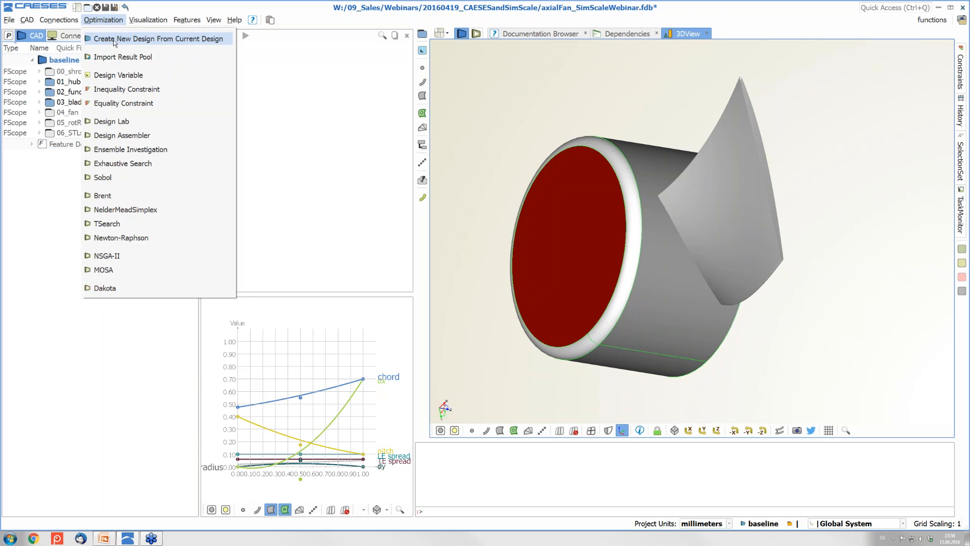
pyautogui.click(114, 40)
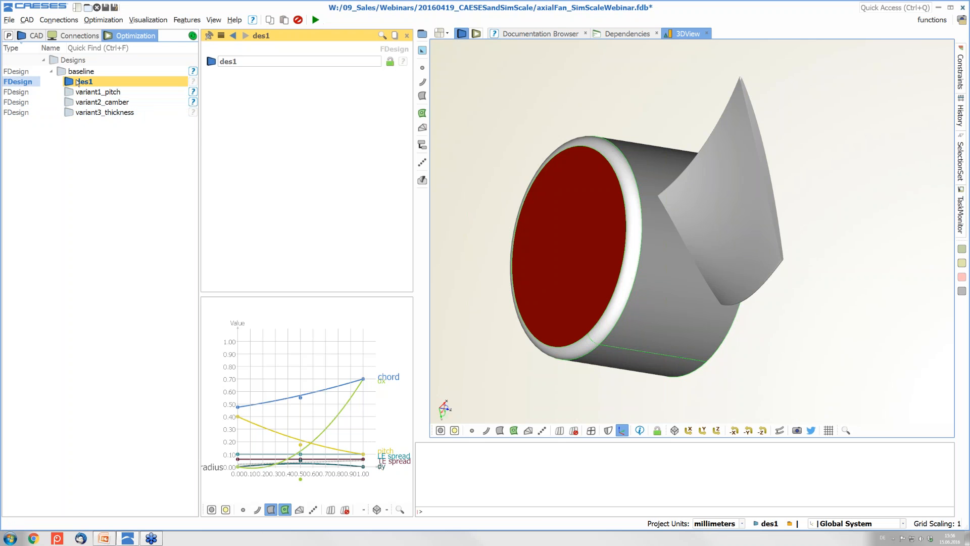
# Show des1's CAD scopes and inspect the hub-and-blade model from several angles, picking the hub
pyautogui.click(34, 36)
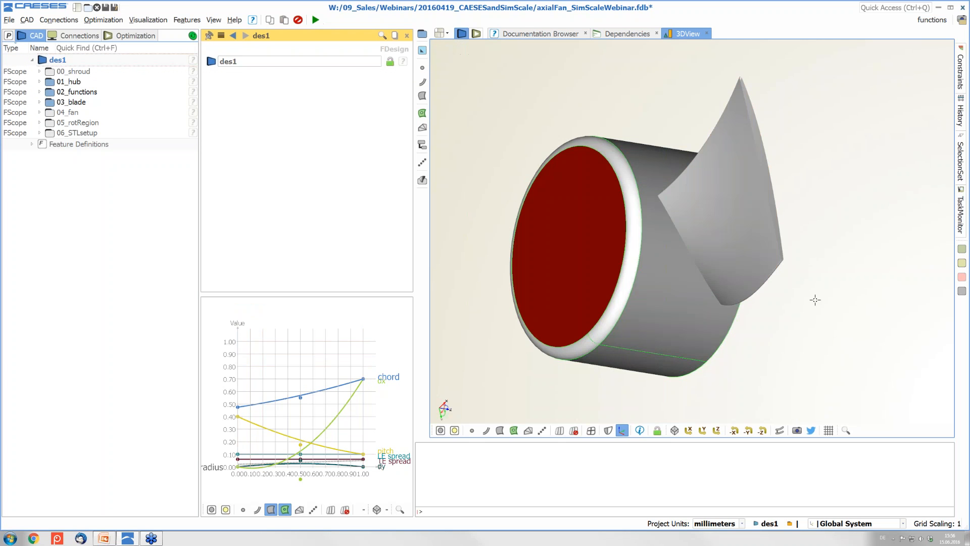
pyautogui.moveTo(815, 299); pyautogui.dragTo(839, 291)
pyautogui.scroll(-1, 773, 323)
pyautogui.scroll(1, 771, 323)
pyautogui.moveTo(767, 322); pyautogui.dragTo(742, 262, button='middle')
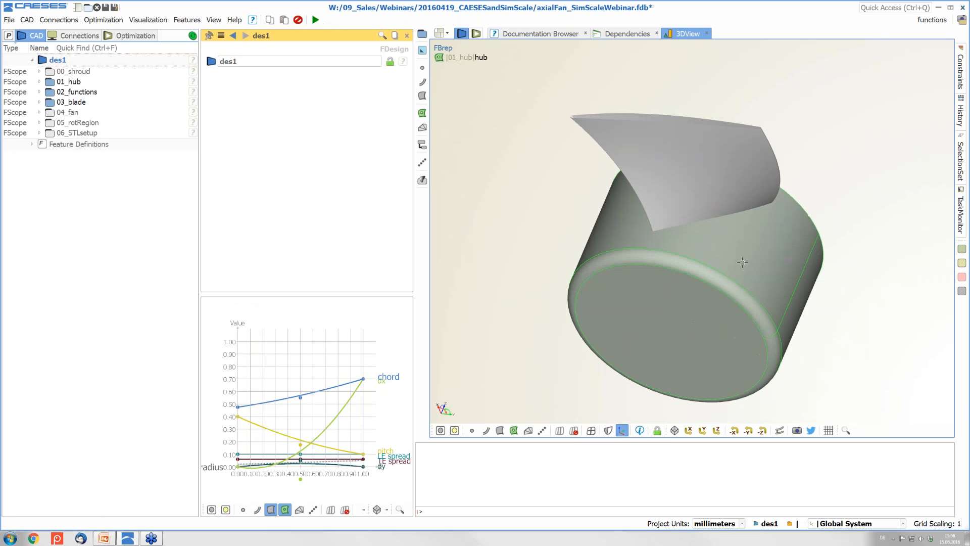
pyautogui.moveTo(658, 307)
pyautogui.mouseDown()
pyautogui.moveTo(675, 282)
pyautogui.moveTo(660, 248)
pyautogui.moveTo(661, 320)
pyautogui.moveTo(660, 309)
pyautogui.mouseUp()
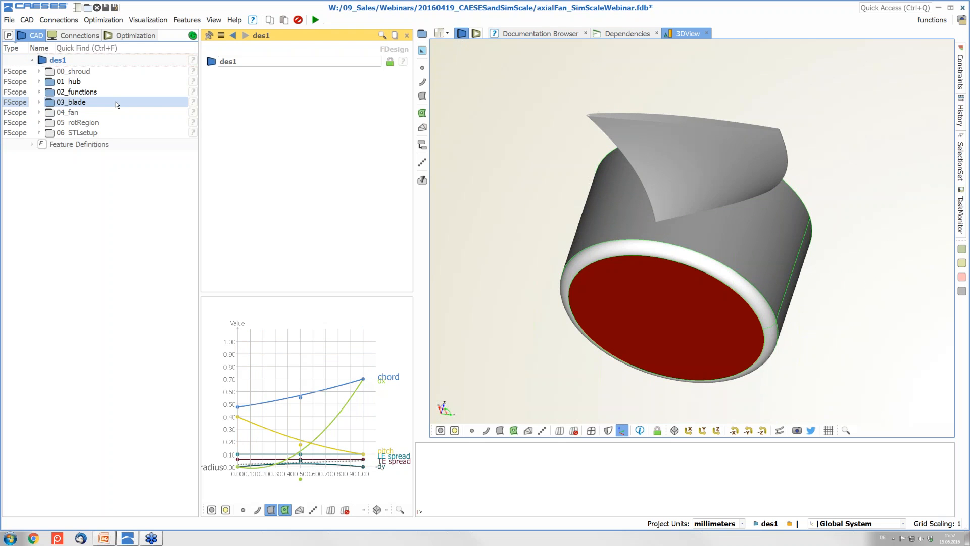
pyautogui.moveTo(683, 235)
pyautogui.mouseDown()
pyautogui.moveTo(686, 169)
pyautogui.moveTo(689, 217)
pyautogui.mouseUp()
pyautogui.click(708, 220)
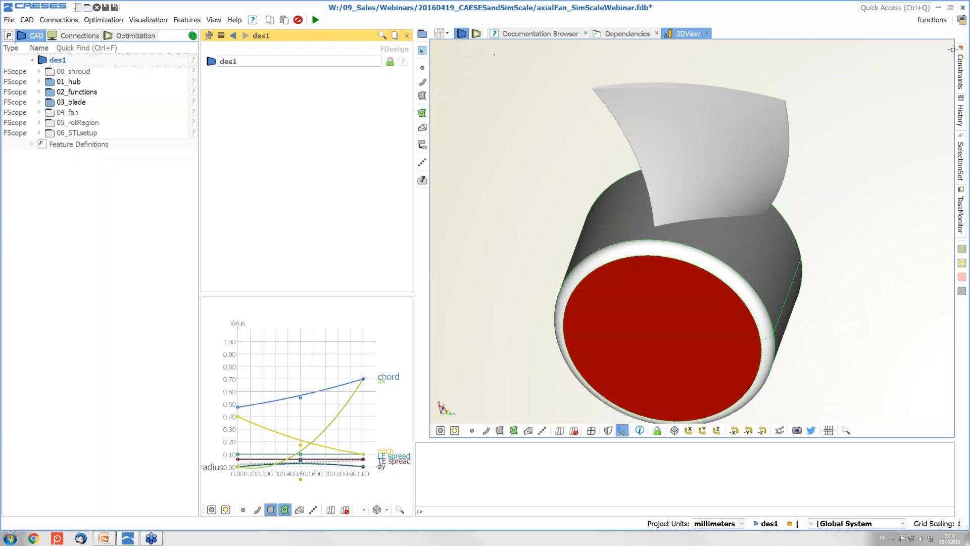
# Expand 02_functions > pitch and browse the pitch curve's control points p1 and p2
pyautogui.click(39, 92)
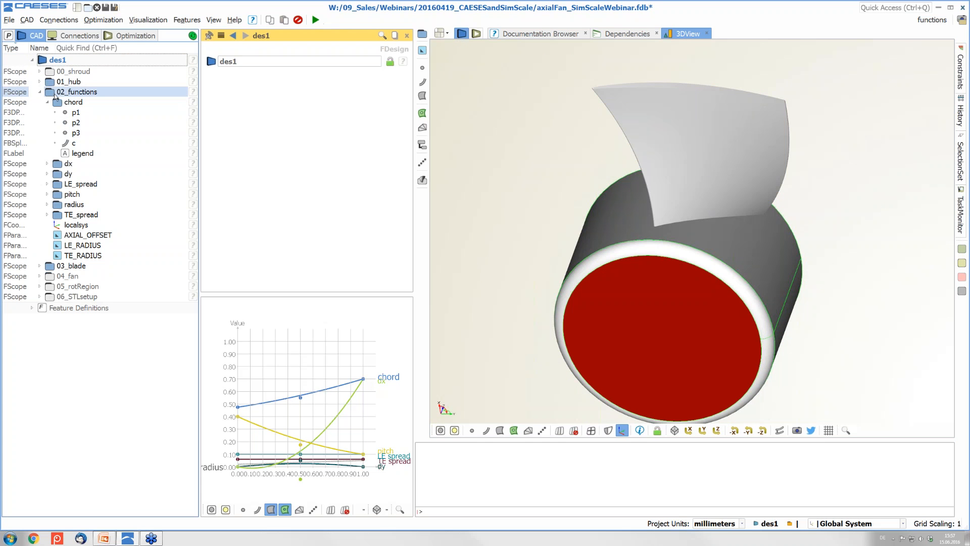
pyautogui.click(47, 102)
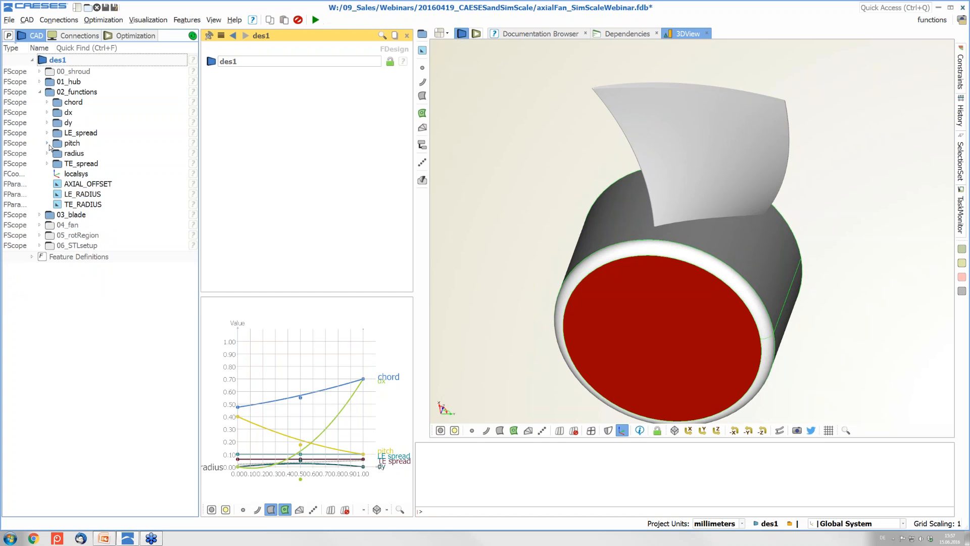
pyautogui.click(47, 143)
pyautogui.click(82, 185)
pyautogui.click(90, 164)
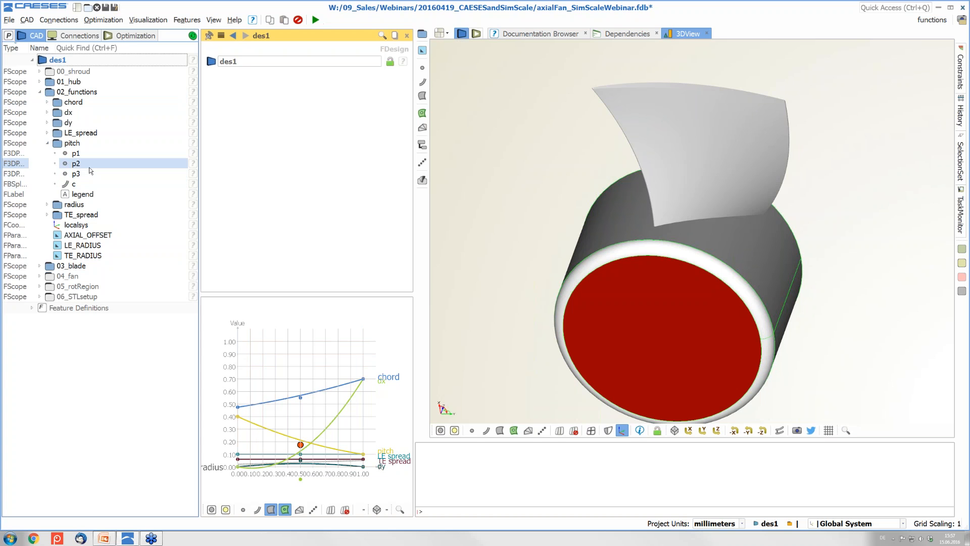
pyautogui.click(75, 153)
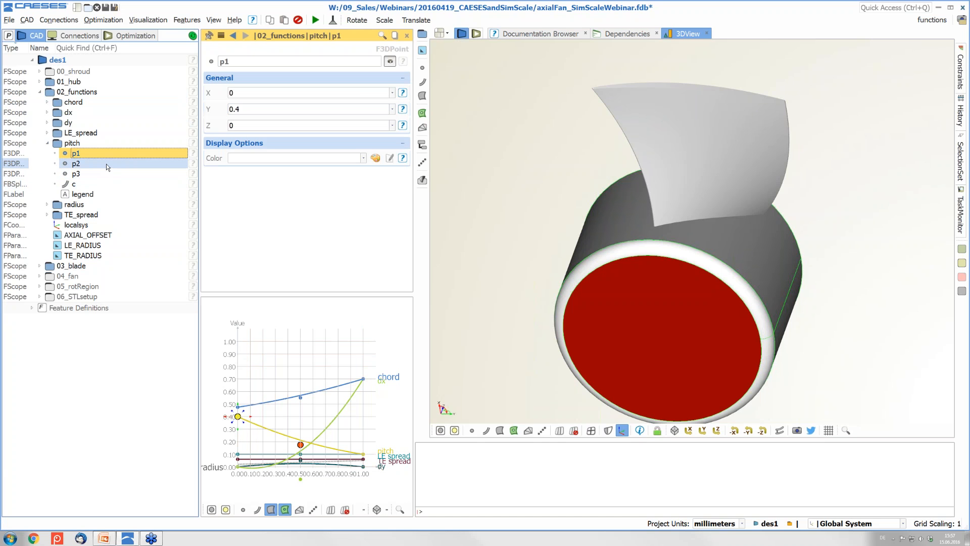
# Set pitch control point p2's Y coordinate to 0.225
pyautogui.click(89, 166)
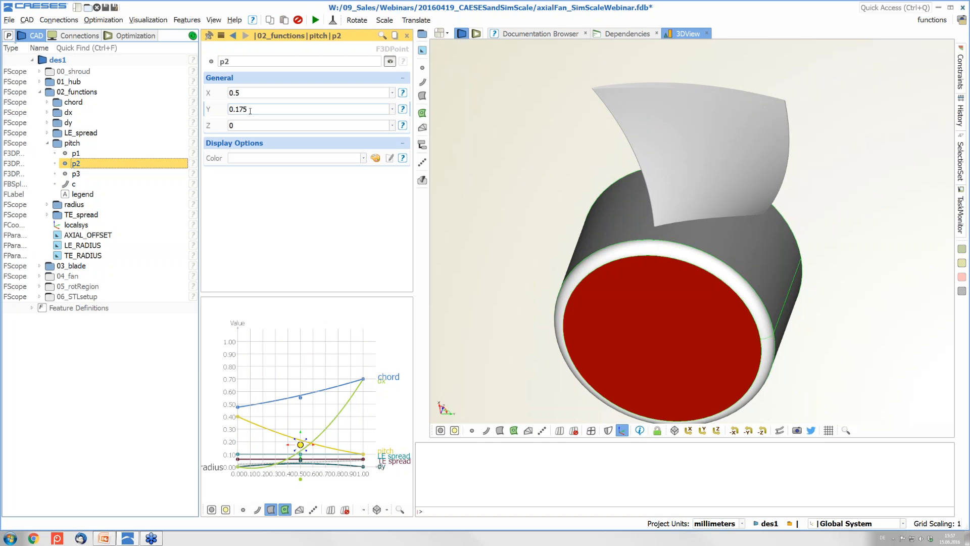
pyautogui.moveTo(254, 109); pyautogui.dragTo(236, 109)
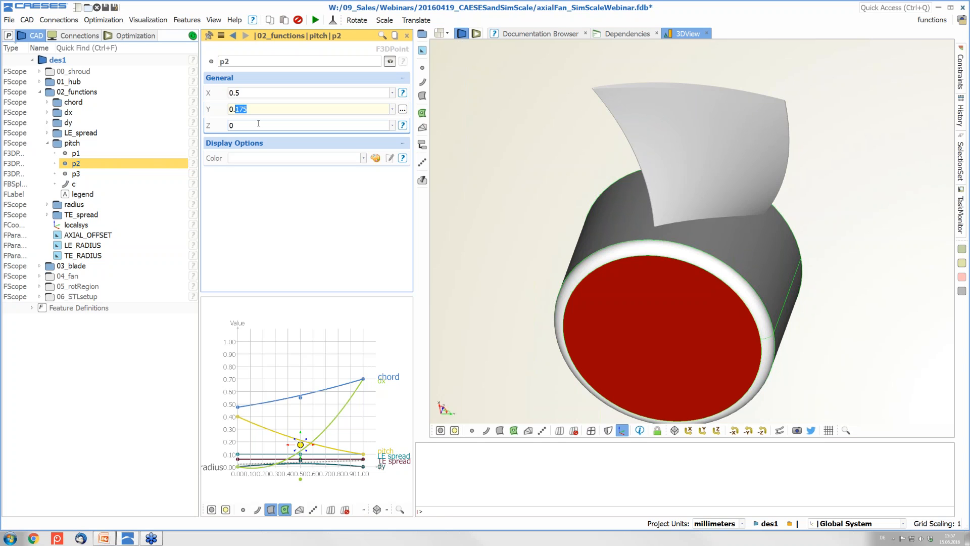
pyautogui.write('225')
pyautogui.press('Return')
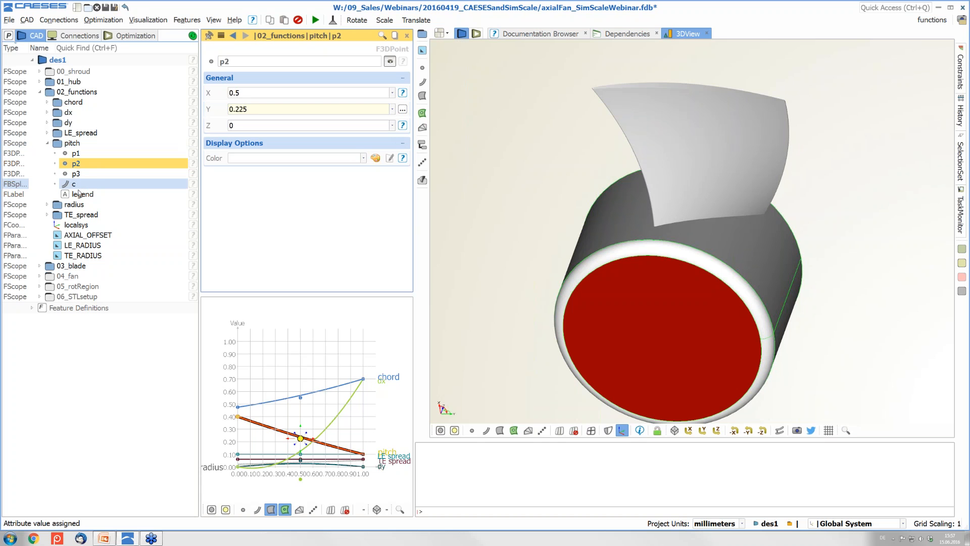
# Set pitch end point p3's Y coordinate to 0.15
pyautogui.click(76, 173)
pyautogui.click(246, 108)
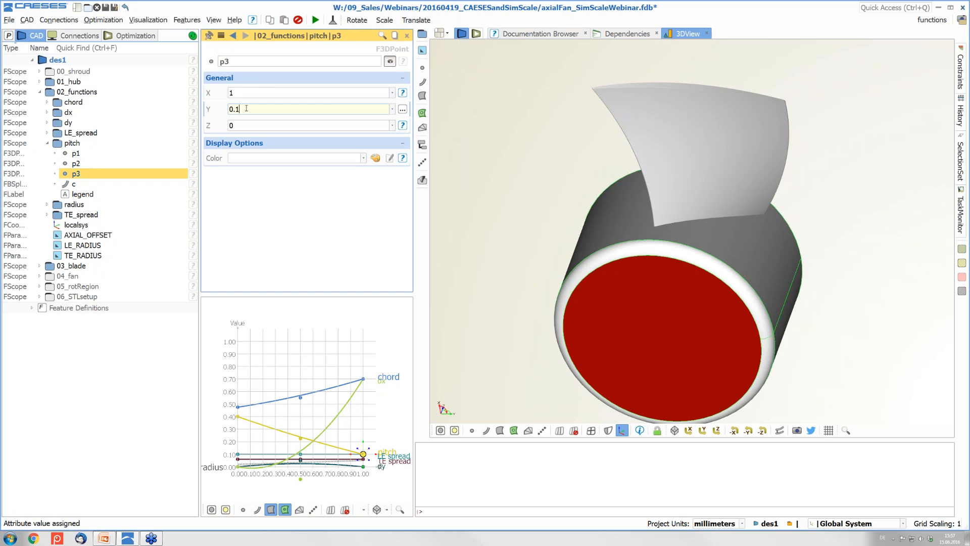
pyautogui.press('Return')
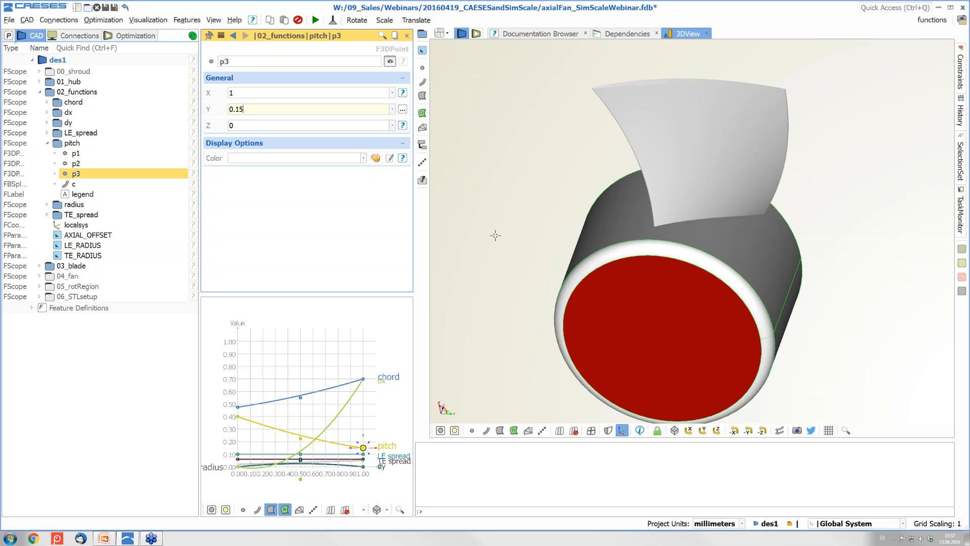
pyautogui.click(131, 35)
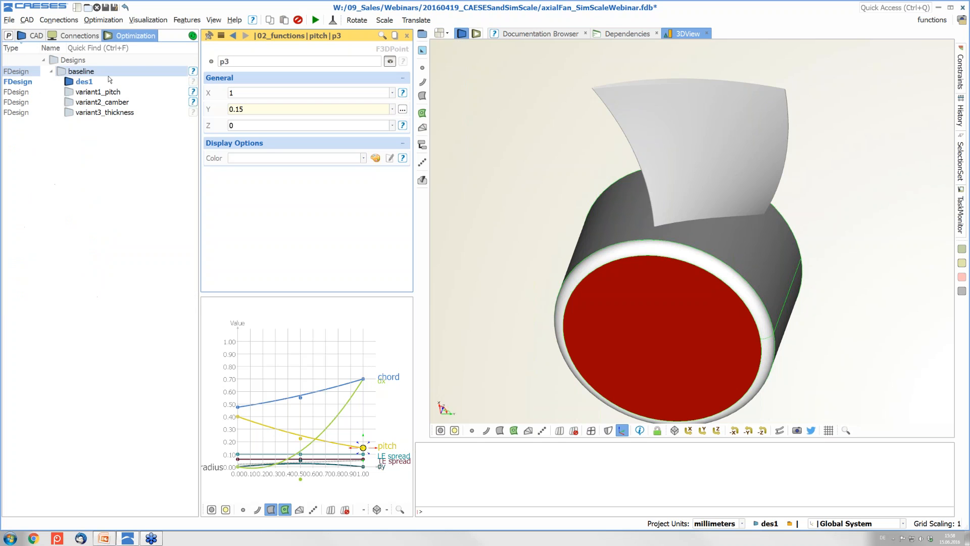
# Make baseline the active design again and create another new design, des2, from it
pyautogui.doubleClick(87, 73)
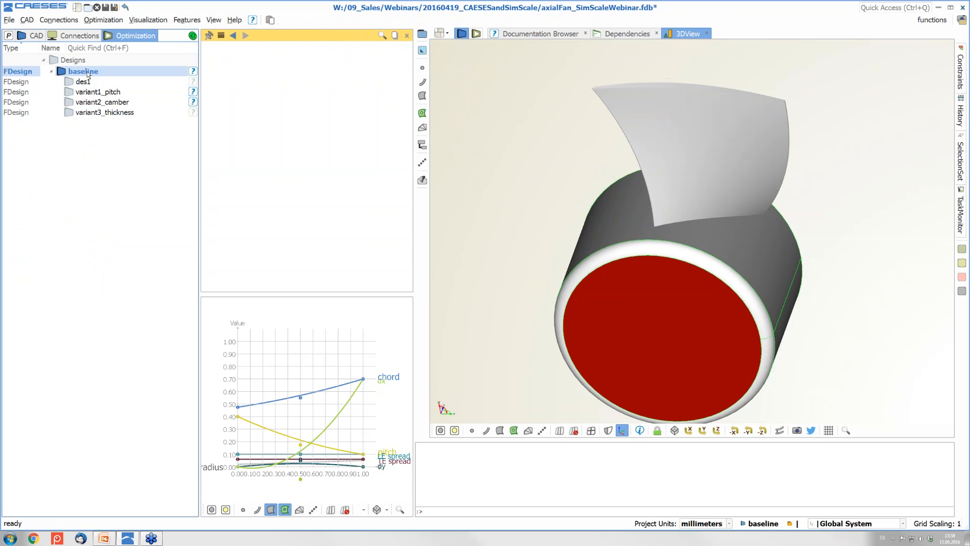
pyautogui.click(113, 20)
pyautogui.click(115, 41)
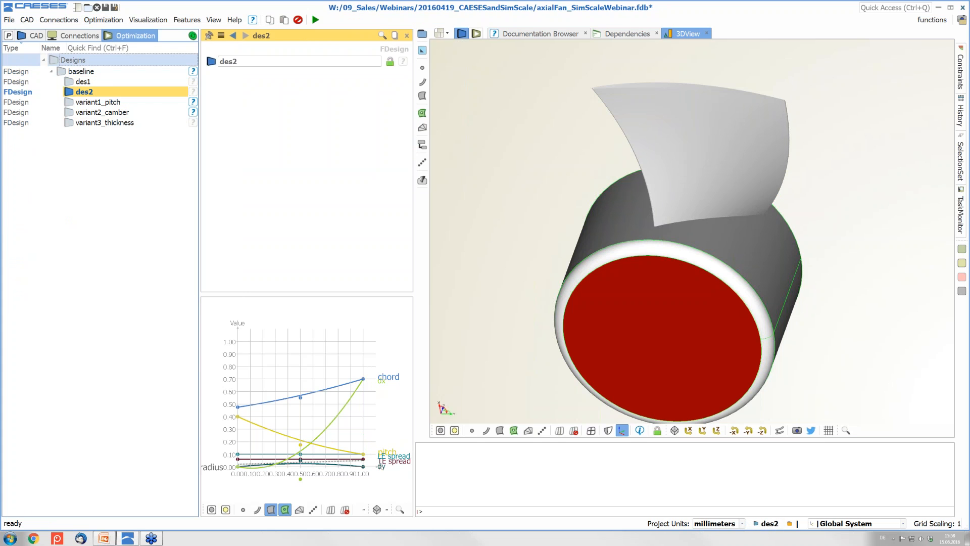
# In des2's CAD tree, open the 03_blade surface sections curve's camber and thickness properties
pyautogui.click(34, 35)
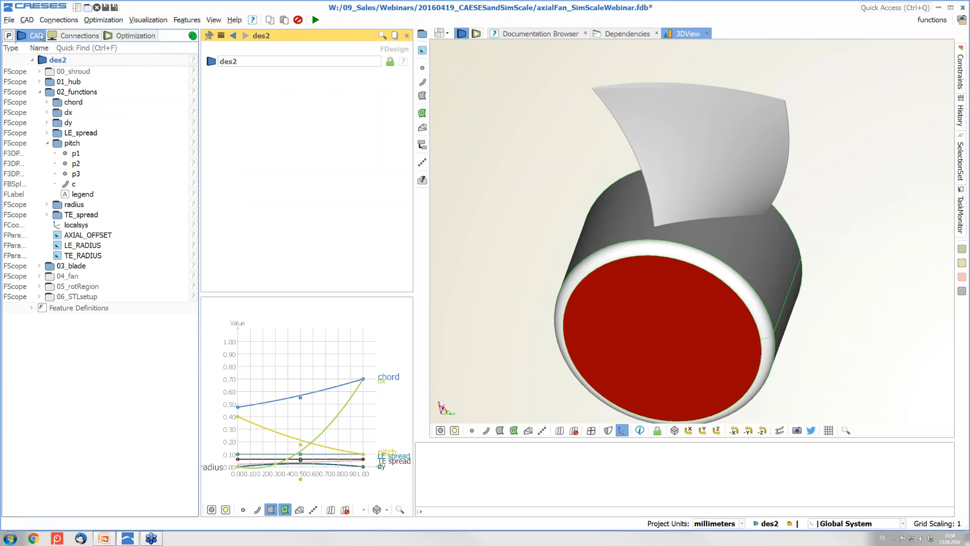
pyautogui.click(47, 144)
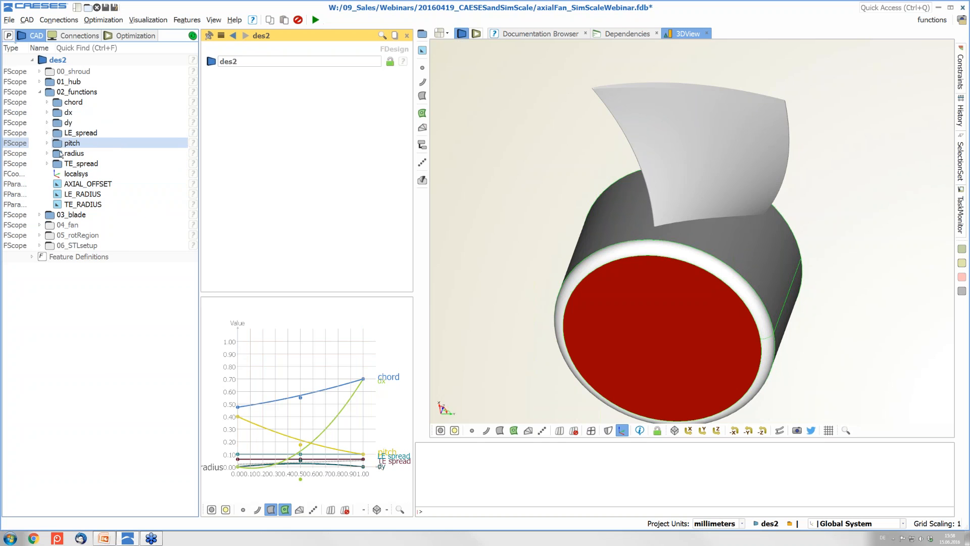
pyautogui.click(39, 215)
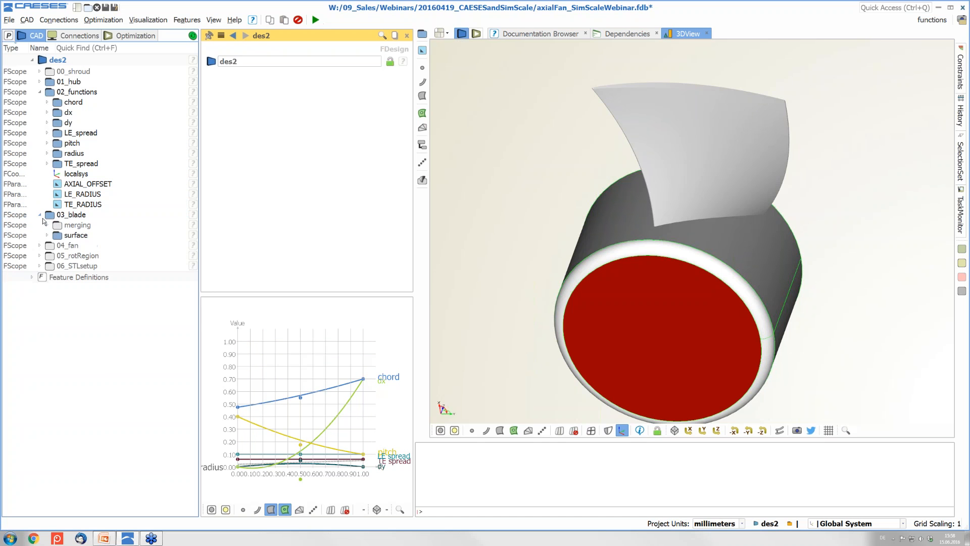
pyautogui.click(46, 236)
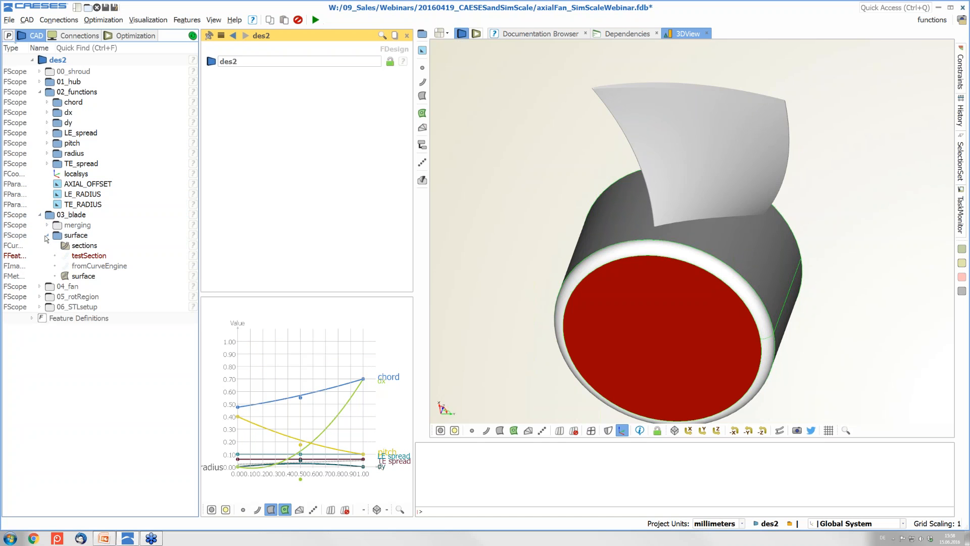
pyautogui.click(107, 247)
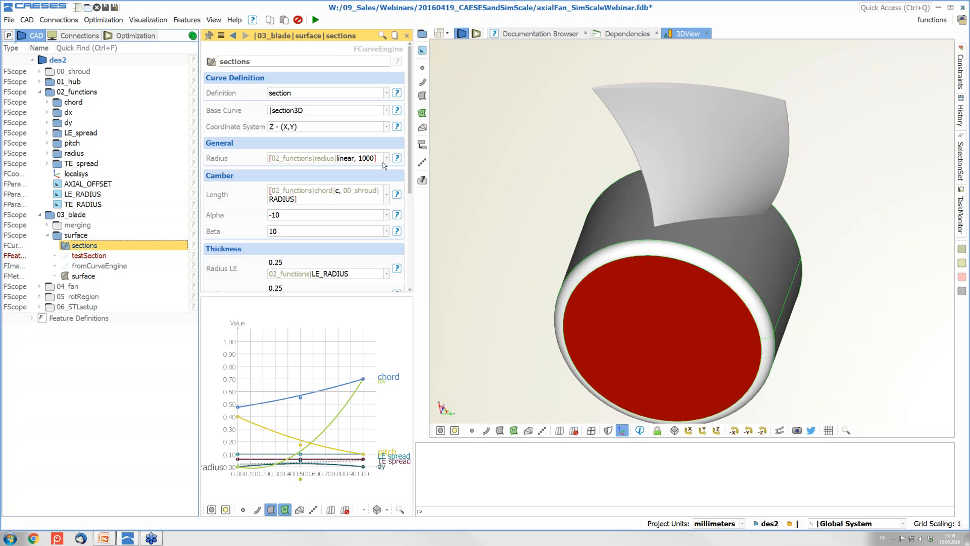
pyautogui.moveTo(410, 153); pyautogui.dragTo(410, 177)
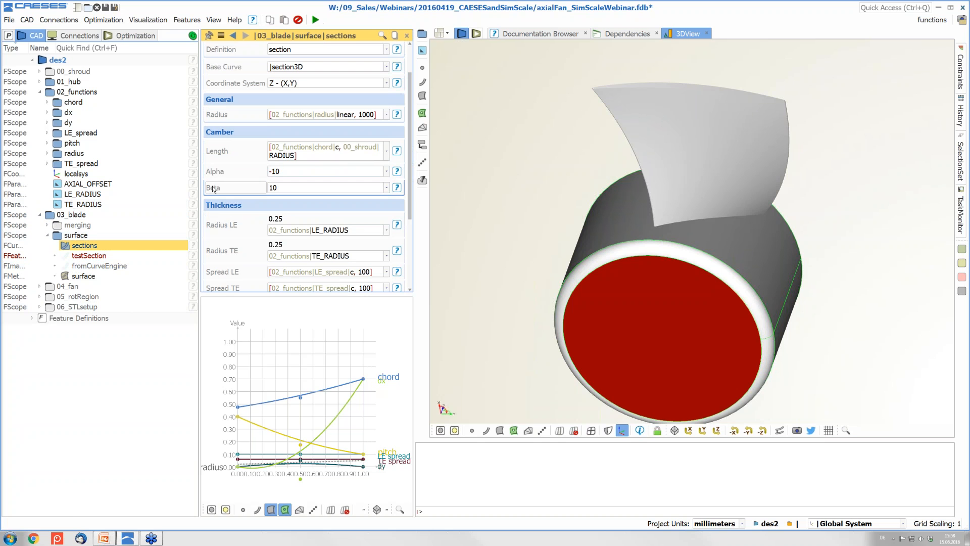
# Bring up PowerPoint slide 14, Modeling | Fan Profile, then minimize back to CAESES
pyautogui.click(103, 539)
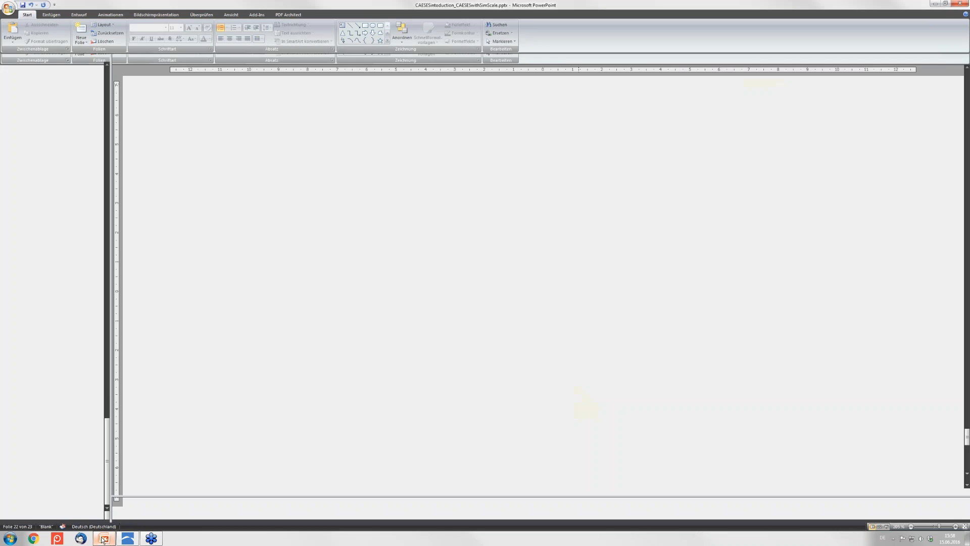
pyautogui.scroll(5, 54, 253)
pyautogui.click(54, 222)
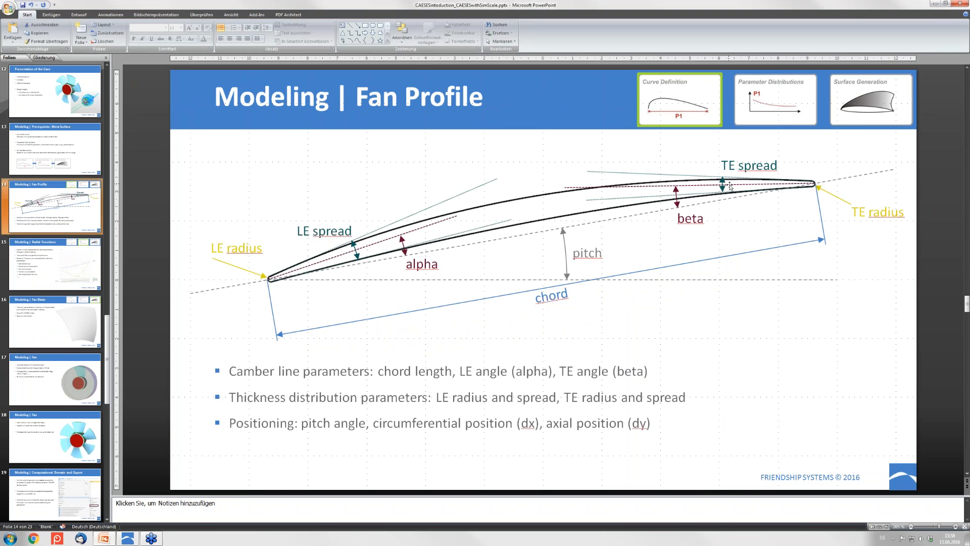
pyautogui.click(935, 4)
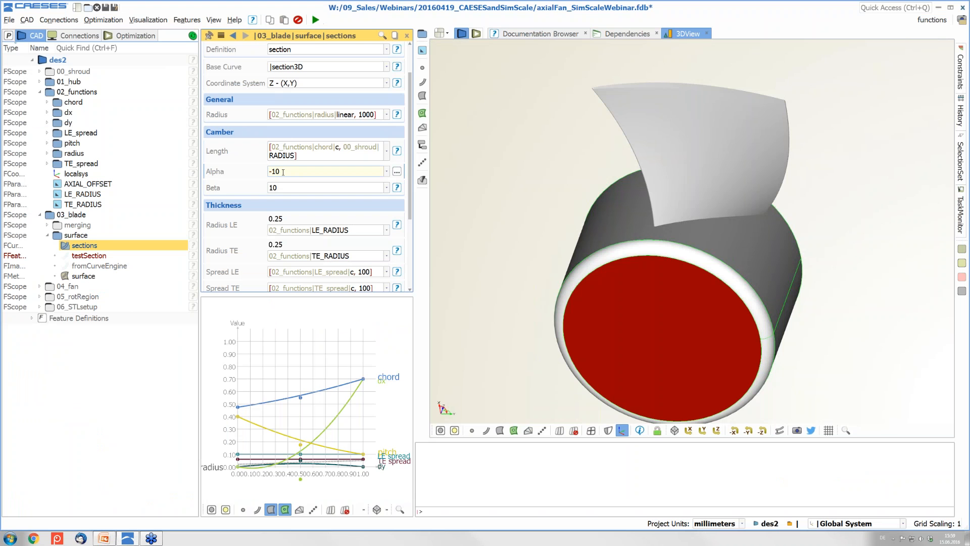
# Change the sections camber from Alpha -10, Beta 10 to Alpha -15, Beta 12.5
pyautogui.press('BackSpace')
pyautogui.write('5')
pyautogui.press('Return')
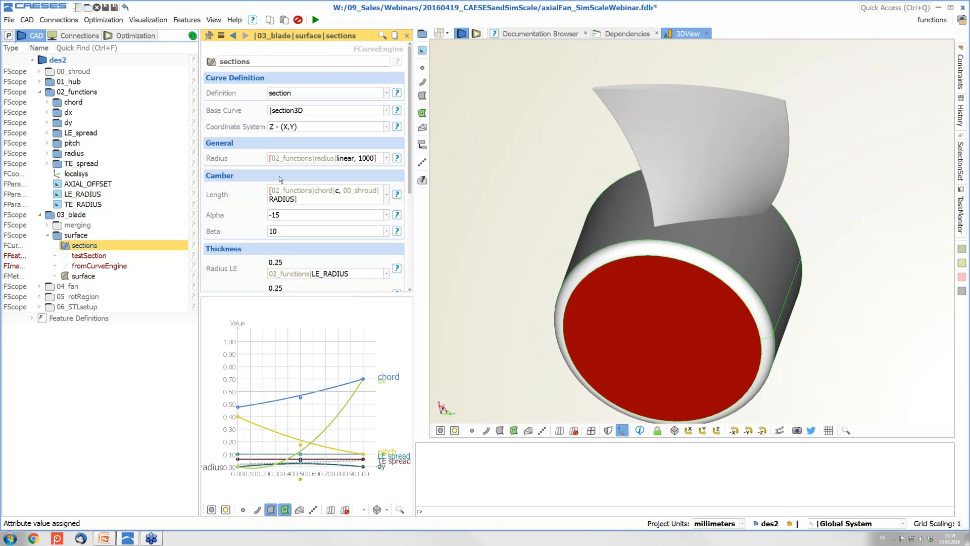
pyautogui.click(283, 228)
pyautogui.press('BackSpace')
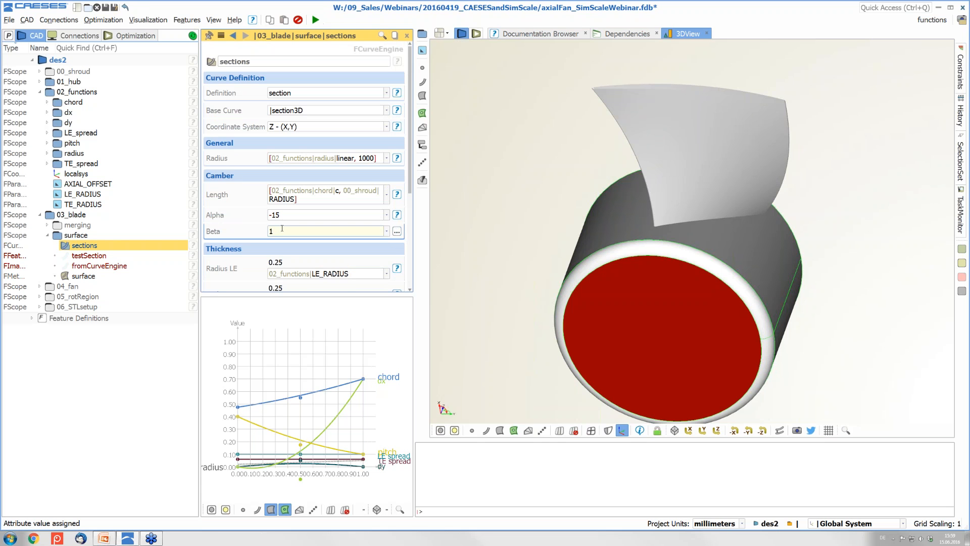
pyautogui.write('2.5')
pyautogui.press('Return')
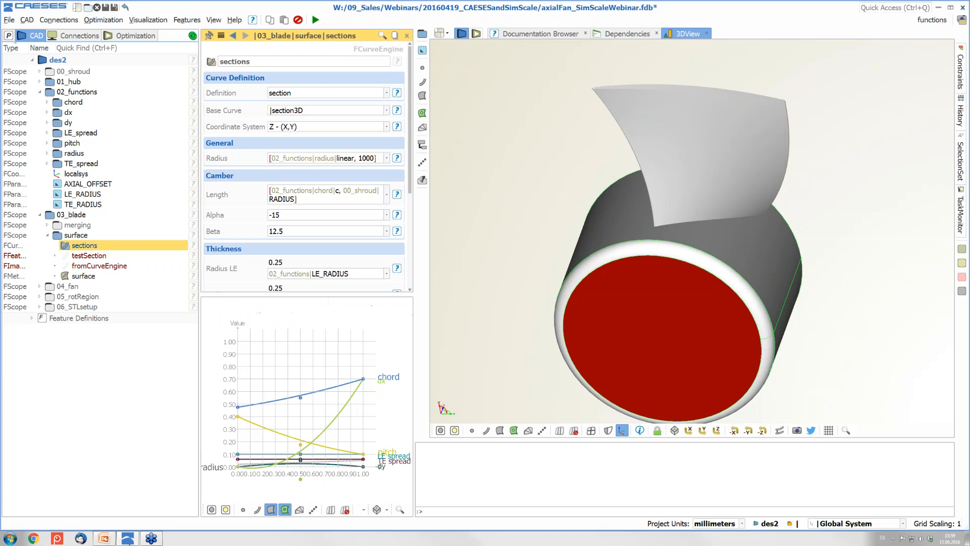
# Present slide 22, Variation | Pitch, advance to Variation | Camber, then end the slideshow
pyautogui.click(104, 538)
pyautogui.scroll(-5, 55, 379)
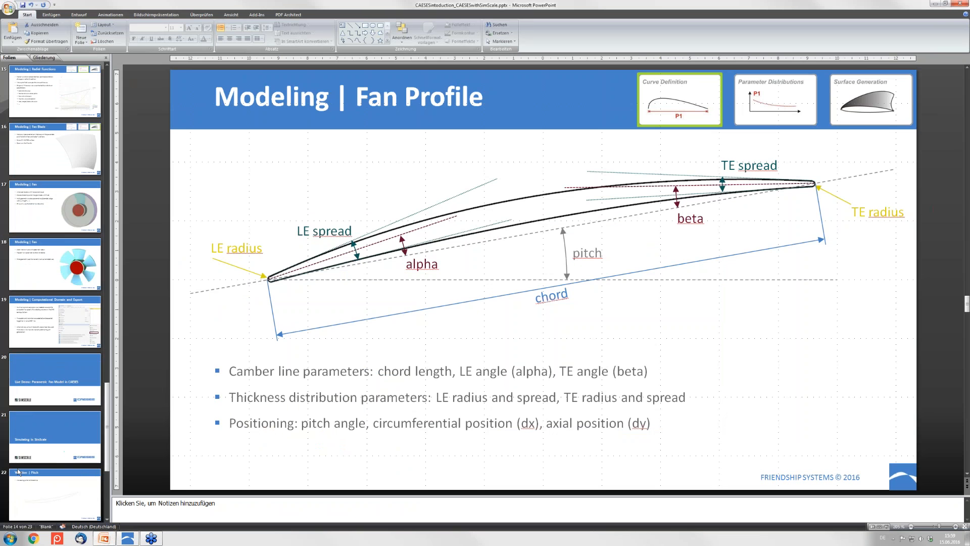
pyautogui.click(59, 394)
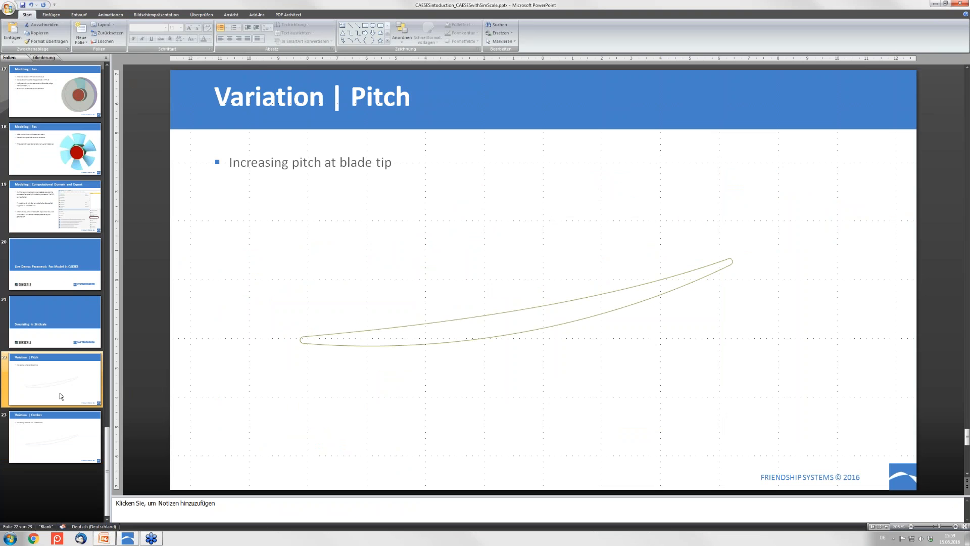
pyautogui.hotkey('shift', 'F5')
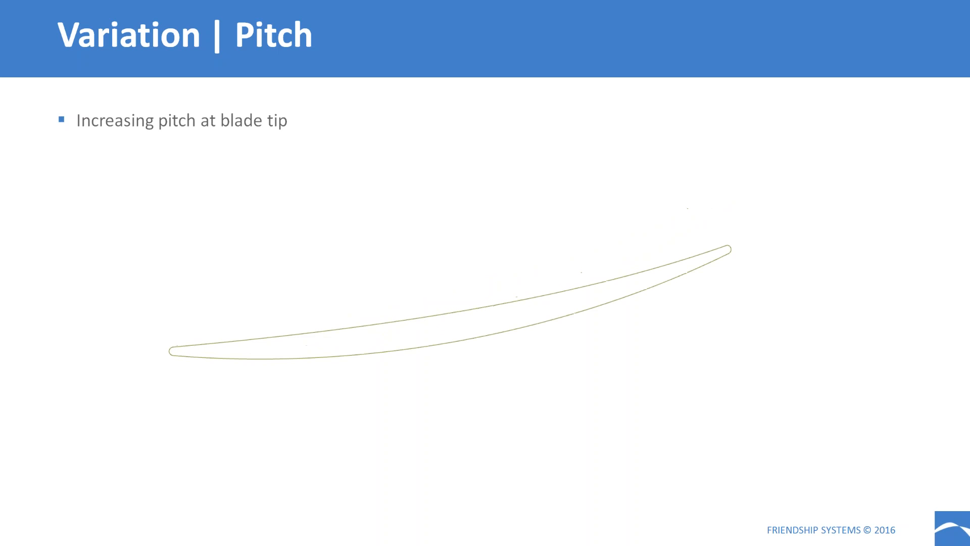
pyautogui.press('Right')
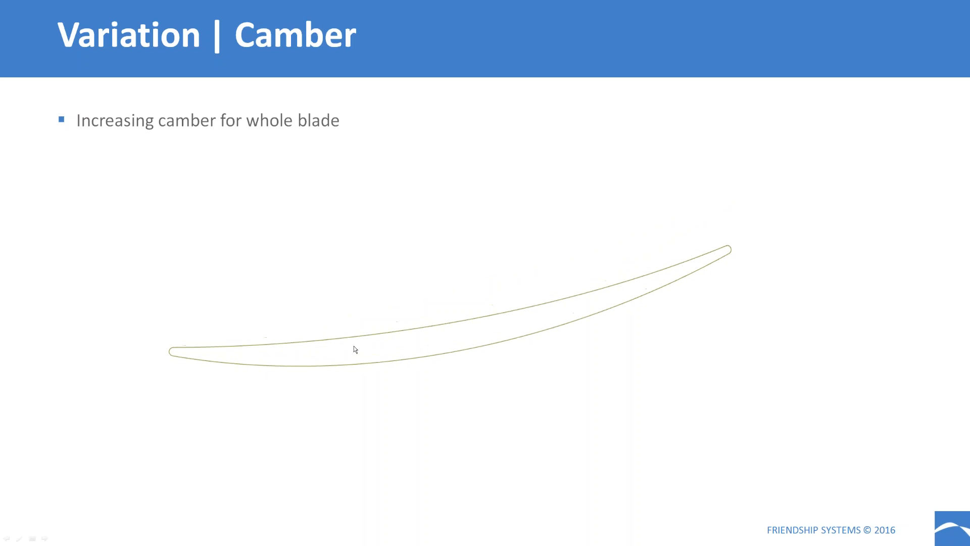
pyautogui.press('Escape')
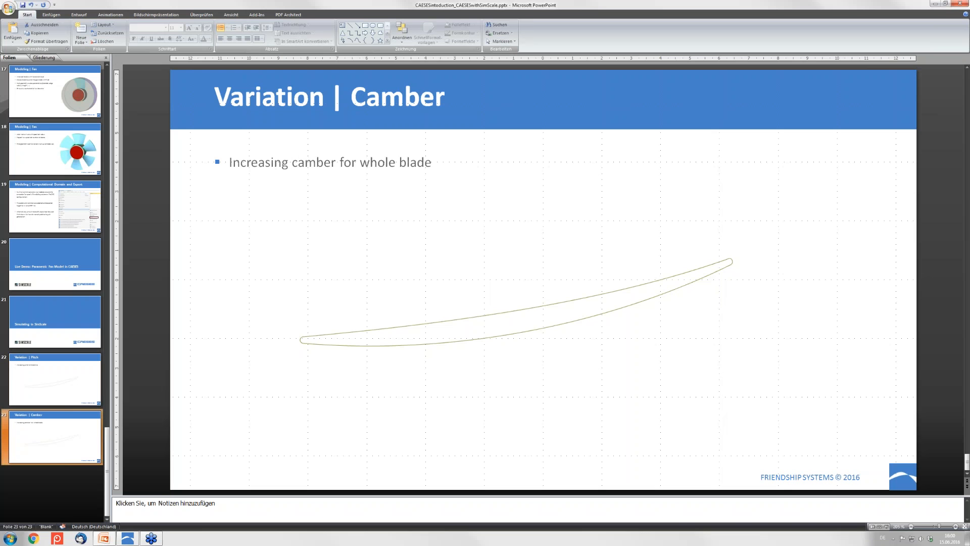
# Advance the slideshow through Fan variants to Results comparison, then exit full screen
pyautogui.click(130, 540)
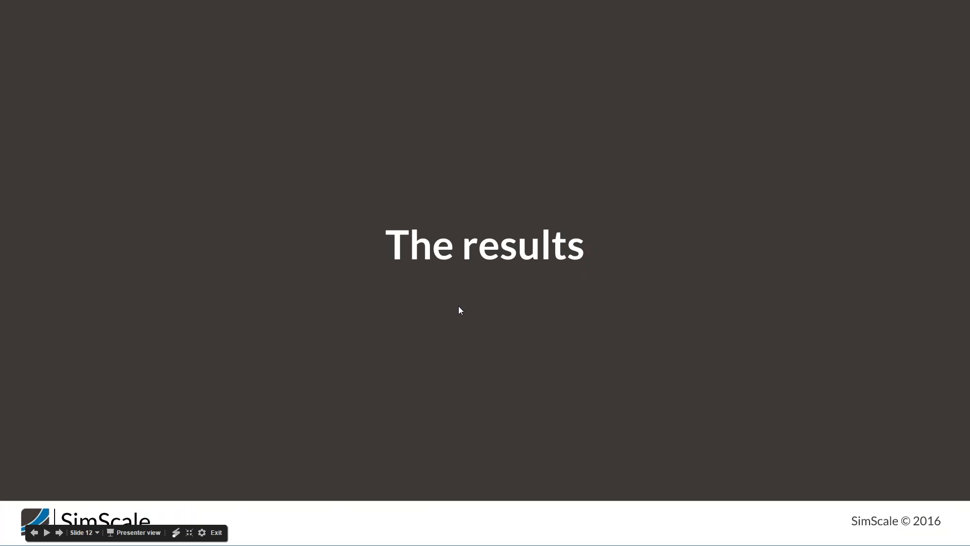
pyautogui.press('Right')
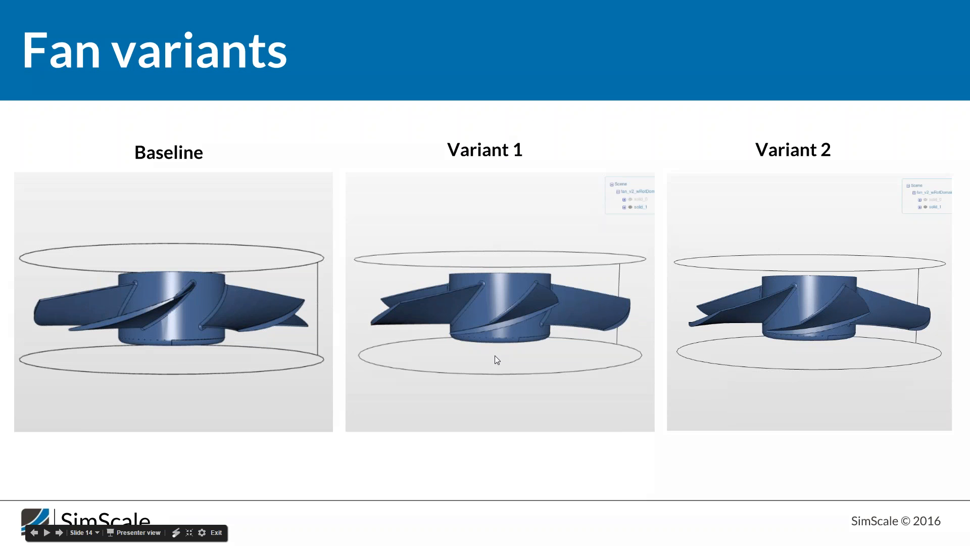
pyautogui.press('Right')
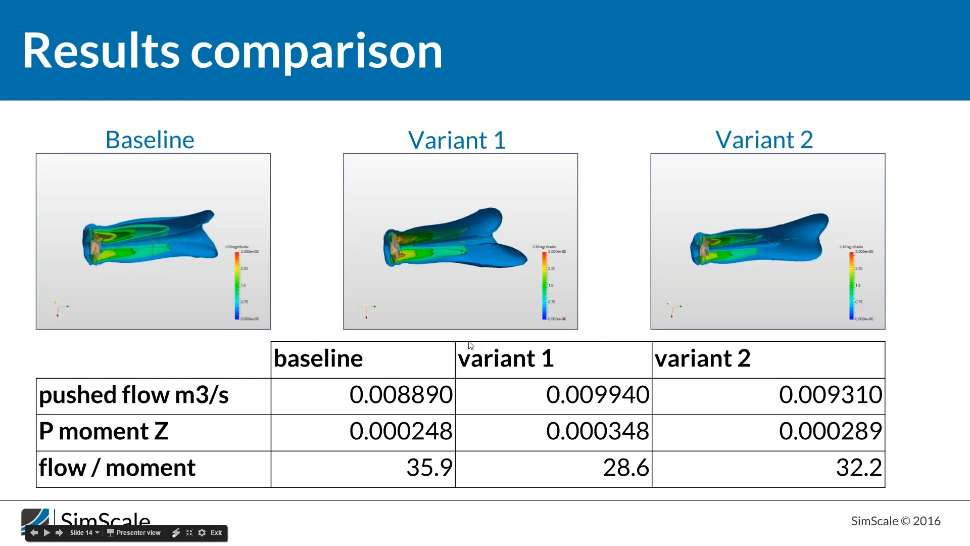
pyautogui.press('Escape')
# In Mesh Creator, duplicate the G0 M1 baseline mesh as G0 M1 baseline 2 and expand it
pyautogui.click(142, 7)
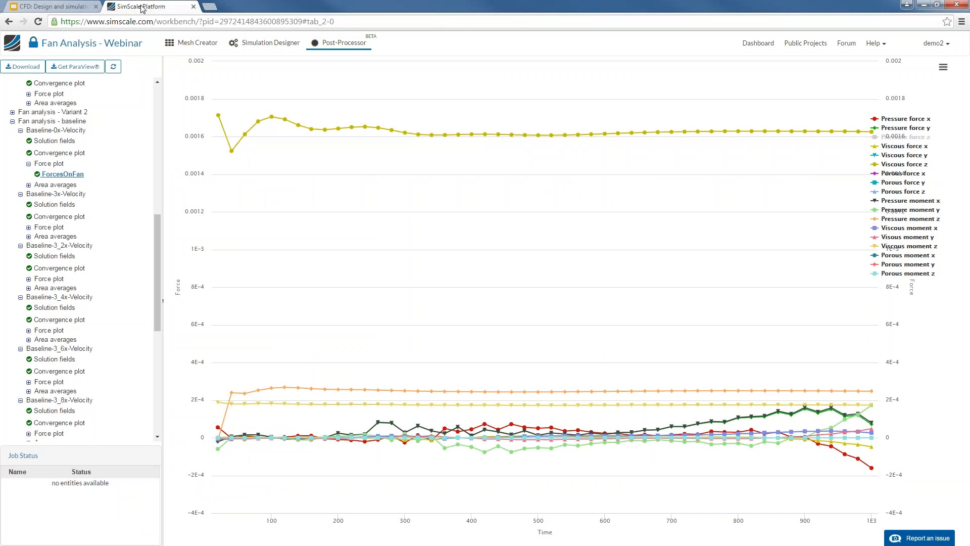
pyautogui.click(192, 51)
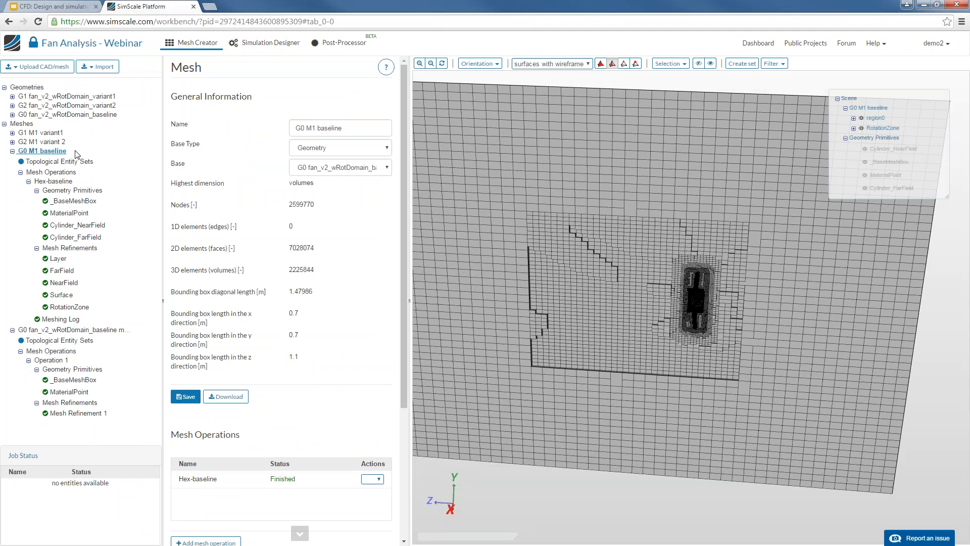
pyautogui.click(12, 150)
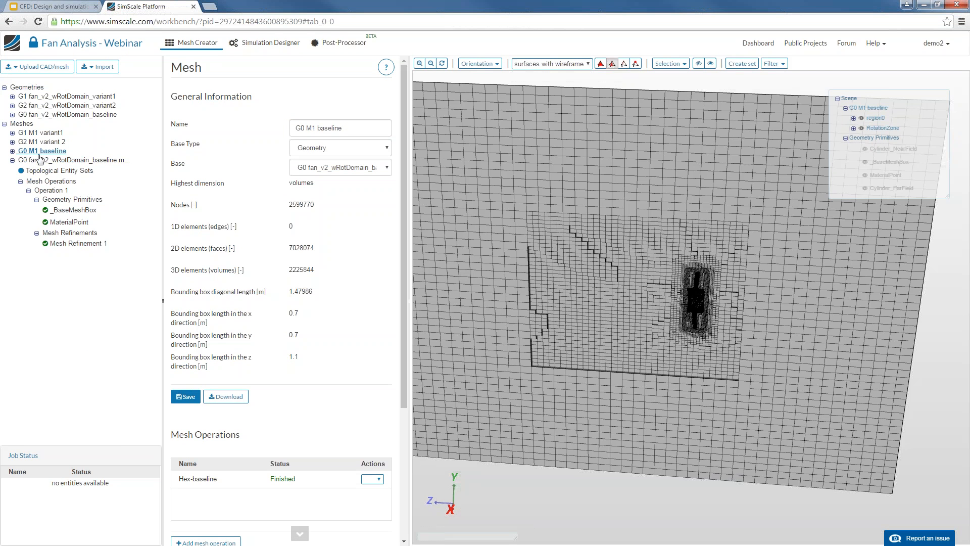
pyautogui.click(12, 159)
pyautogui.rightClick(43, 155)
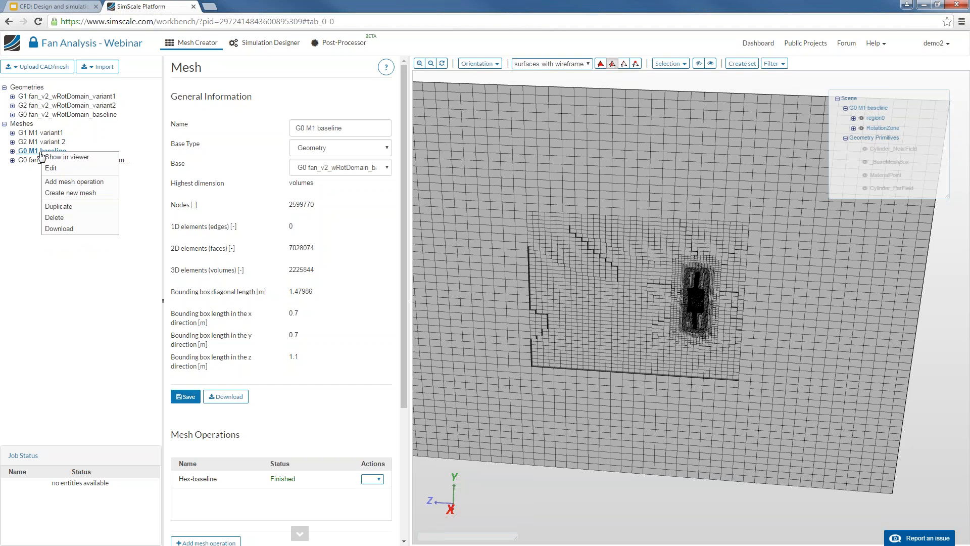
pyautogui.click(80, 212)
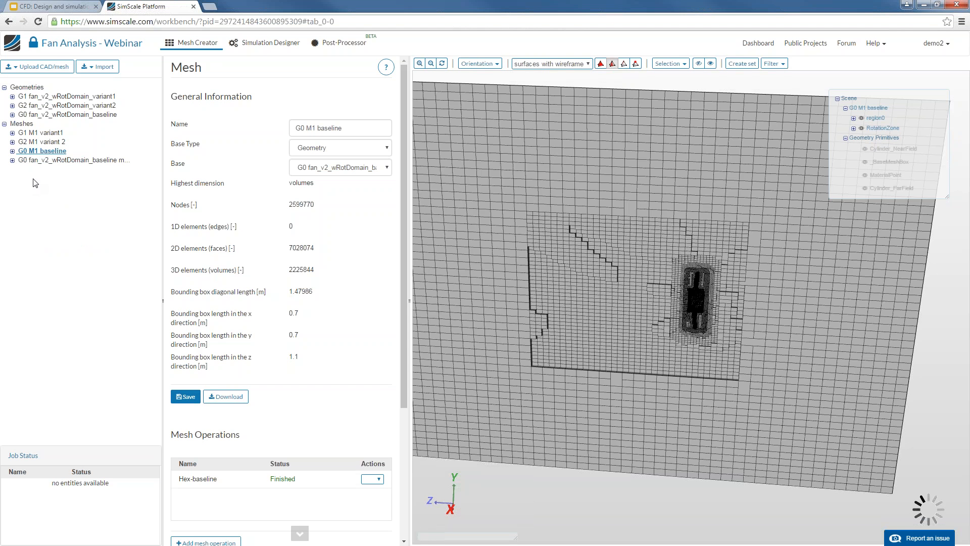
pyautogui.click(13, 170)
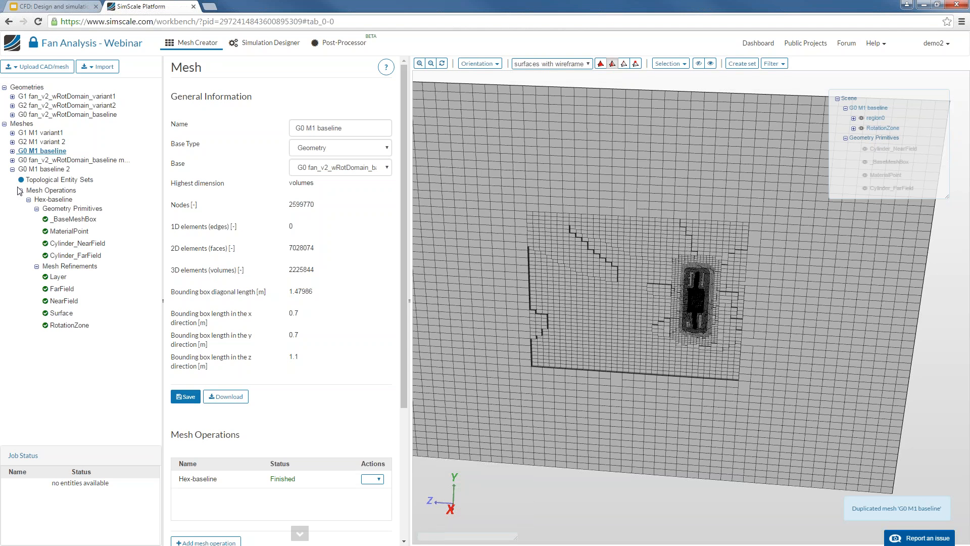
# Delete the copied Hex-baseline operation's existing mesh result
pyautogui.rightClick(46, 199)
pyautogui.click(81, 215)
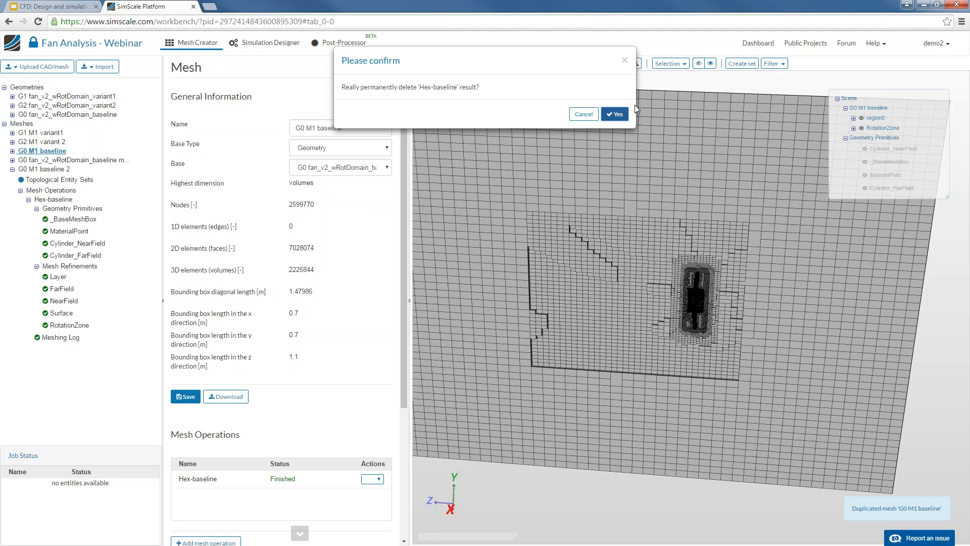
pyautogui.click(613, 110)
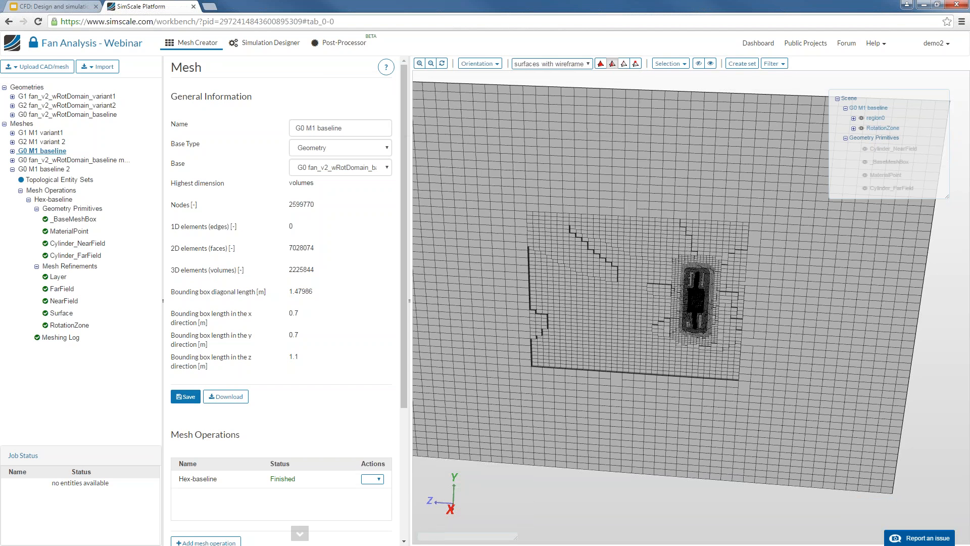
# Switch G0 M1 baseline 2's base geometry to G1 fan_v2_wRotDomain_variant1 and save
pyautogui.click(52, 170)
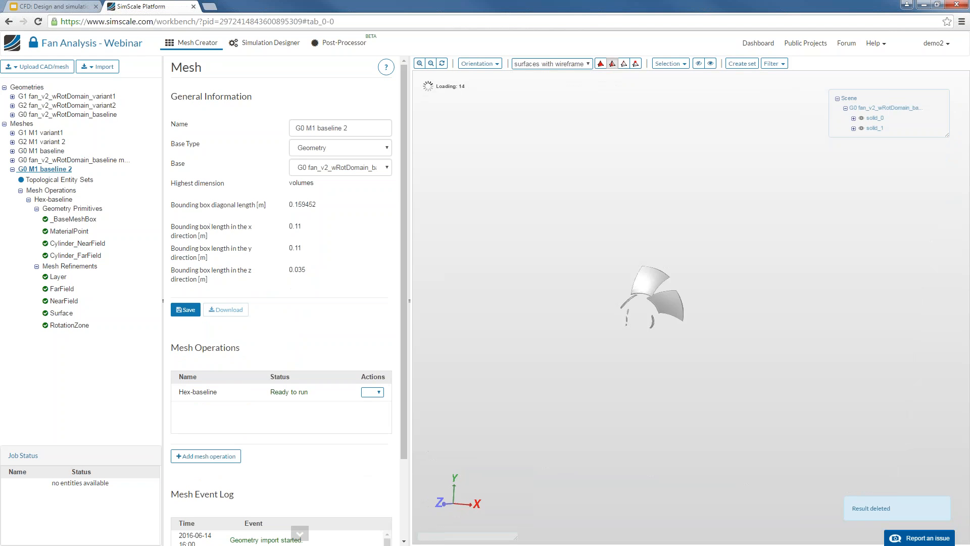
pyautogui.click(338, 170)
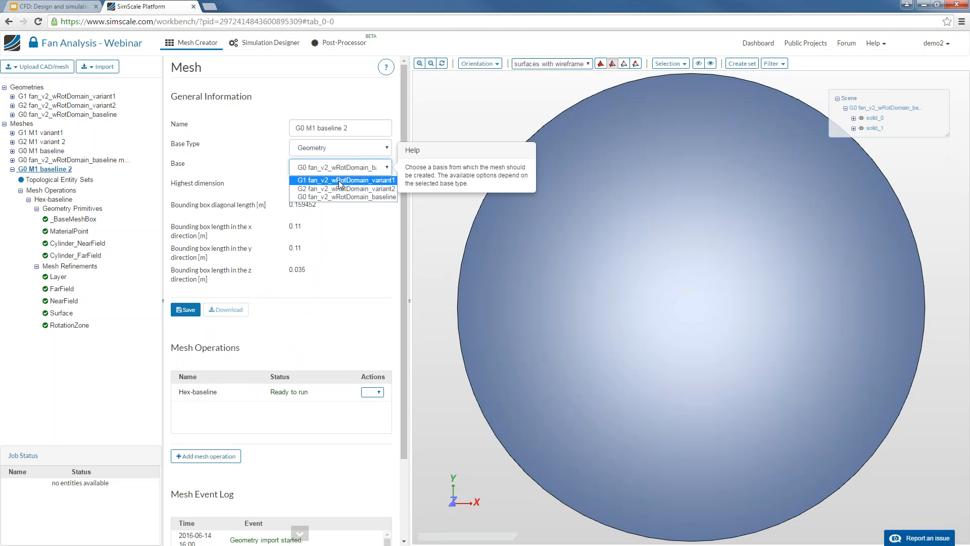
pyautogui.click(343, 180)
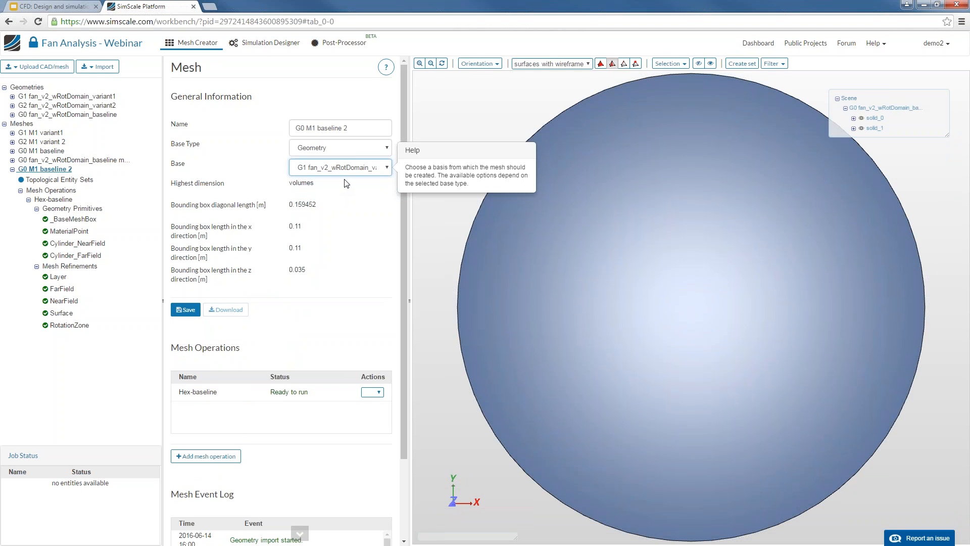
pyautogui.click(186, 310)
pyautogui.click(615, 123)
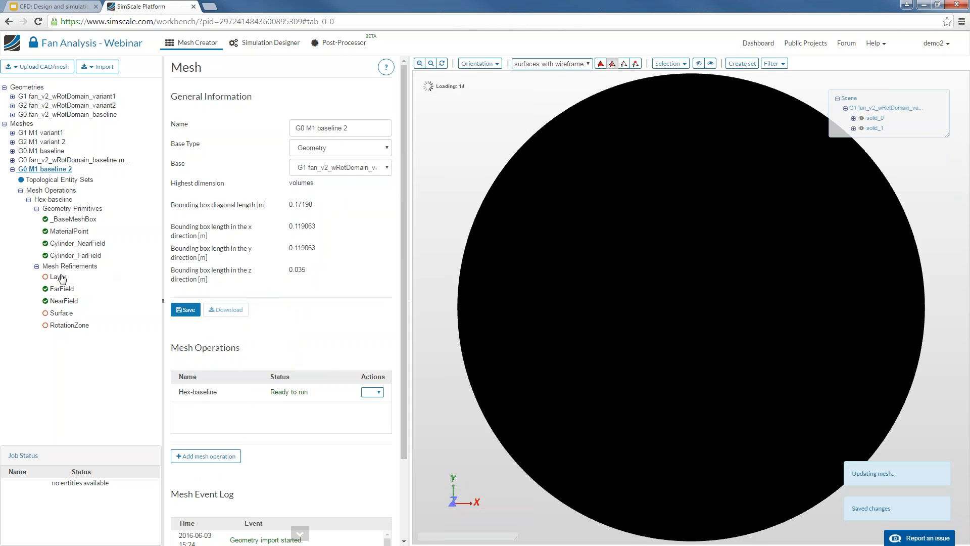
pyautogui.click(58, 277)
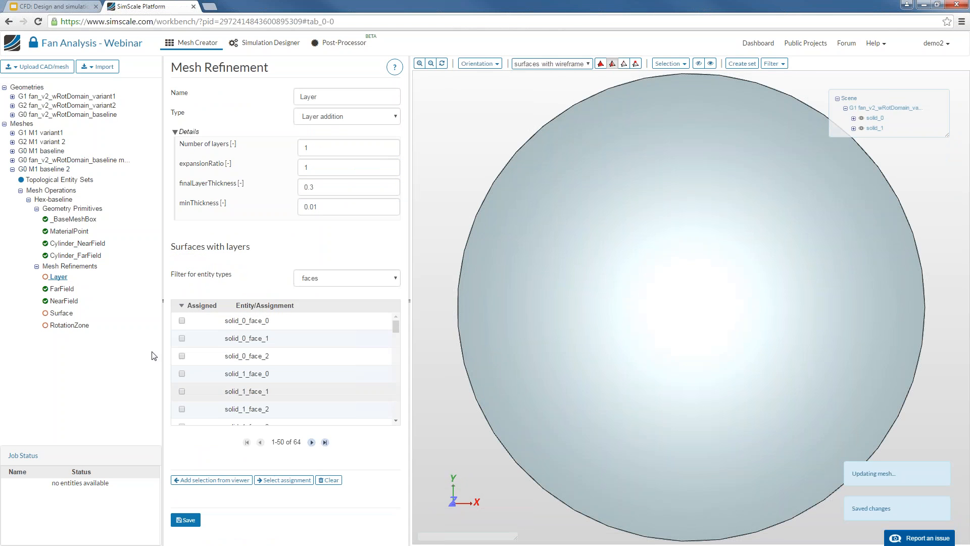
# With the outer domain hidden, assign all visible fan faces to Layer refinement and save
pyautogui.click(69, 314)
pyautogui.click(71, 325)
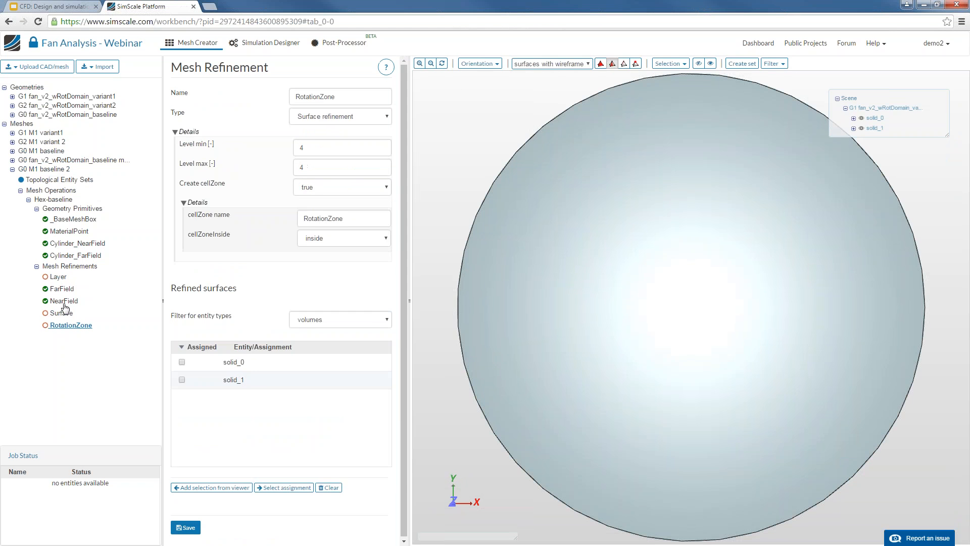
pyautogui.click(58, 277)
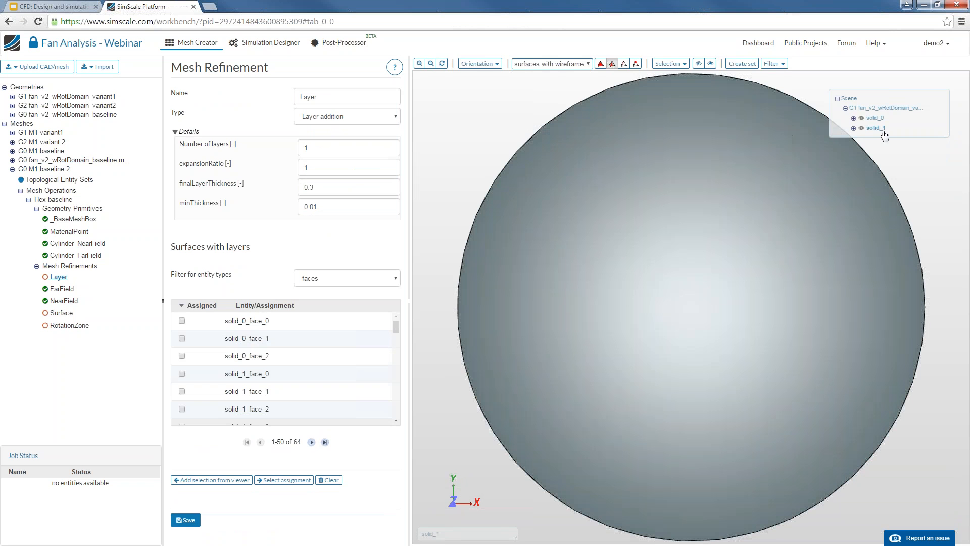
pyautogui.click(862, 129)
pyautogui.click(862, 128)
pyautogui.click(861, 118)
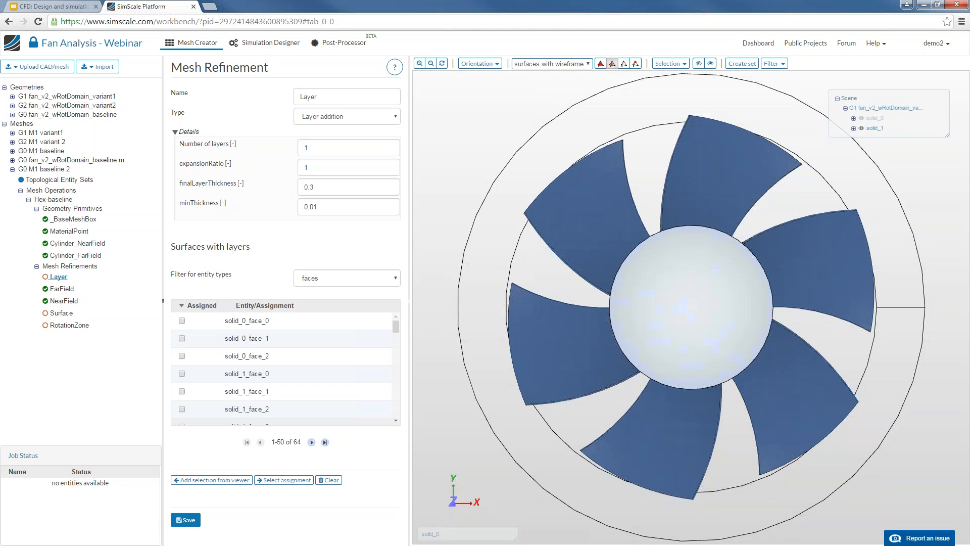
pyautogui.rightClick(489, 112)
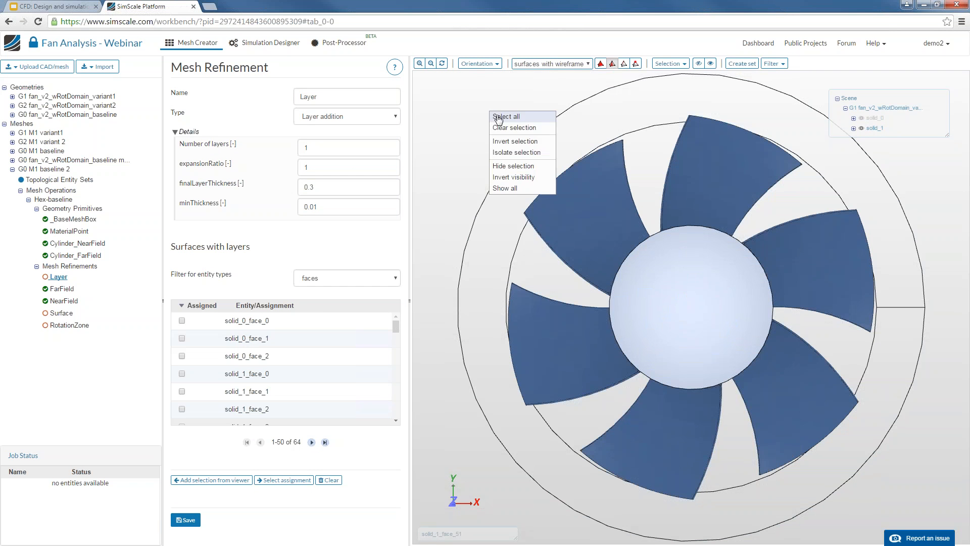
pyautogui.click(496, 115)
pyautogui.click(211, 480)
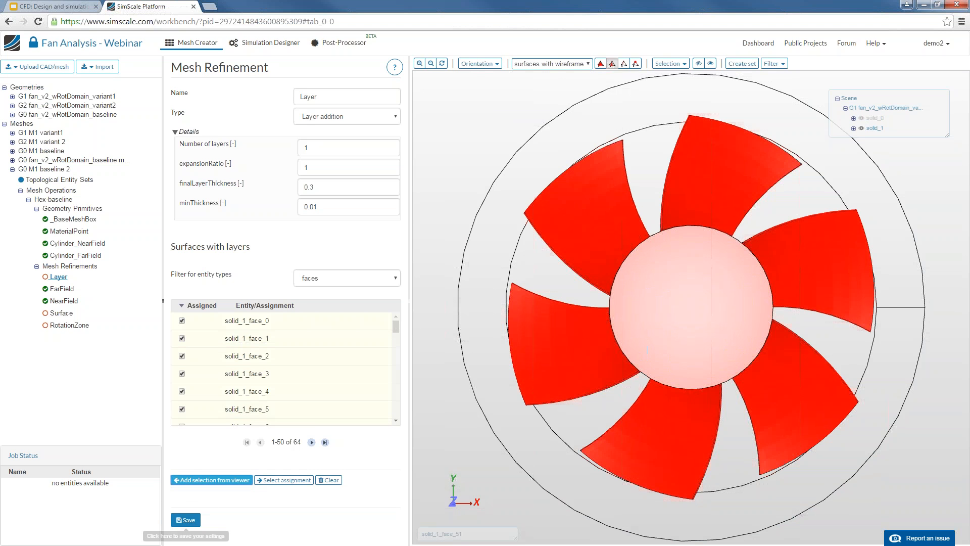
pyautogui.click(185, 520)
# Set Surface refinement to solid_1 and RotationZone to solid_0, saving each
pyautogui.click(62, 313)
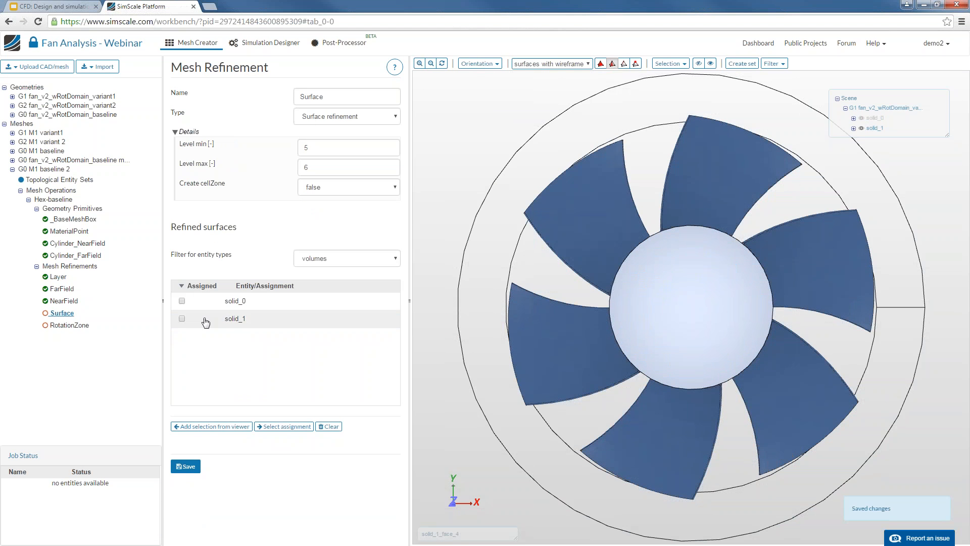
pyautogui.click(182, 318)
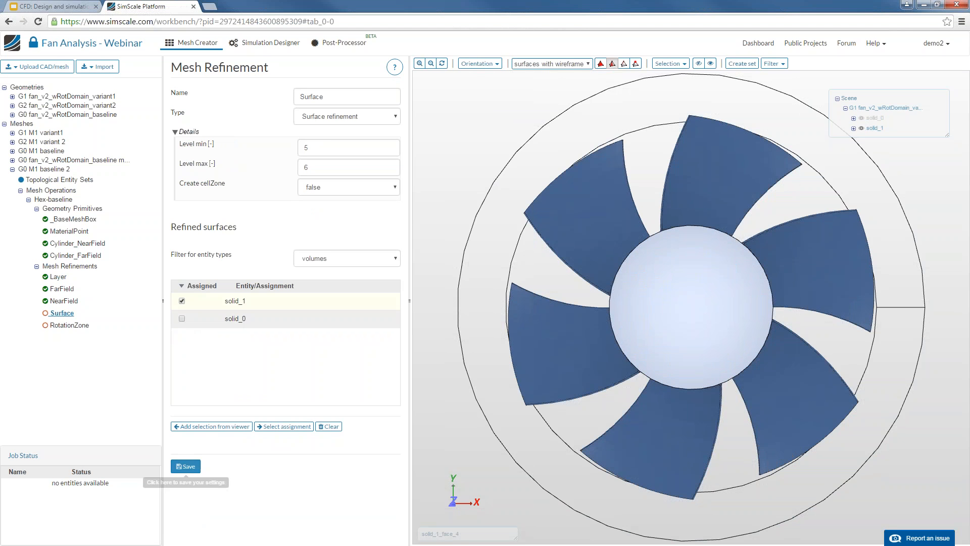
pyautogui.click(185, 466)
pyautogui.click(71, 325)
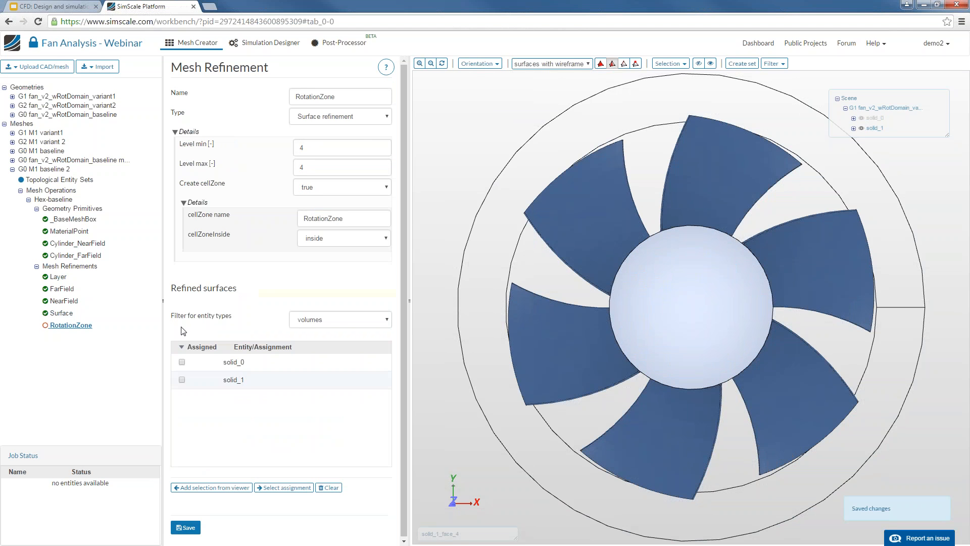
pyautogui.click(182, 362)
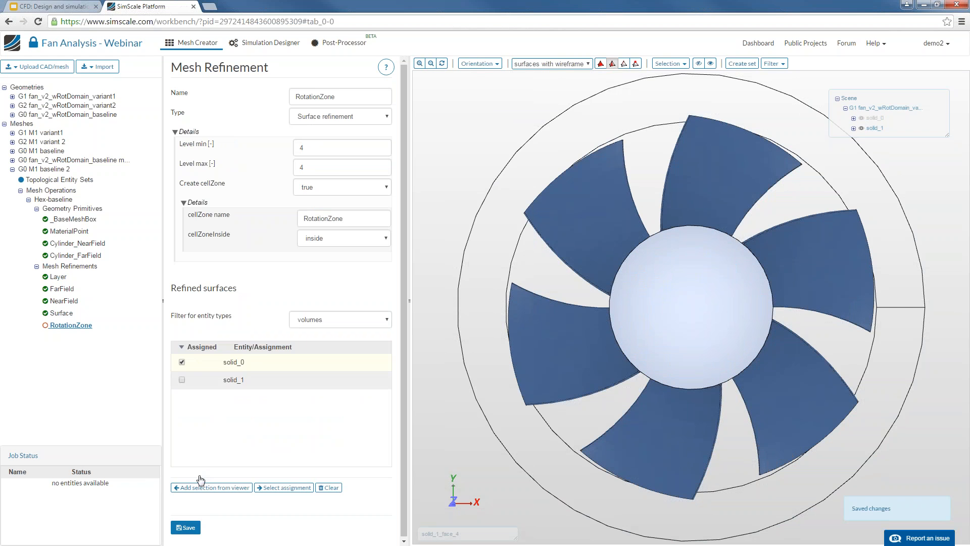
pyautogui.click(185, 527)
pyautogui.click(48, 200)
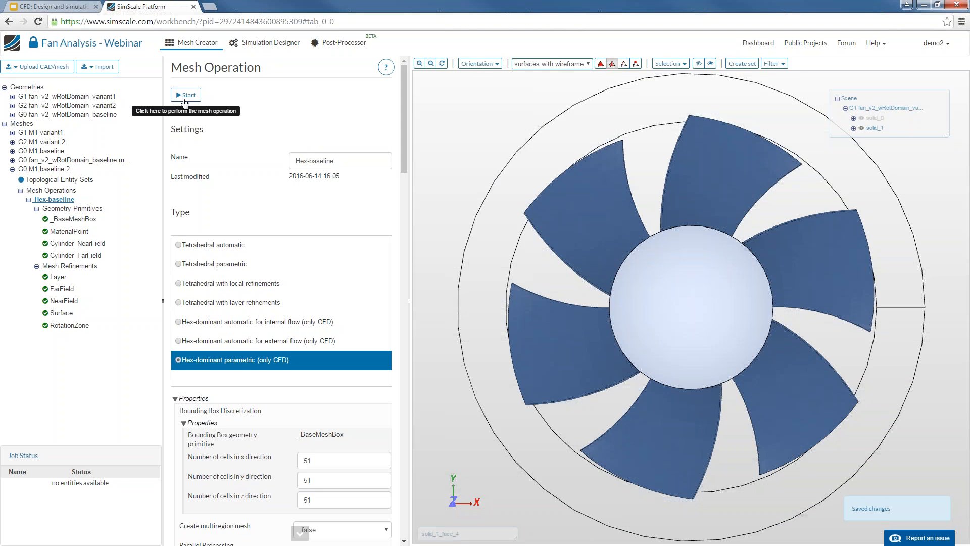
# Start Hex-baseline meshing and duplicate Fan analysis - baseline into Fan analysis - baseline 2
pyautogui.click(185, 96)
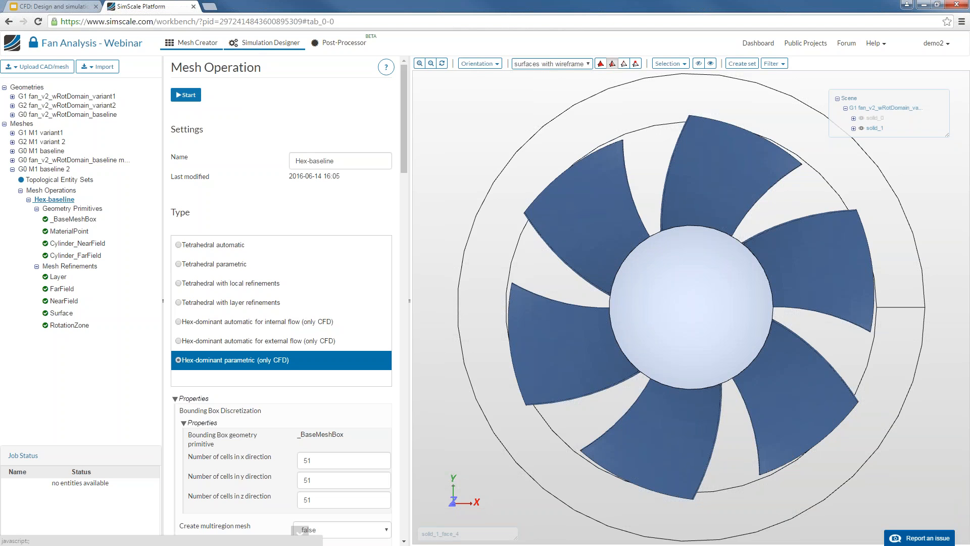
pyautogui.click(261, 45)
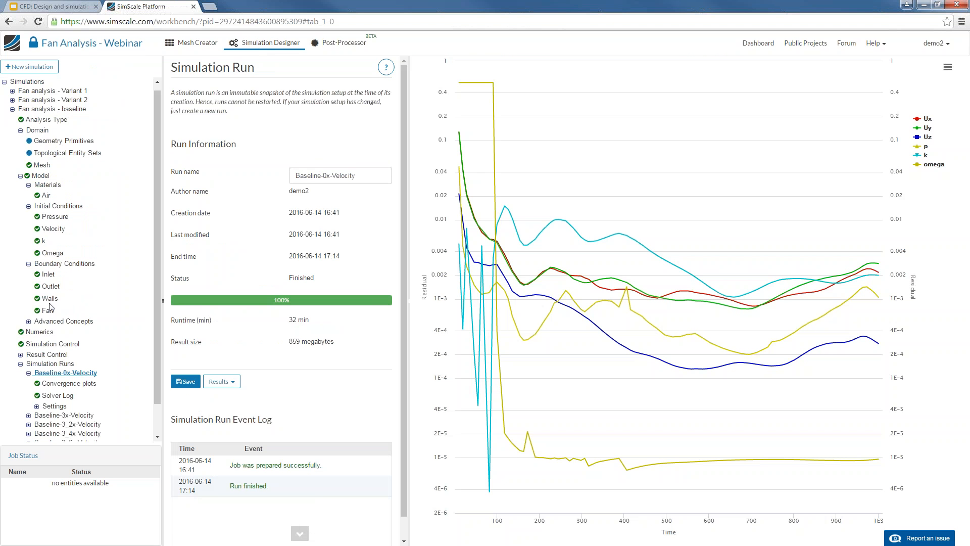
pyautogui.click(12, 109)
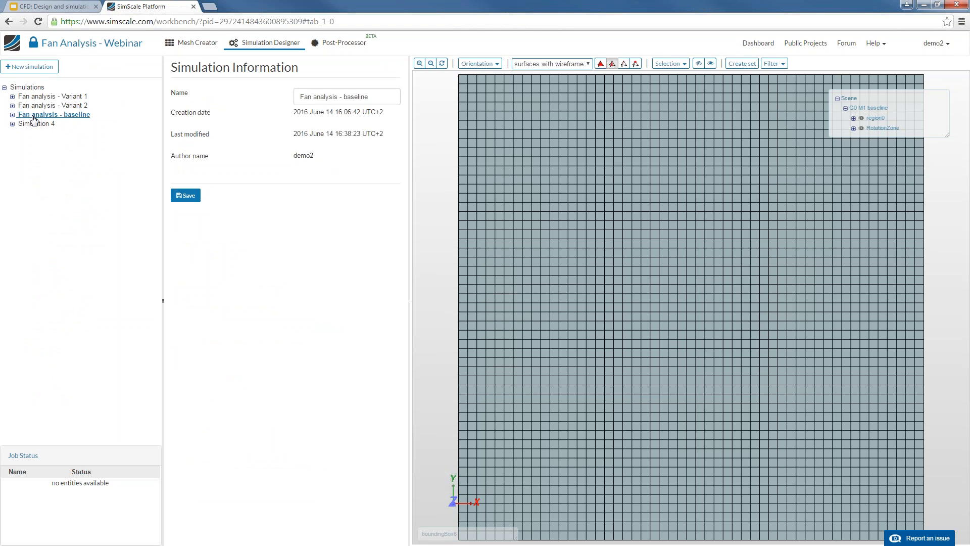
pyautogui.rightClick(33, 119)
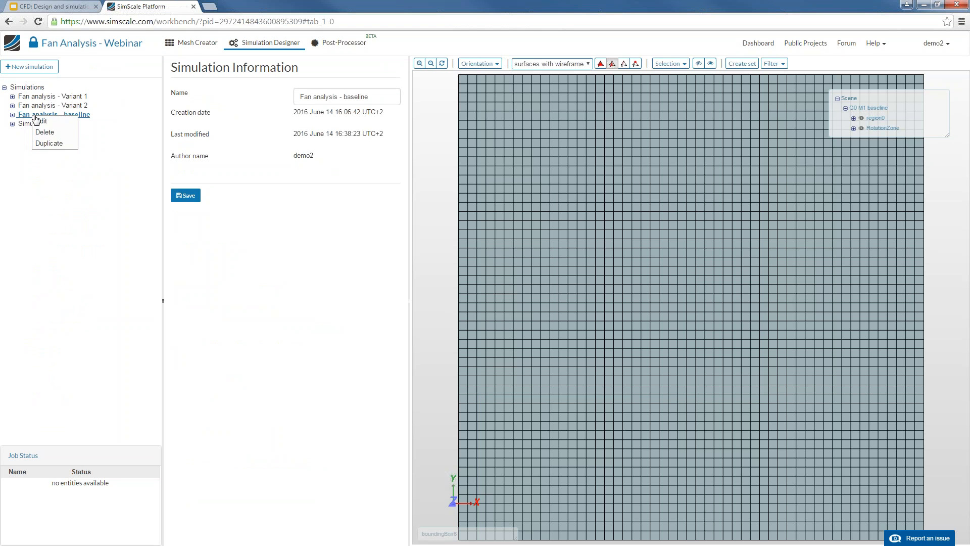
pyautogui.click(55, 143)
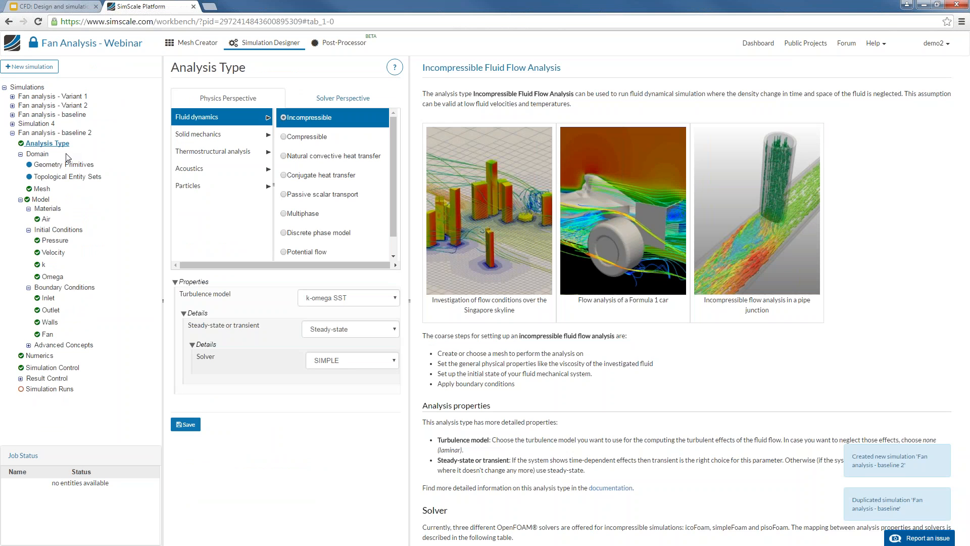
# Review Variant 1's Var1-0x-Velocity force plots, then present the Results comparison slide full screen
pyautogui.click(12, 97)
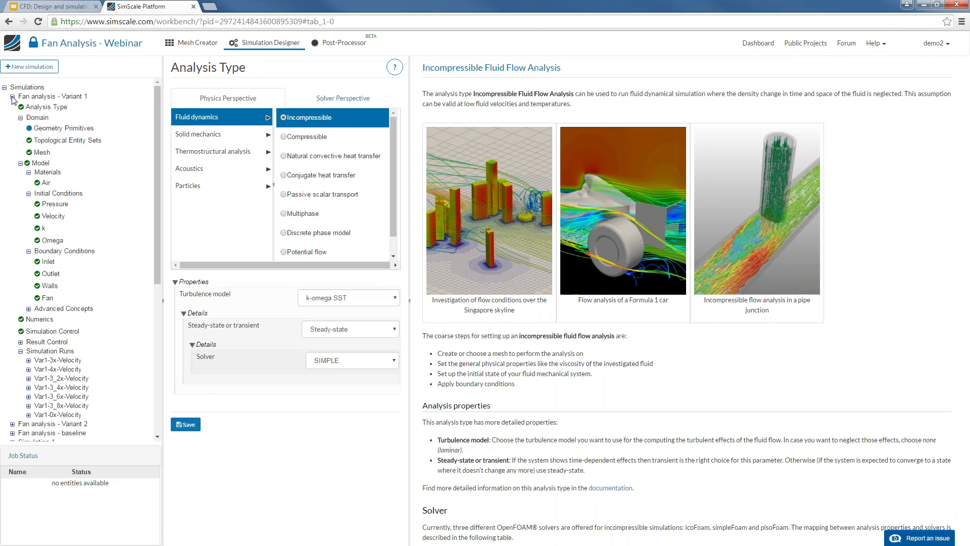
pyautogui.click(65, 415)
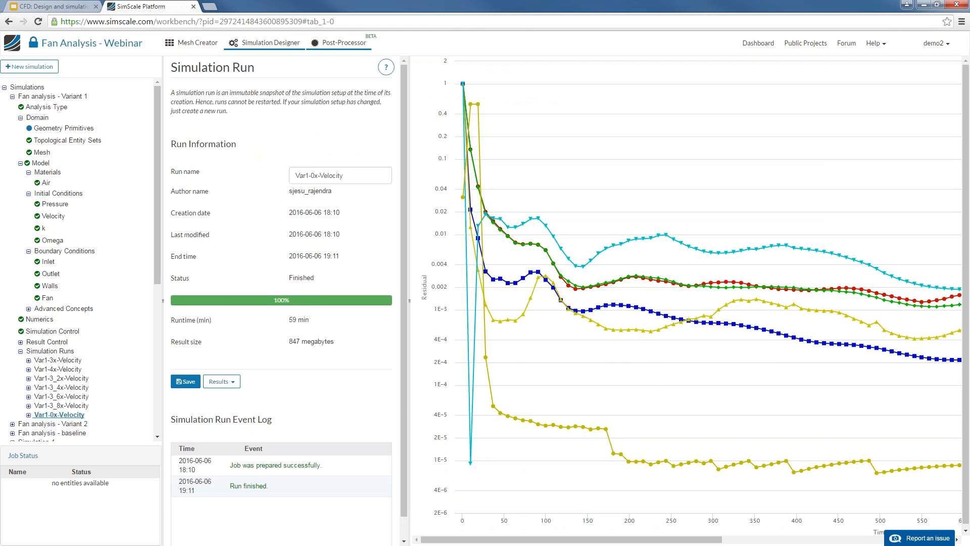
pyautogui.click(338, 45)
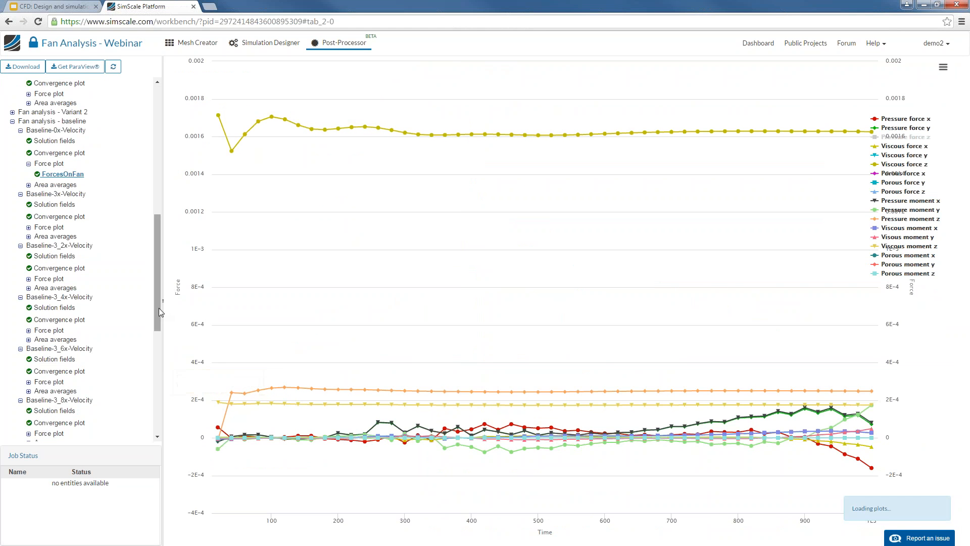
pyautogui.click(50, 6)
pyautogui.hotkey('ctrl', 'F5')
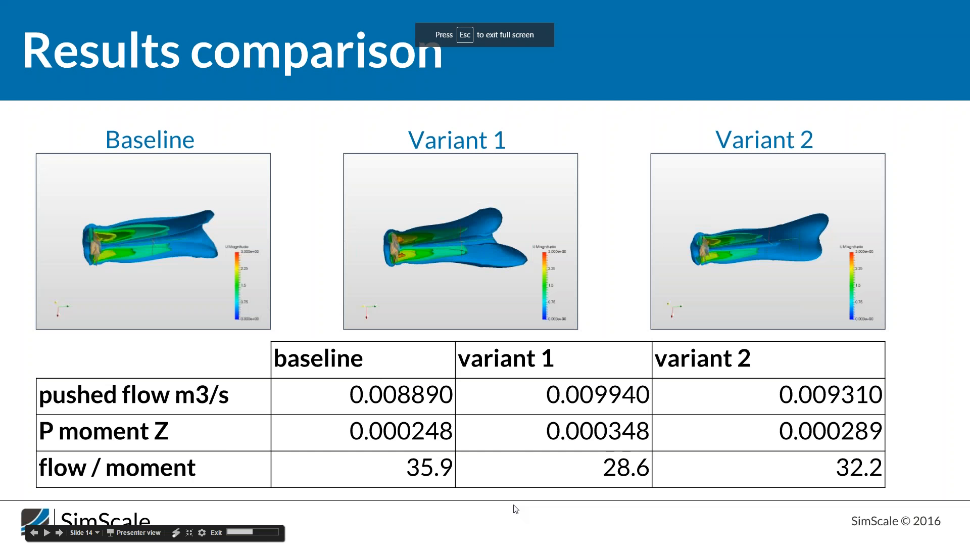